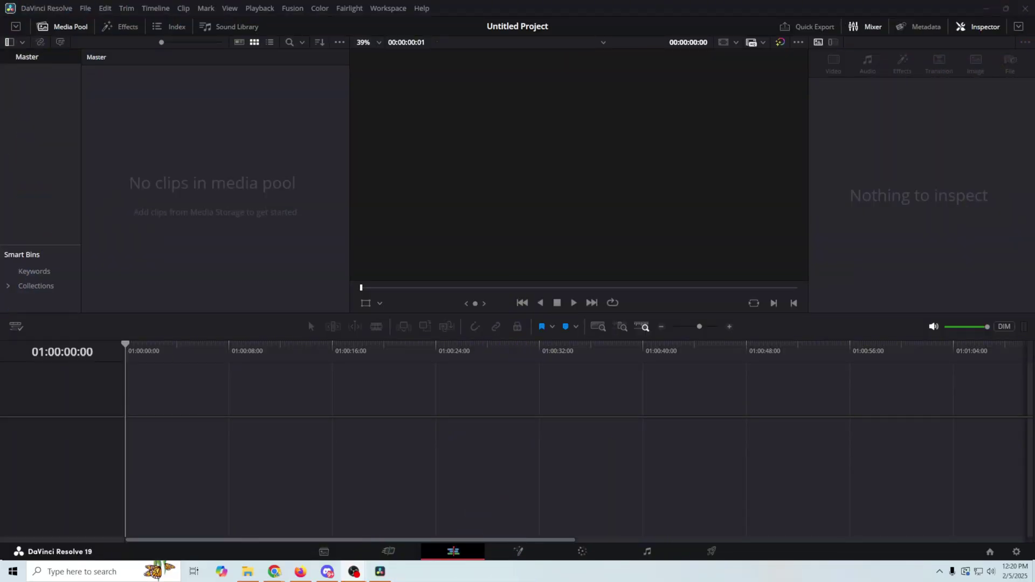
Add a Solid Color generator at the start of the timeline and trim it to 2 seconds
{"action": "left_click", "coordinate": [127, 27]}
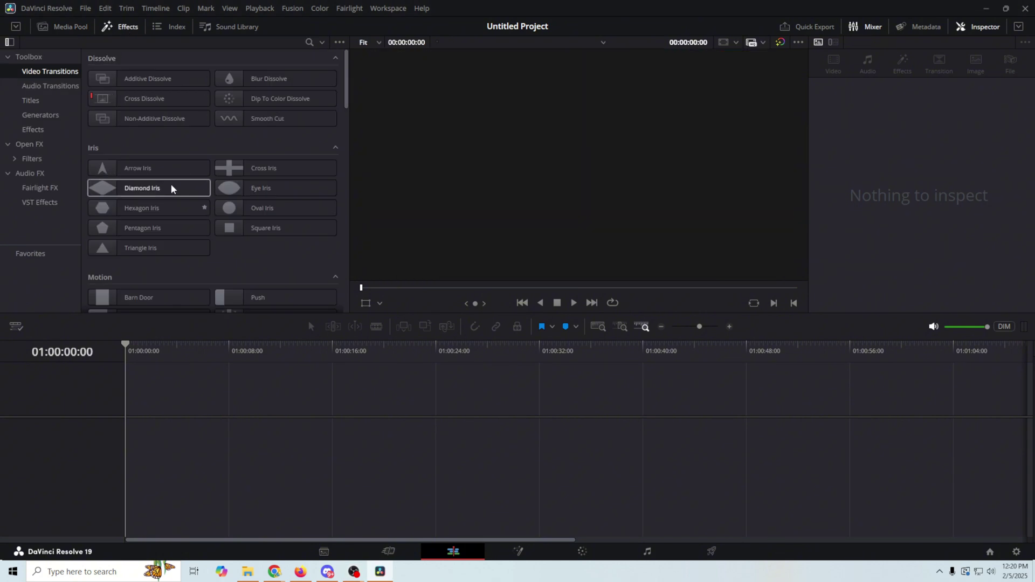
{"action": "left_click", "coordinate": [30, 115]}
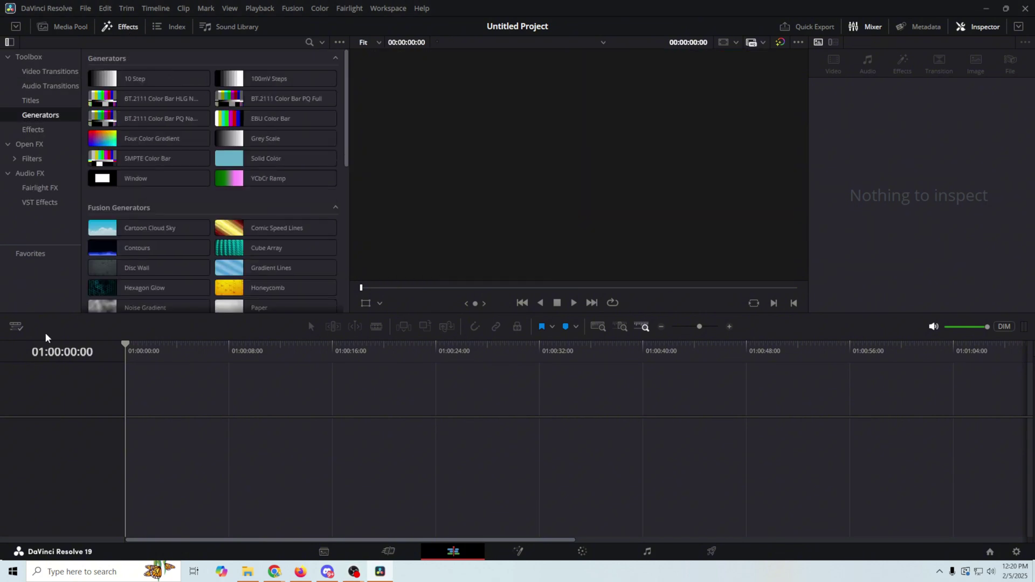
{"action": "left_click_drag", "start_coordinate": [216, 154], "coordinate": [137, 438]}
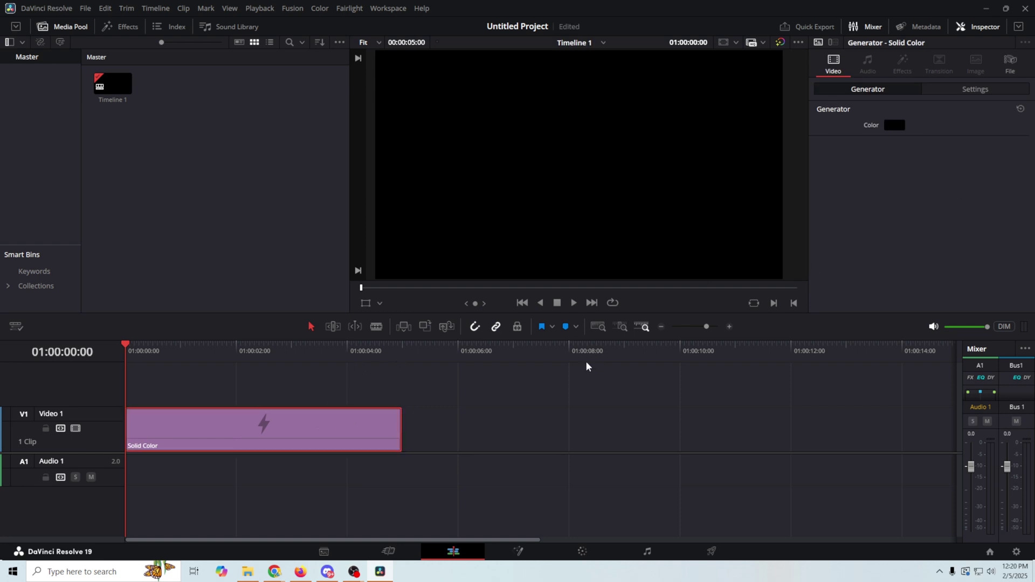
{"action": "left_click_drag", "start_coordinate": [399, 418], "coordinate": [235, 422]}
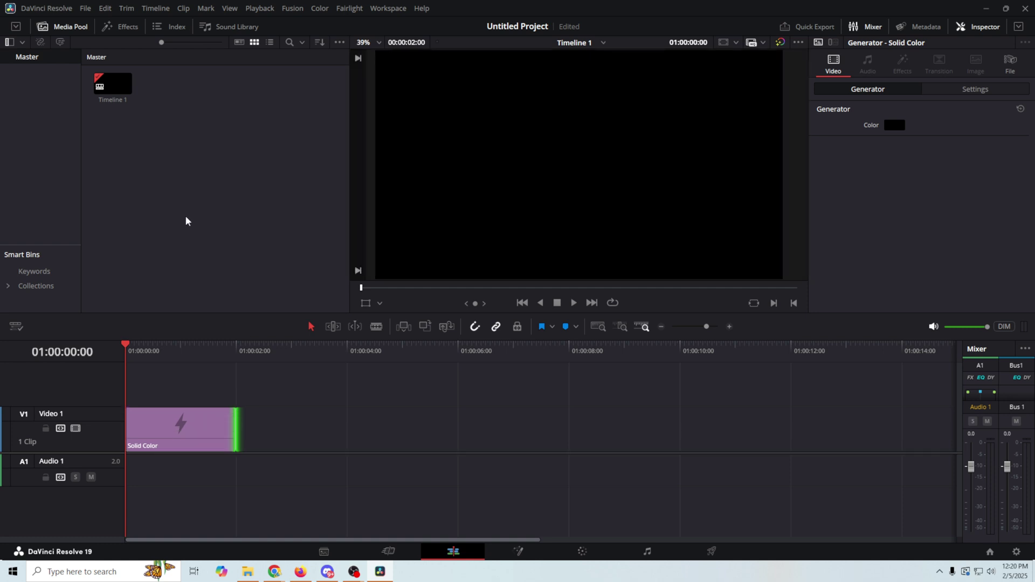
Add a second Solid Color generator after the first clip and set its color to white (#ffffff)
{"action": "left_click", "coordinate": [118, 27]}
{"action": "left_click_drag", "start_coordinate": [228, 172], "coordinate": [268, 429]}
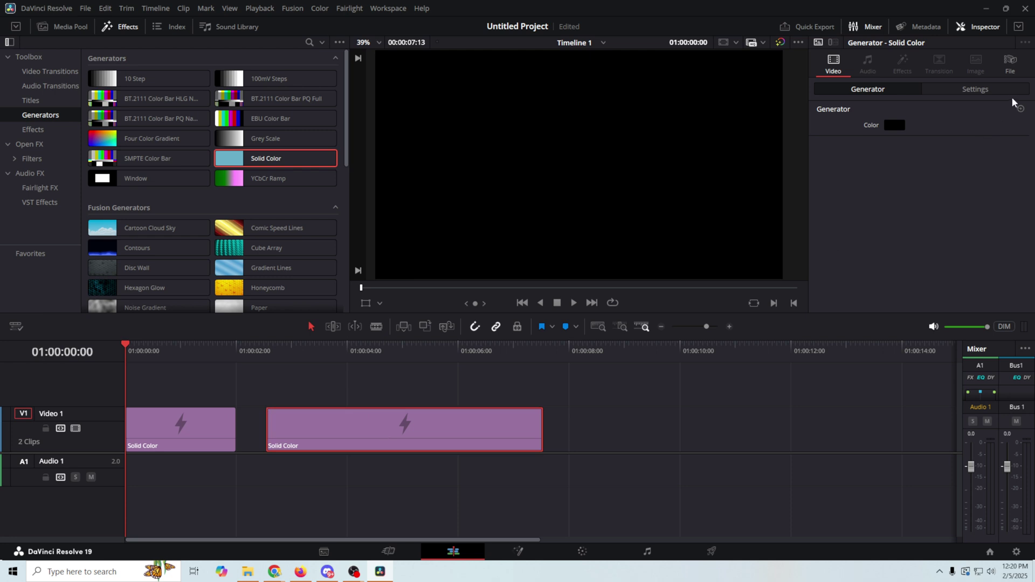
{"action": "left_click", "coordinate": [891, 124]}
{"action": "left_click_drag", "start_coordinate": [629, 286], "coordinate": [670, 154]}
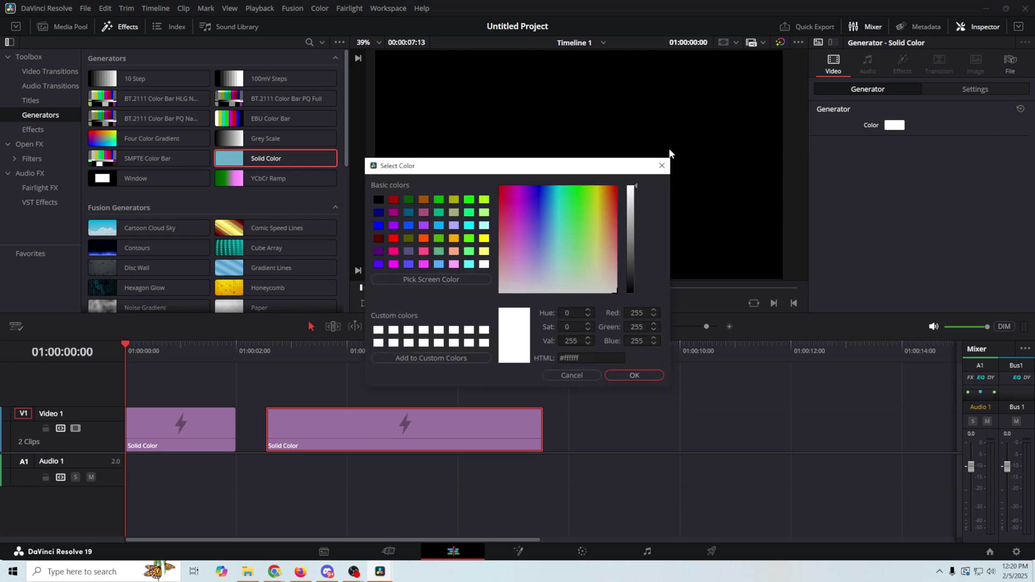
{"action": "left_click", "coordinate": [622, 376]}
Butt the white clip against the black one, trimming the black clip to about 2.5 seconds and the white clip to about 2 seconds
{"action": "left_click_drag", "start_coordinate": [478, 419], "coordinate": [444, 422]}
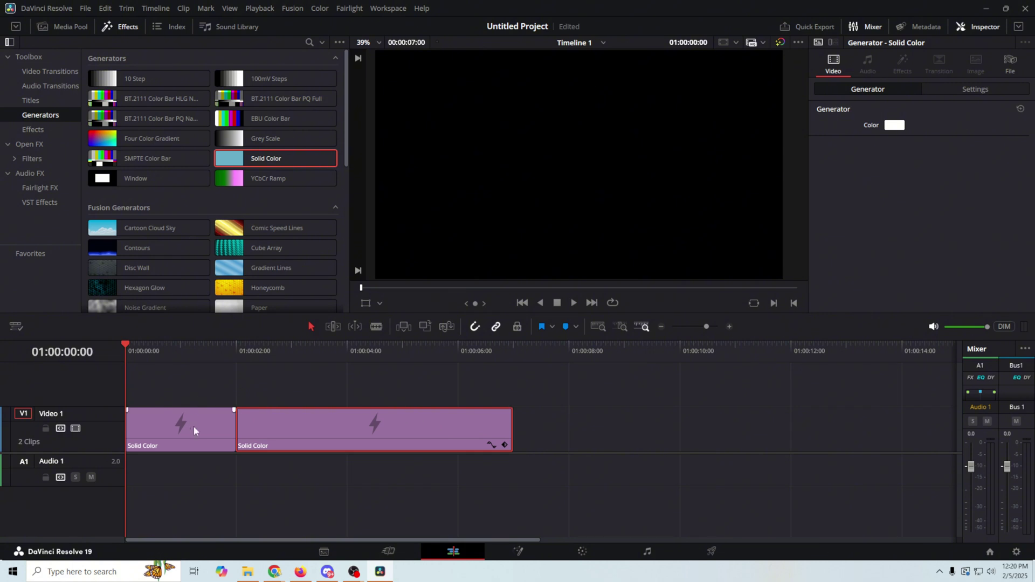
{"action": "mouse_move", "coordinate": [285, 432]}
{"action": "left_mouse_down"}
{"action": "mouse_move", "coordinate": [316, 432]}
{"action": "mouse_move", "coordinate": [276, 428]}
{"action": "left_mouse_up"}
{"action": "left_click_drag", "start_coordinate": [512, 426], "coordinate": [348, 418]}
{"action": "left_click_drag", "start_coordinate": [262, 426], "coordinate": [308, 425]}
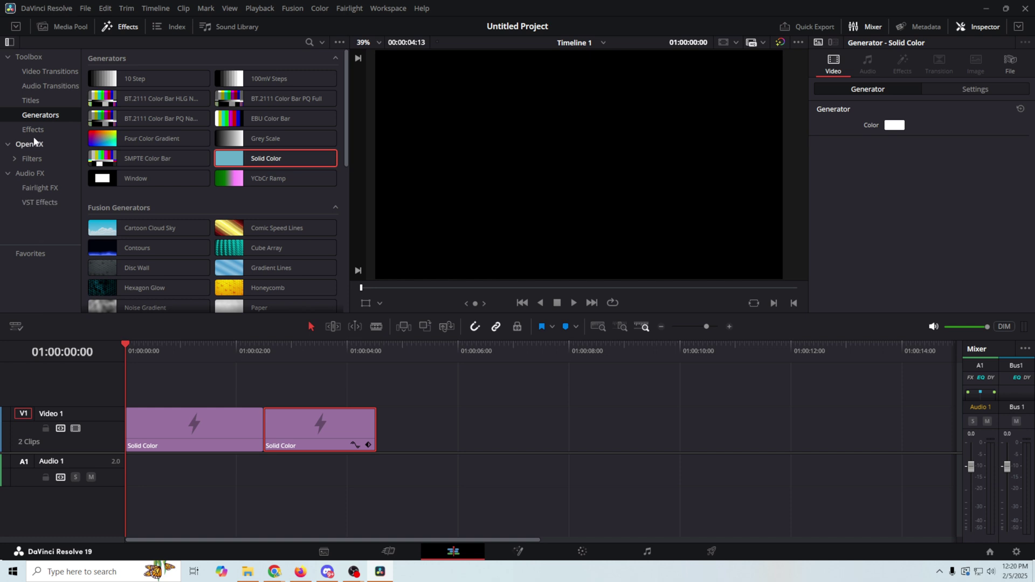
Apply the Checker Wipe Fusion transition at the cut between the two solid color clips
{"action": "left_click", "coordinate": [51, 71]}
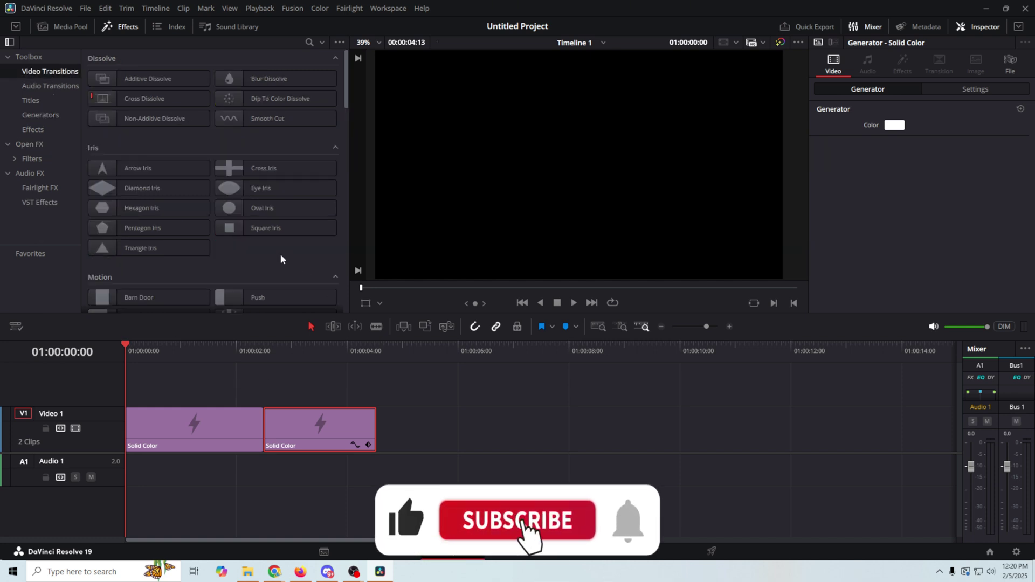
{"action": "scroll", "coordinate": [280, 254], "scroll_direction": "down", "scroll_amount": 8}
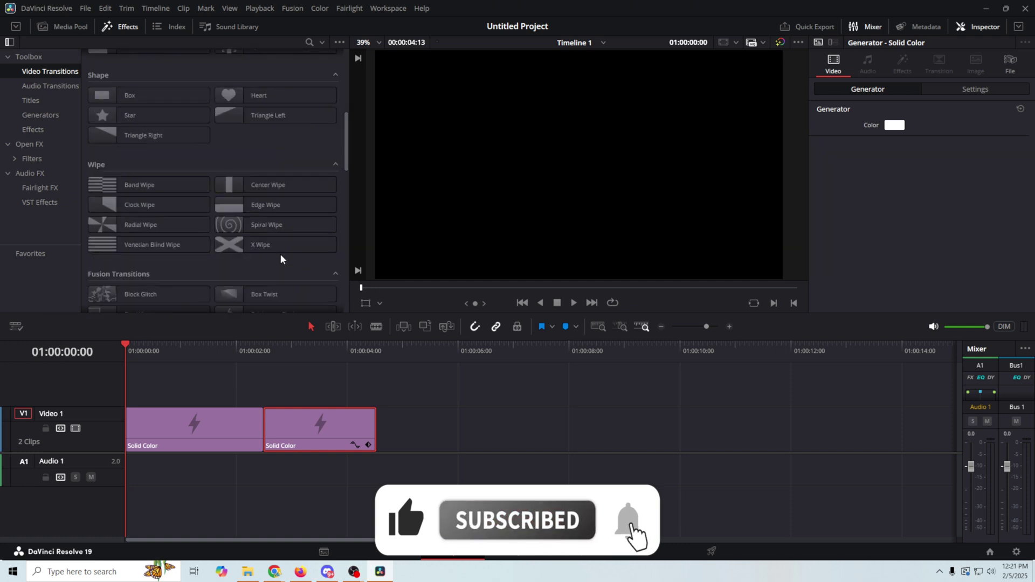
{"action": "scroll", "coordinate": [280, 255], "scroll_direction": "down", "scroll_amount": 4}
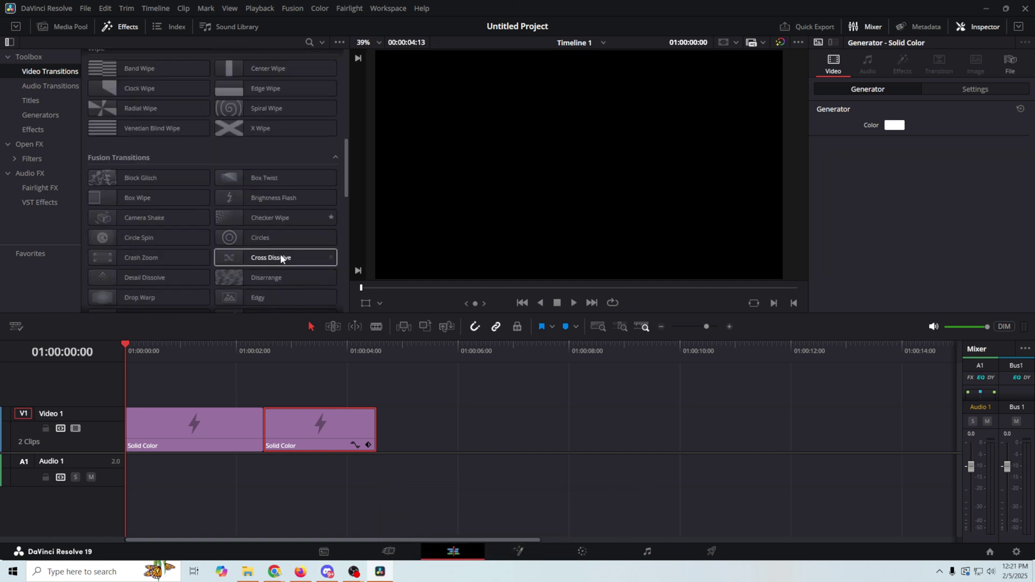
{"action": "scroll", "coordinate": [281, 259], "scroll_direction": "down", "scroll_amount": 1}
{"action": "scroll", "coordinate": [280, 259], "scroll_direction": "down", "scroll_amount": 1}
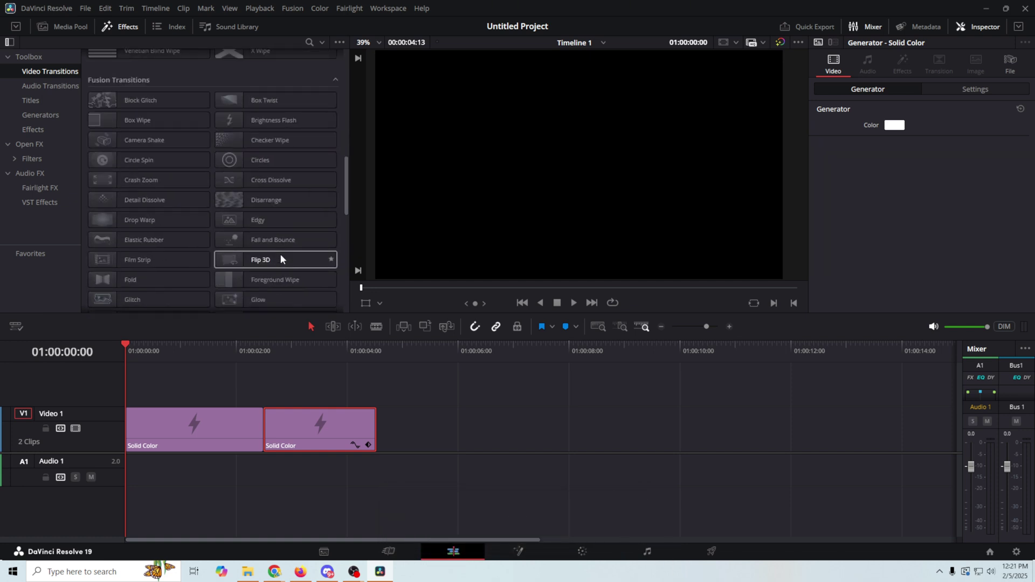
{"action": "scroll", "coordinate": [280, 258], "scroll_direction": "down", "scroll_amount": 2}
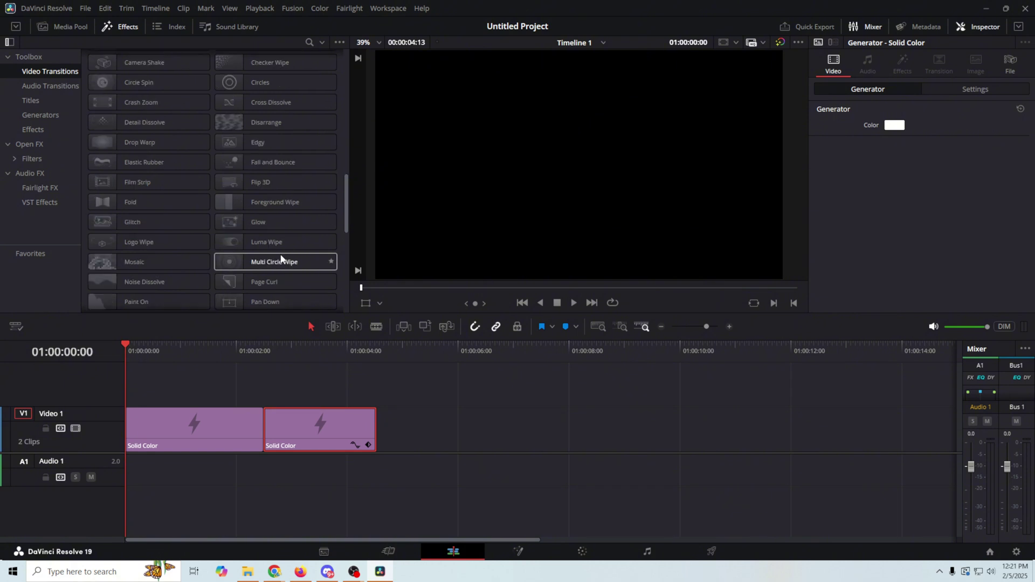
{"action": "scroll", "coordinate": [281, 259], "scroll_direction": "up", "scroll_amount": 1}
{"action": "left_click", "coordinate": [251, 103]}
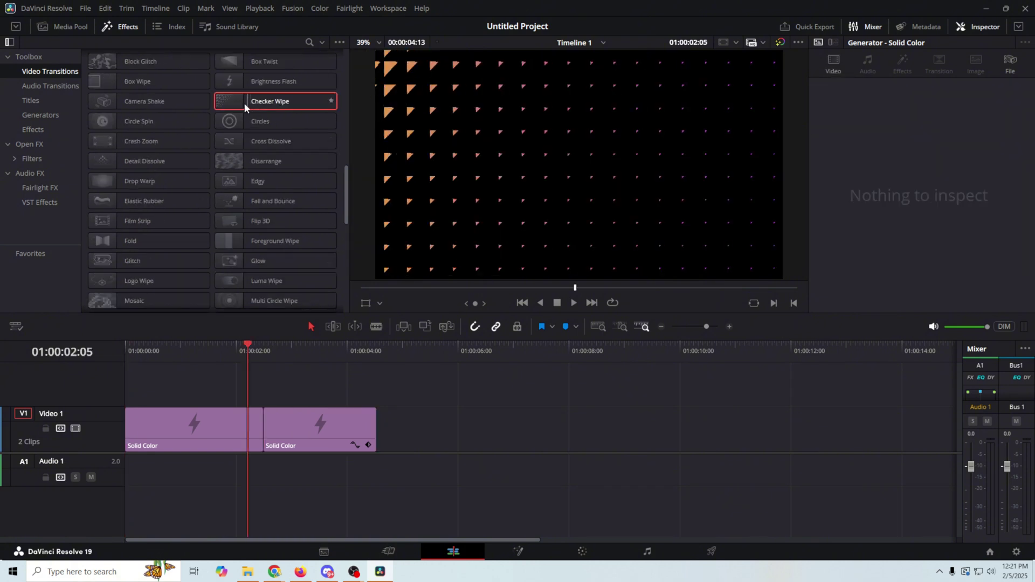
{"action": "left_click_drag", "start_coordinate": [234, 101], "coordinate": [260, 431]}
{"action": "left_click", "coordinate": [260, 431]}
Set the Checker Wipe transition's Checker Size to about 0.174, previewing the effect at the middle of the transition
{"action": "left_click", "coordinate": [237, 345]}
{"action": "left_click_drag", "start_coordinate": [238, 341], "coordinate": [260, 357]}
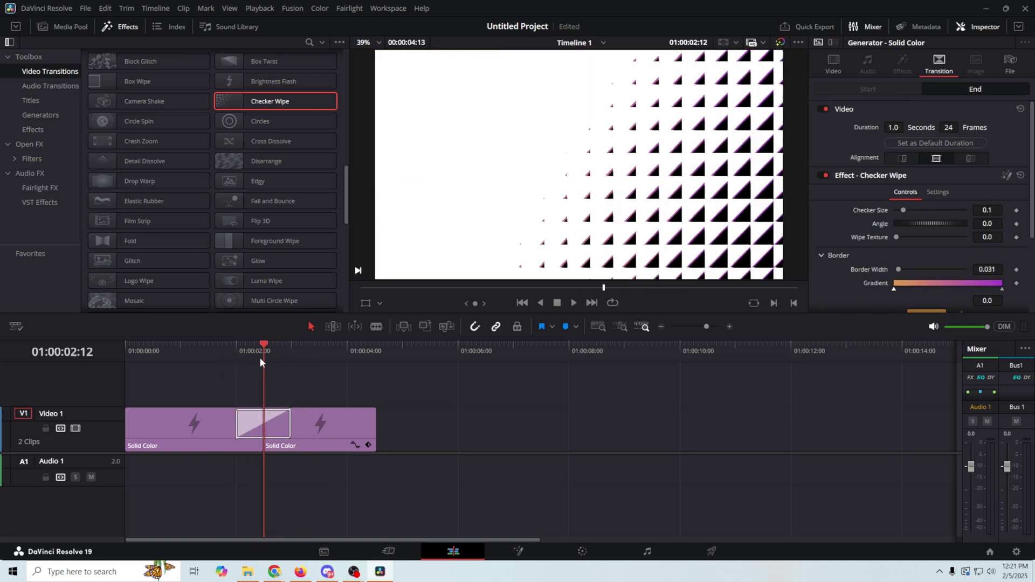
{"action": "left_click", "coordinate": [258, 434]}
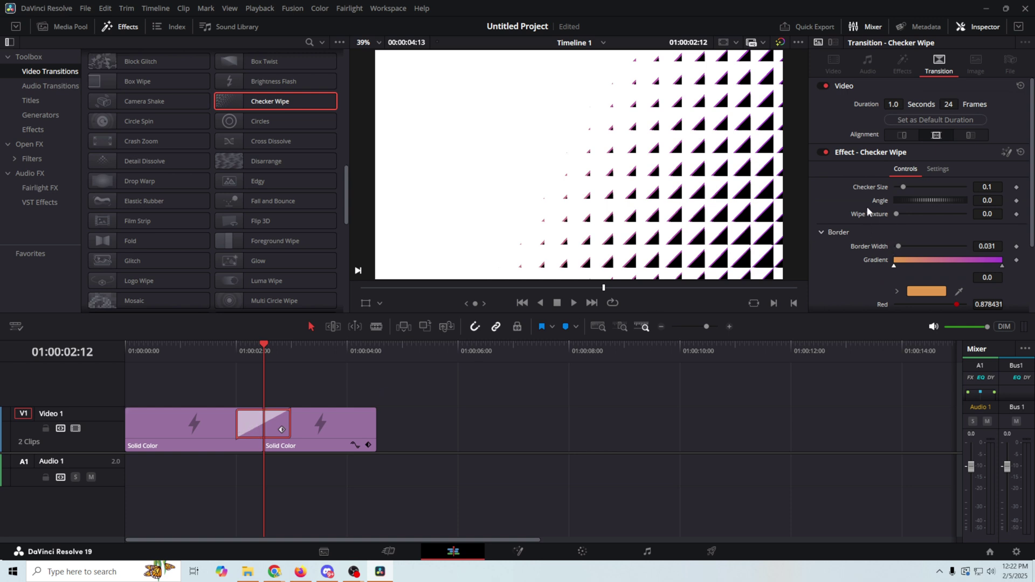
{"action": "left_click_drag", "start_coordinate": [903, 187], "coordinate": [908, 188]}
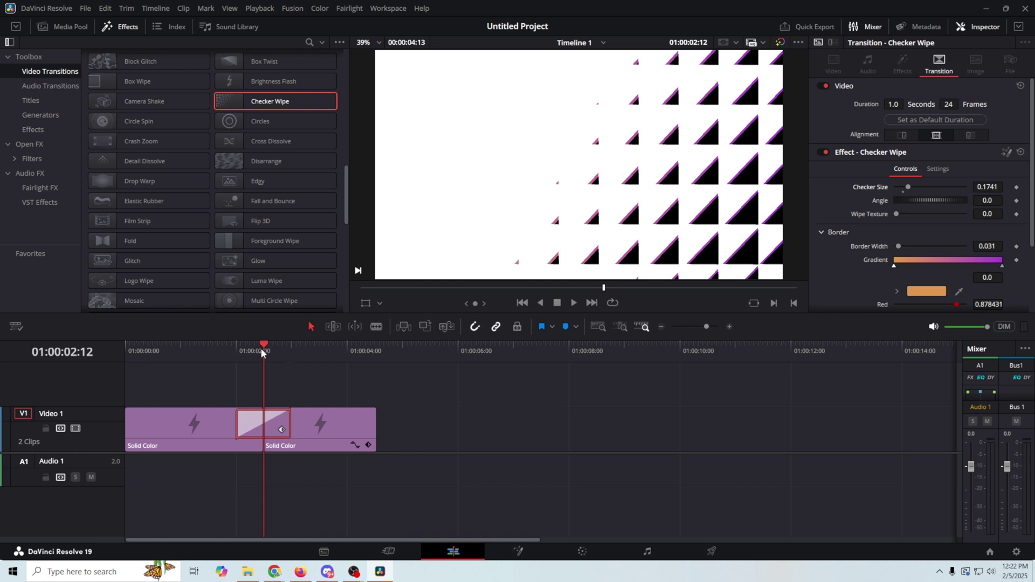
{"action": "left_click_drag", "start_coordinate": [267, 344], "coordinate": [260, 364]}
Set the export's file name to Checker and its location to C:\Quick Edit\Stingers
{"action": "left_click", "coordinate": [711, 553]}
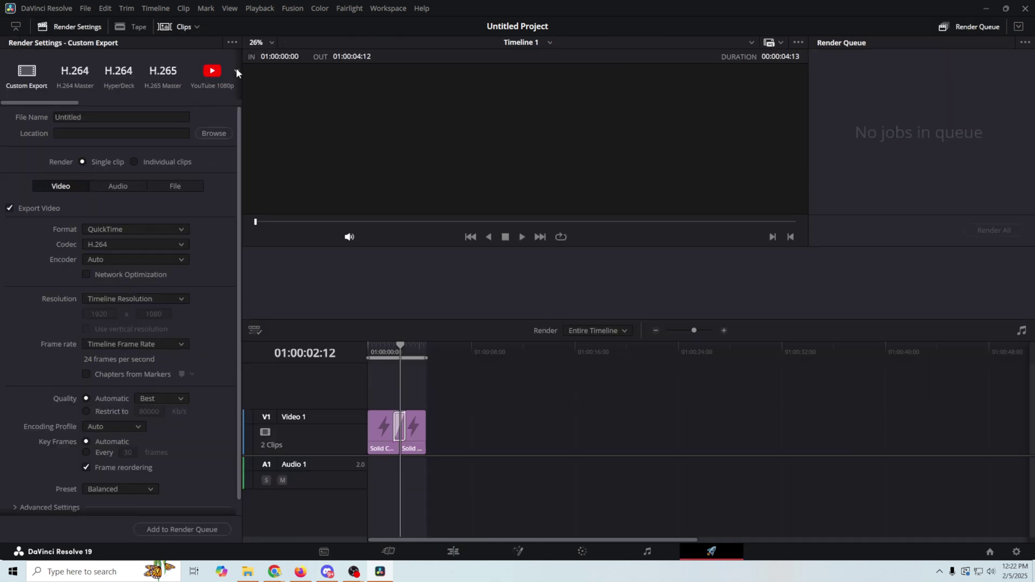
{"action": "left_click", "coordinate": [236, 70]}
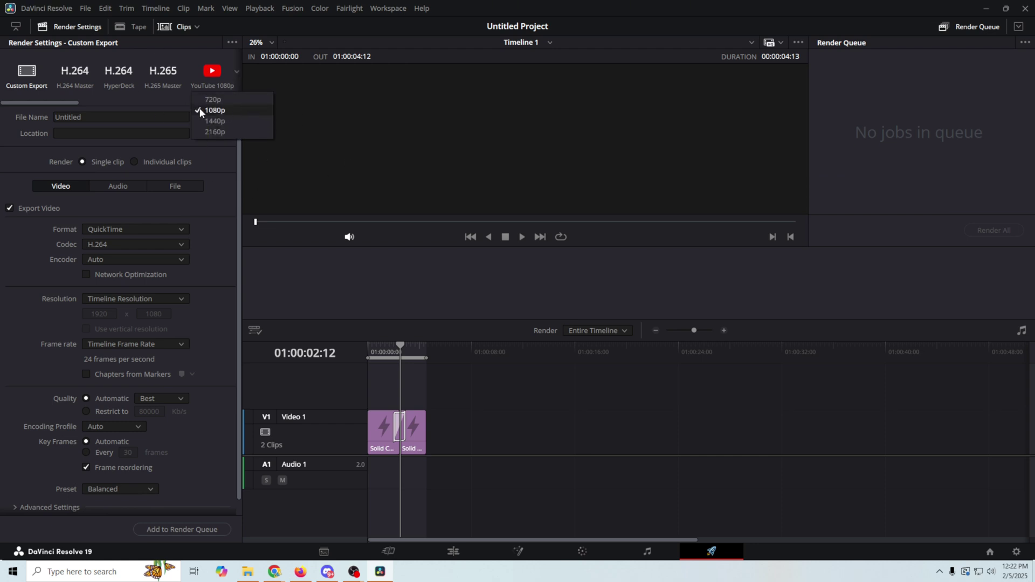
{"action": "left_click", "coordinate": [243, 111]}
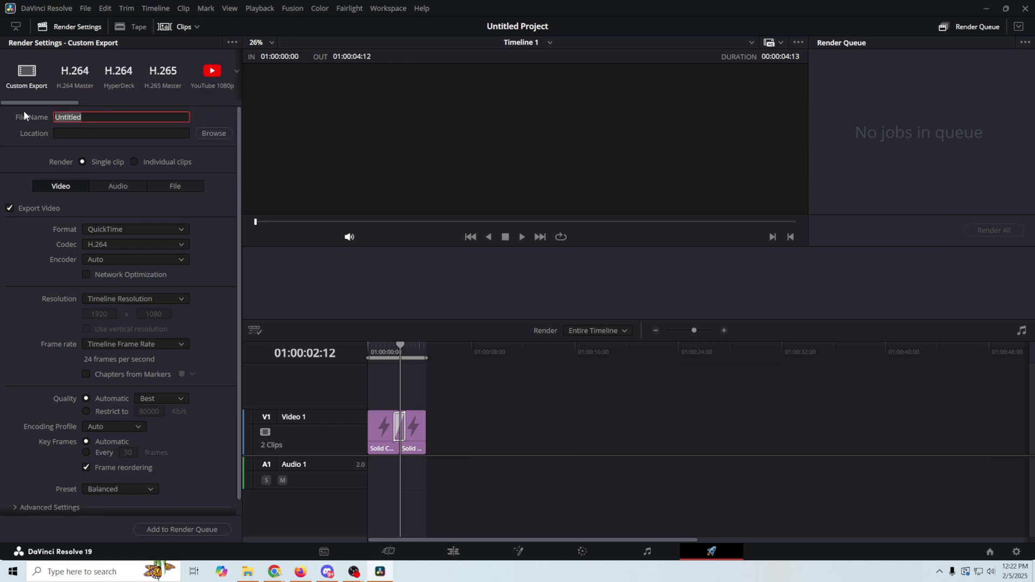
{"action": "type", "text": "Checker"}
{"action": "left_click", "coordinate": [204, 134]}
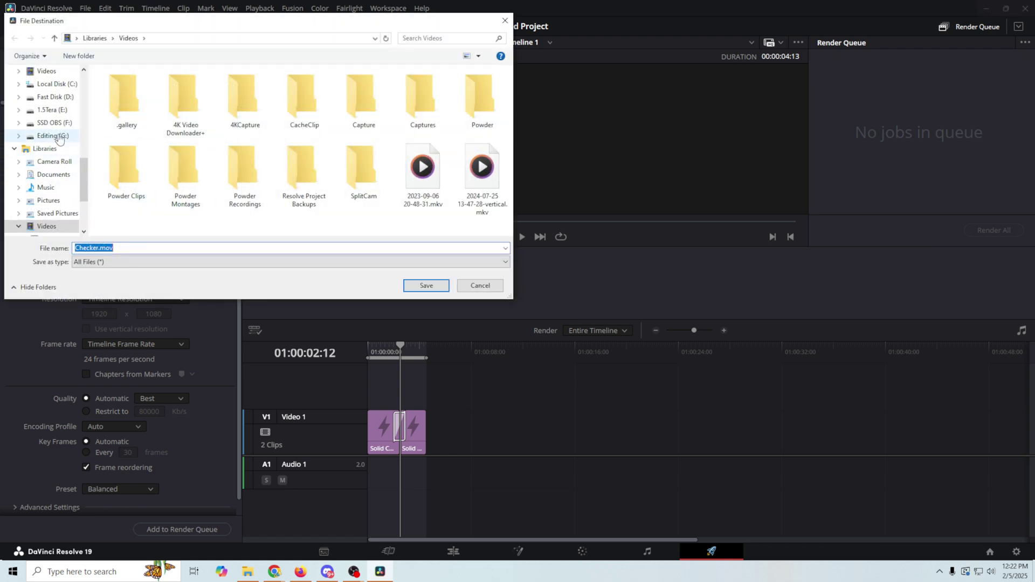
{"action": "left_click", "coordinate": [63, 89]}
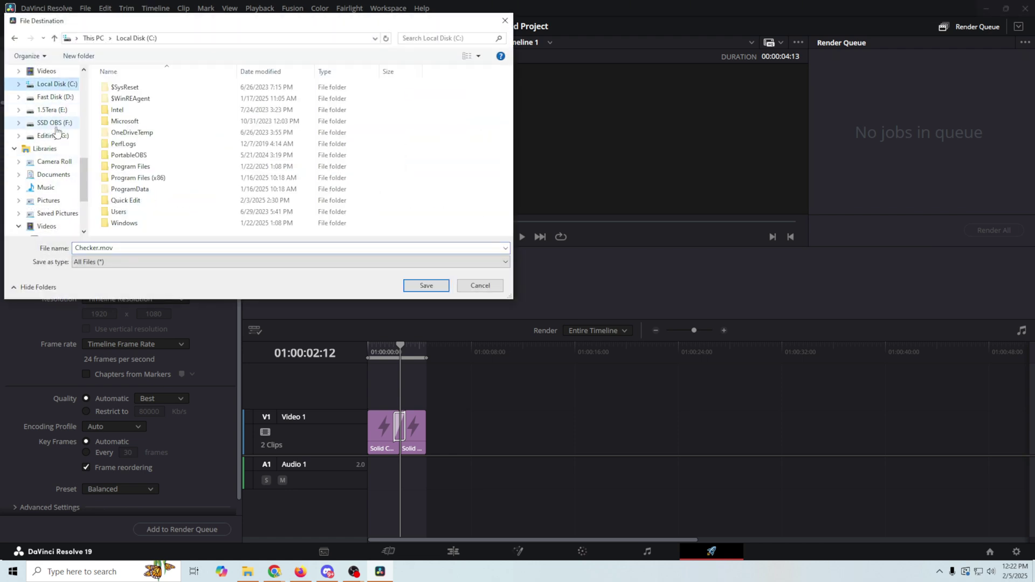
{"action": "key", "text": "Escape"}
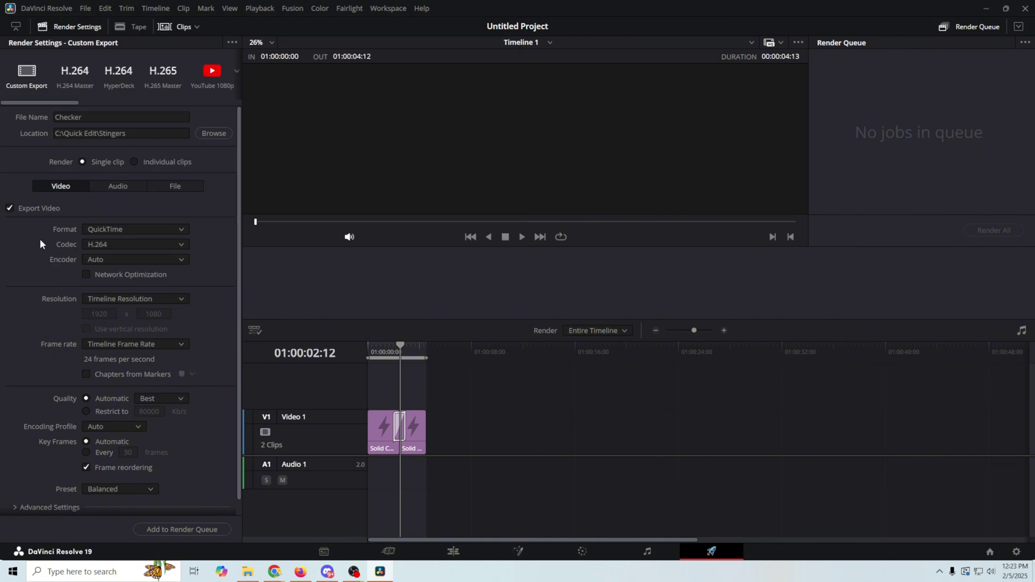
Choose the YouTube 1080p render preset, add the timeline to the render queue and render it
{"action": "left_click", "coordinate": [237, 72]}
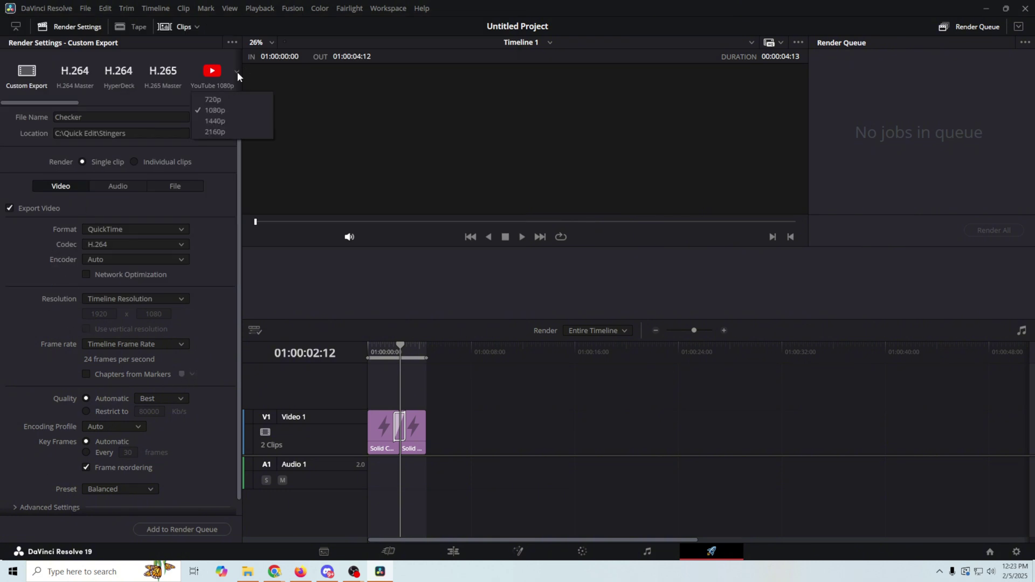
{"action": "left_click", "coordinate": [216, 108]}
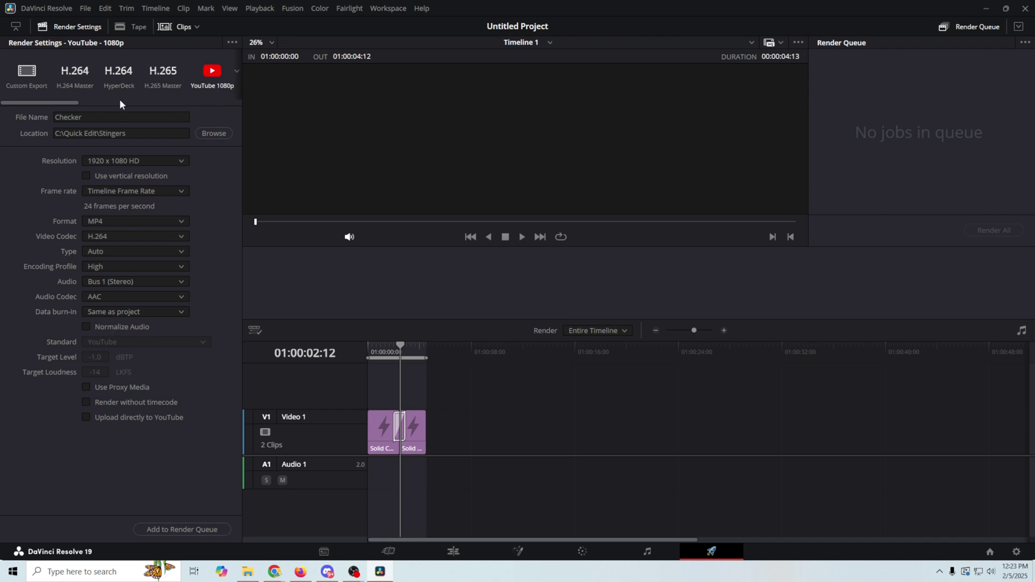
{"action": "left_click", "coordinate": [174, 529]}
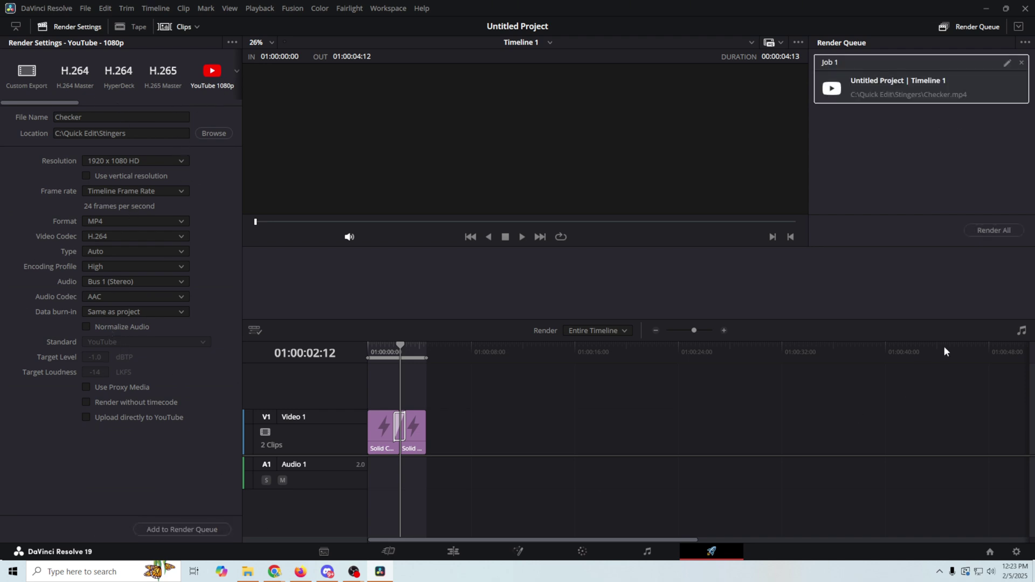
{"action": "left_click", "coordinate": [1002, 229]}
Replace the Checker Wipe between the two clips with the Disarrange Fusion transition and preview it
{"action": "left_click", "coordinate": [453, 552]}
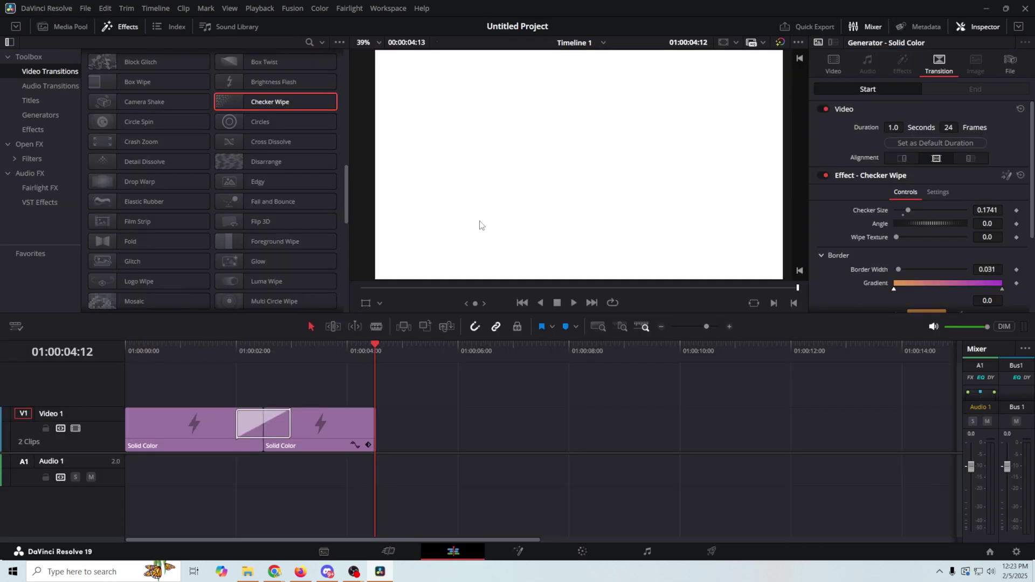
{"action": "scroll", "coordinate": [273, 226], "scroll_direction": "up", "scroll_amount": 1}
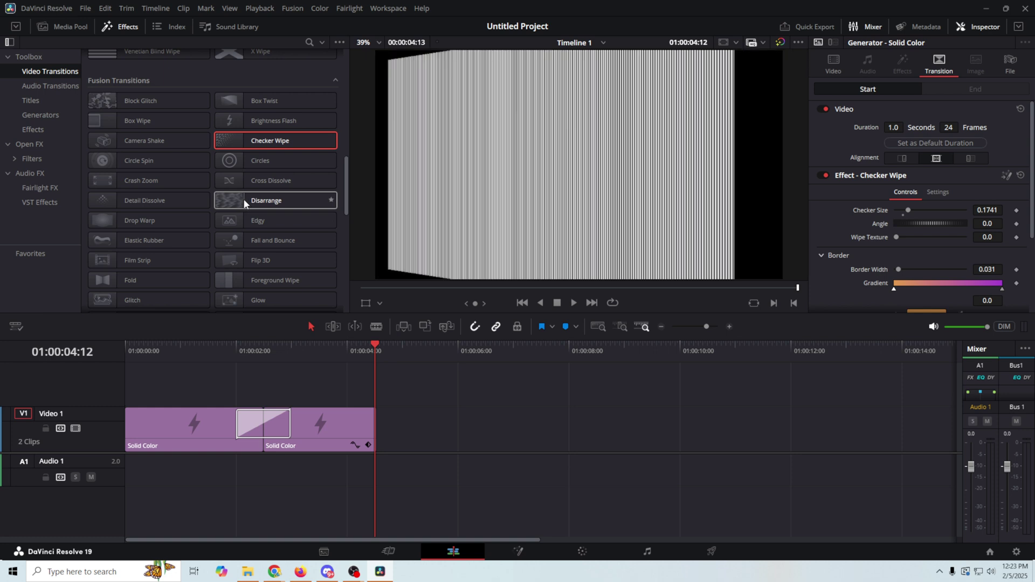
{"action": "left_click_drag", "start_coordinate": [243, 198], "coordinate": [247, 308]}
{"action": "left_click_drag", "start_coordinate": [273, 471], "coordinate": [267, 425]}
{"action": "left_click_drag", "start_coordinate": [247, 340], "coordinate": [317, 371]}
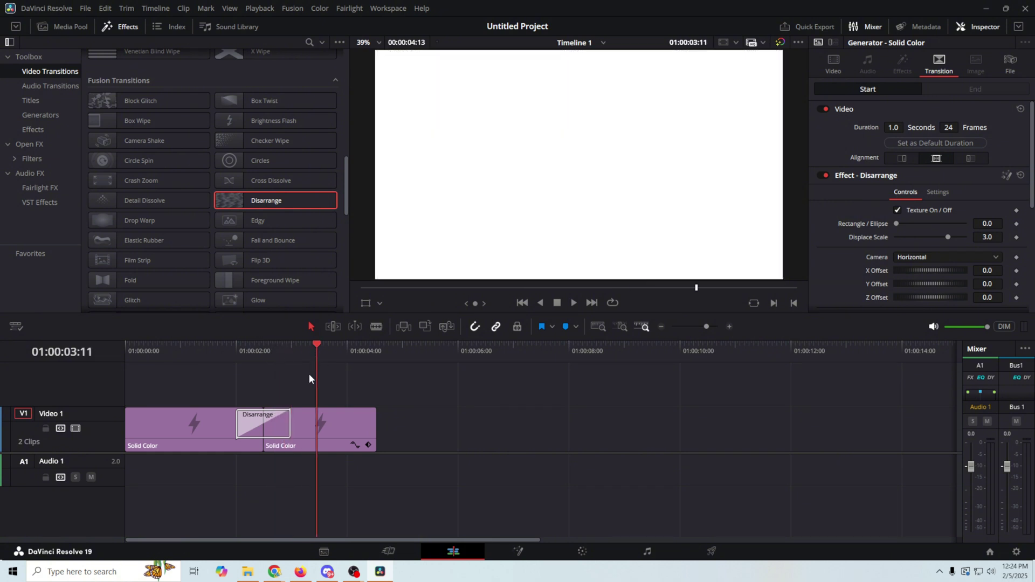
Lengthen the Disarrange transition to 1.4 seconds (34 frames) and preview the result
{"action": "left_click", "coordinate": [286, 423]}
{"action": "left_click_drag", "start_coordinate": [290, 424], "coordinate": [301, 426]}
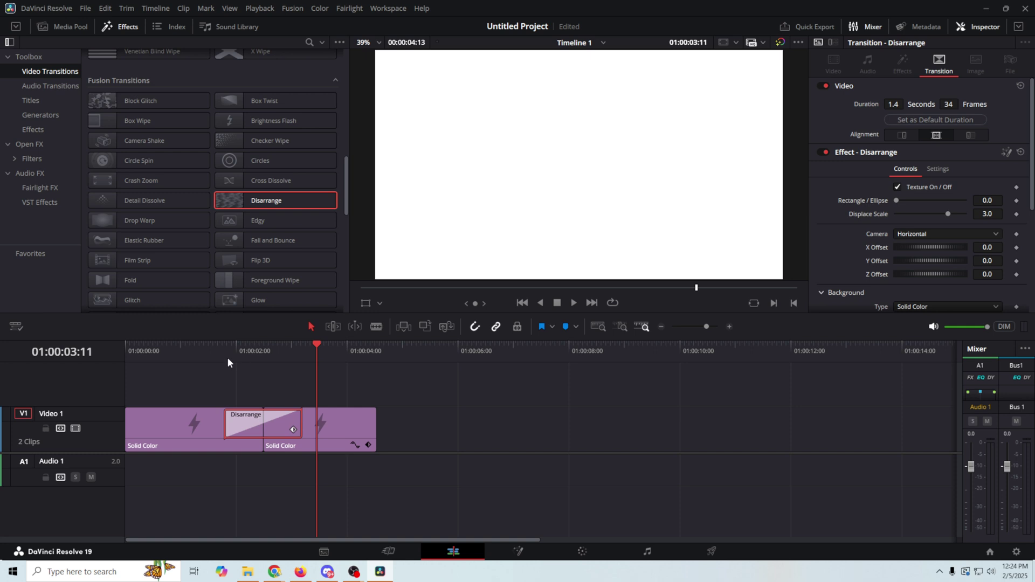
{"action": "left_click", "coordinate": [205, 351]}
{"action": "left_click_drag", "start_coordinate": [206, 353], "coordinate": [322, 368]}
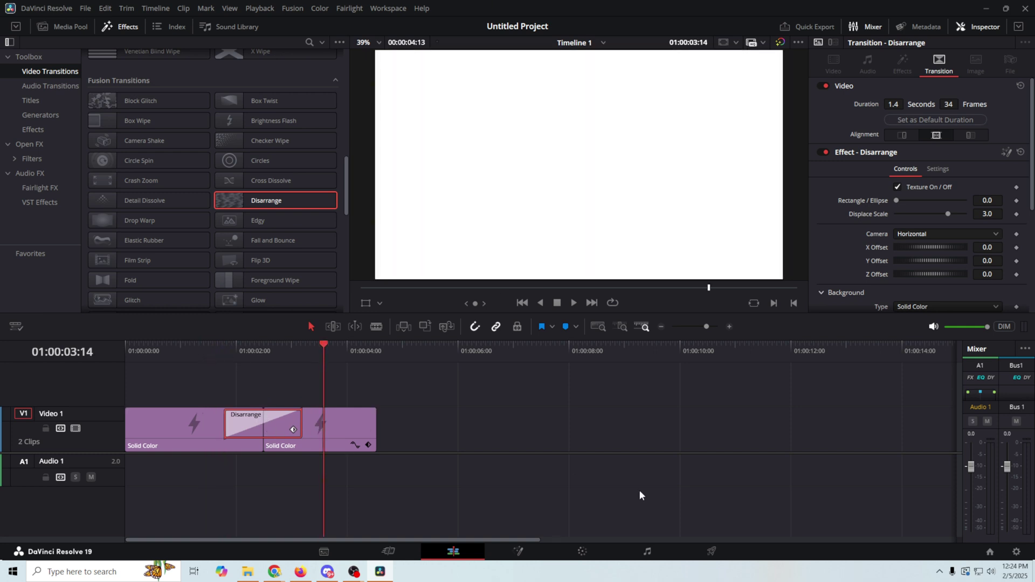
Name the new export dis and add it to the render queue
{"action": "left_click", "coordinate": [710, 552]}
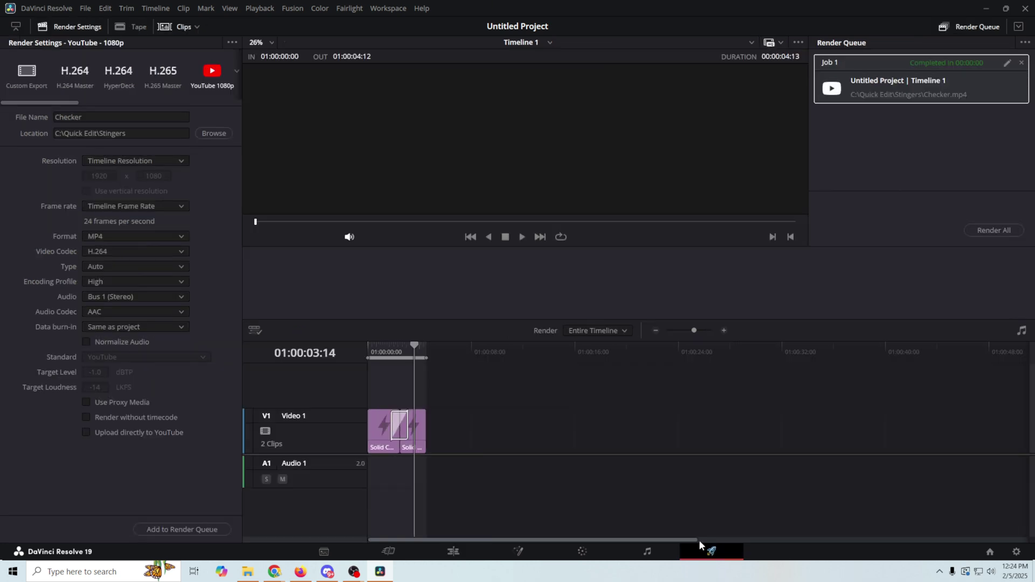
{"action": "left_click", "coordinate": [97, 116]}
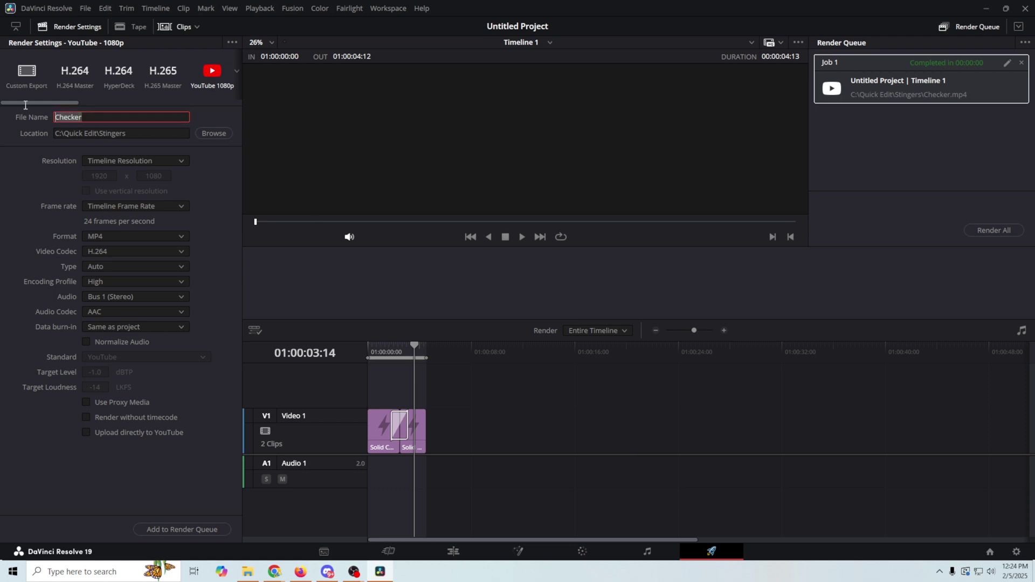
{"action": "type", "text": "dis"}
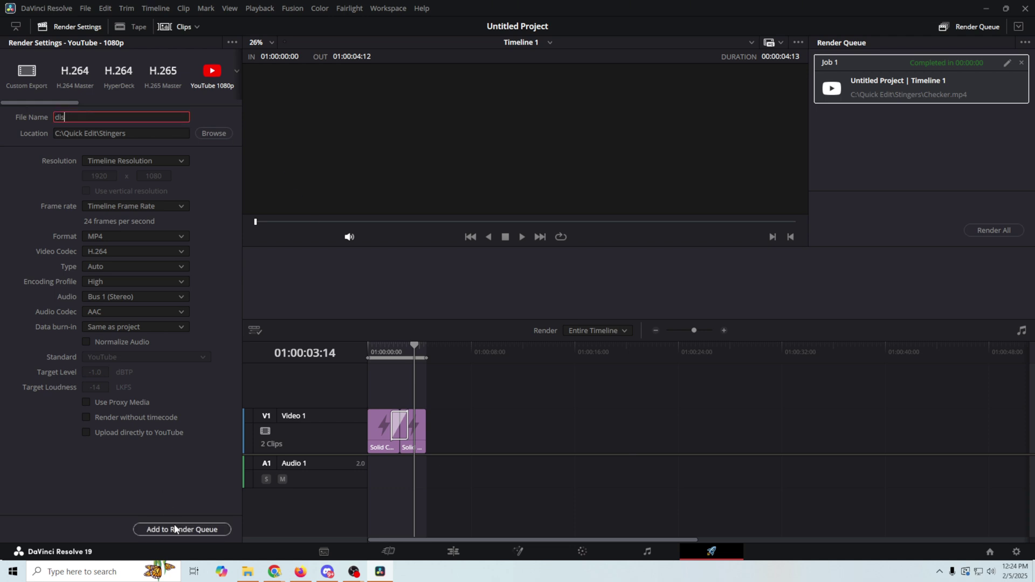
{"action": "left_click", "coordinate": [177, 529]}
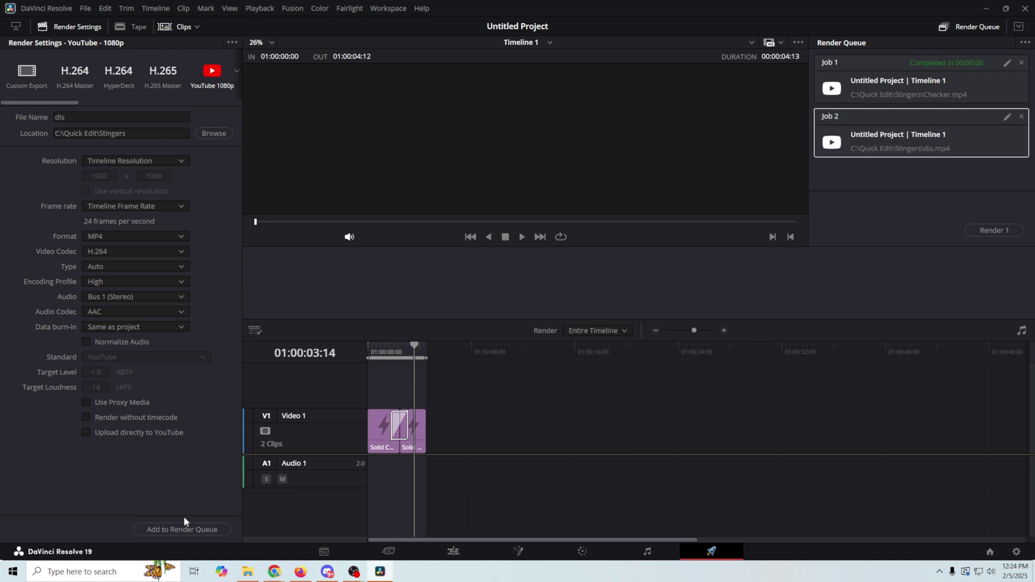
Remove the completed Checker job from the render queue and render the dis export
{"action": "left_click", "coordinate": [1021, 63]}
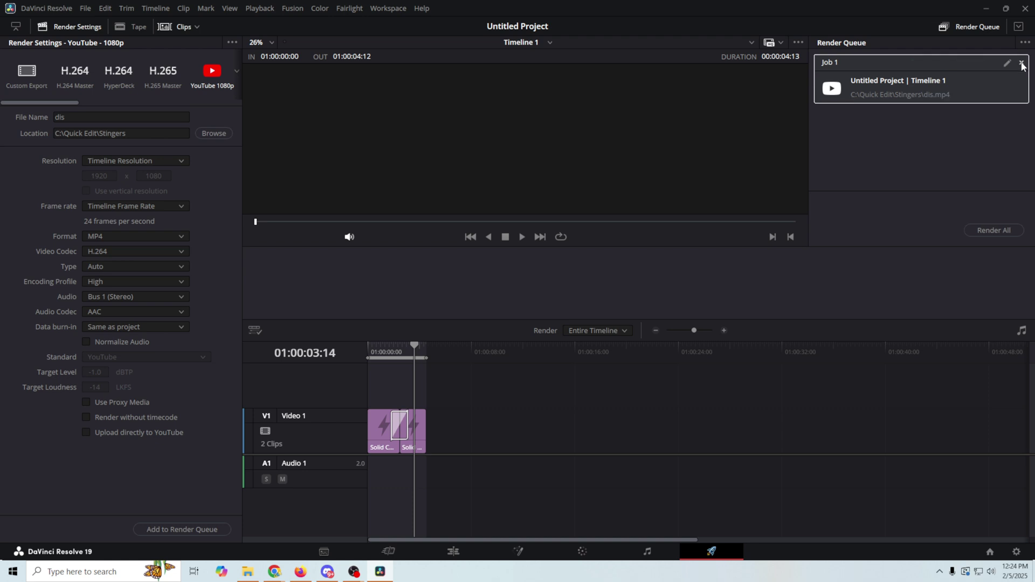
{"action": "left_click", "coordinate": [994, 231]}
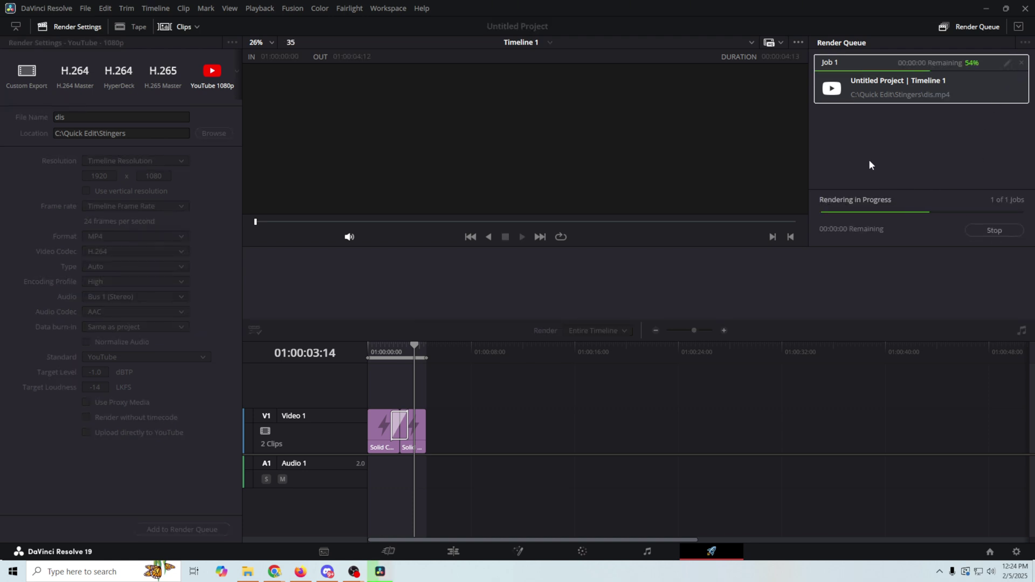
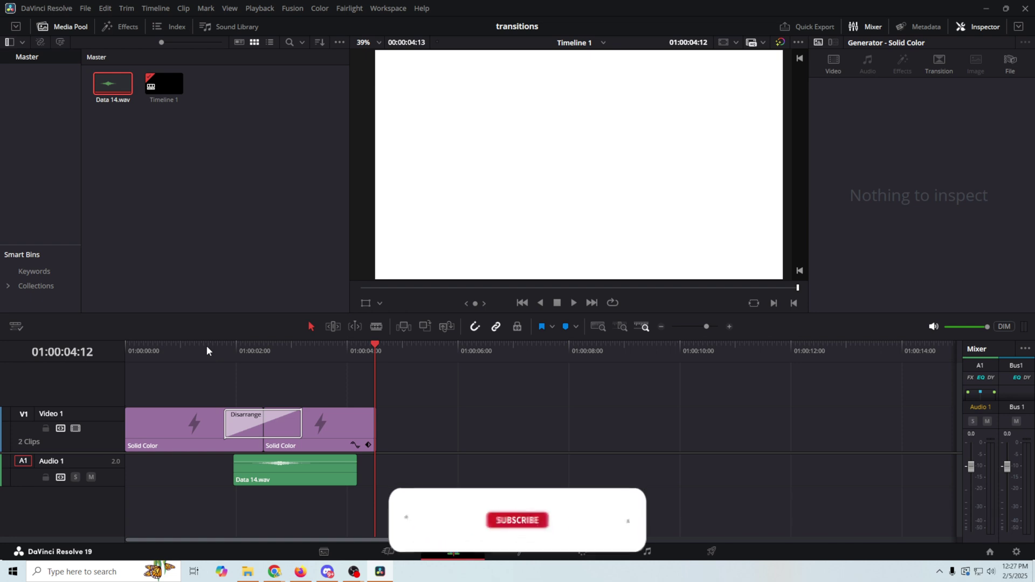
Preview the Disarrange transition together with its sound effect by playing the timeline through the cut
{"action": "left_click", "coordinate": [206, 349]}
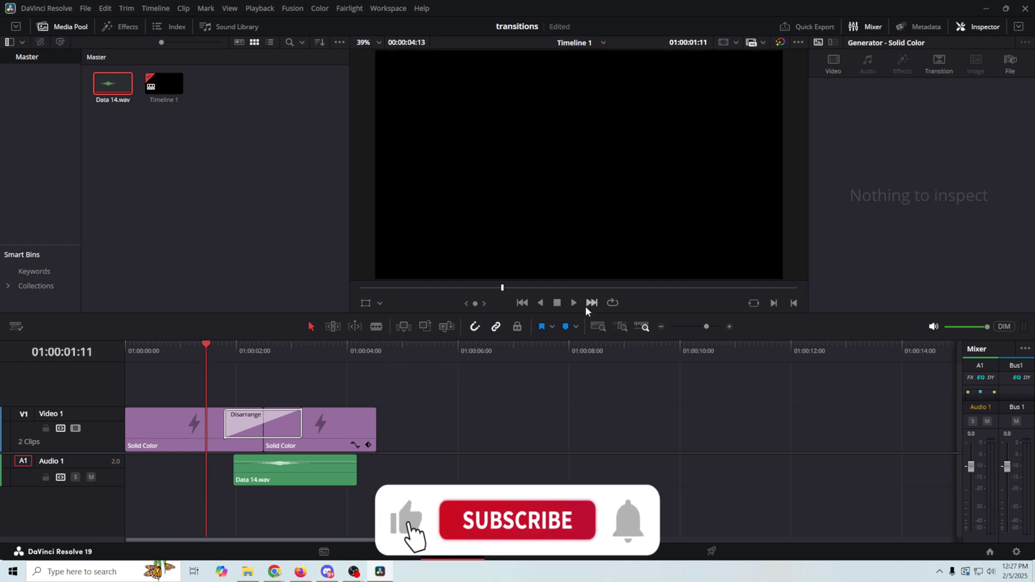
{"action": "key", "text": "space"}
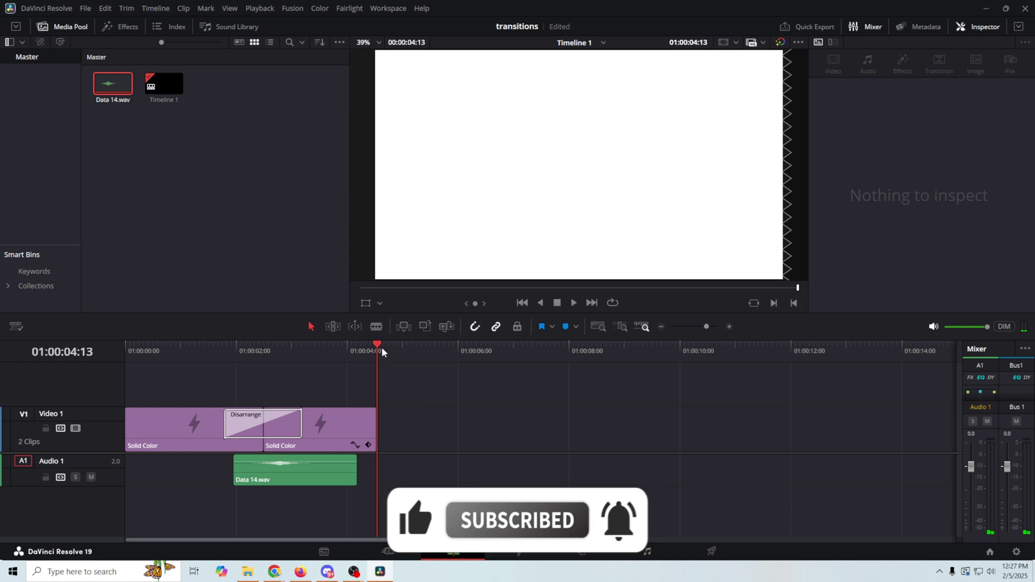
{"action": "left_click_drag", "start_coordinate": [373, 343], "coordinate": [223, 354]}
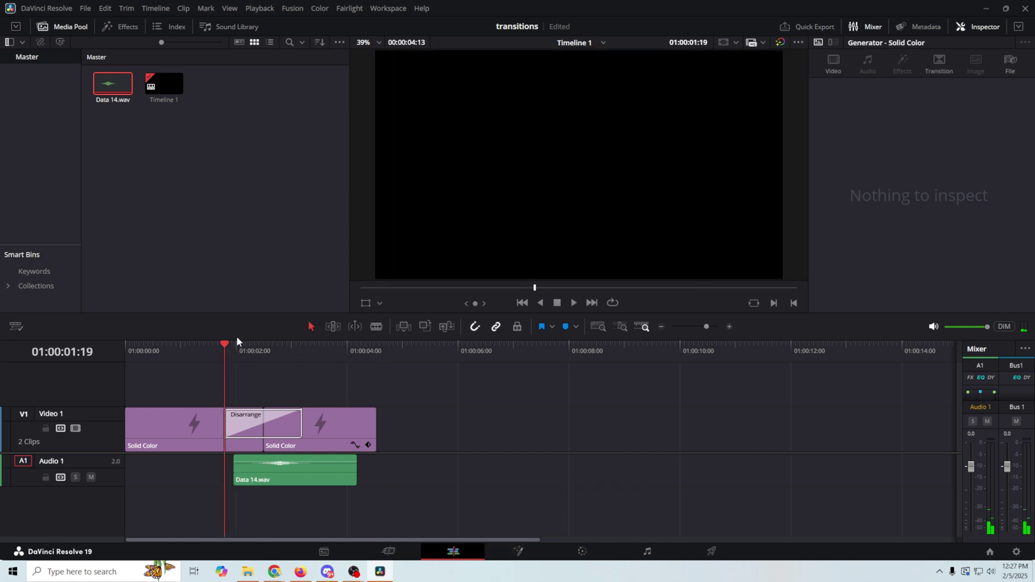
Replace the Disarrange transition between the two solid colors with the Checker Wipe Fusion transition and preview it
{"action": "left_click", "coordinate": [127, 23]}
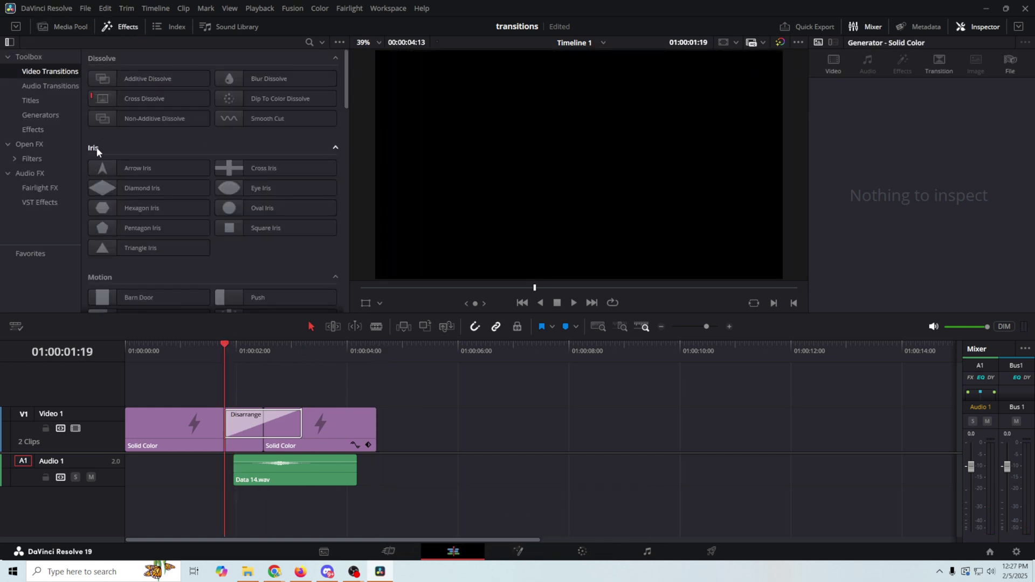
{"action": "scroll", "coordinate": [209, 238], "scroll_direction": "down", "scroll_amount": 10}
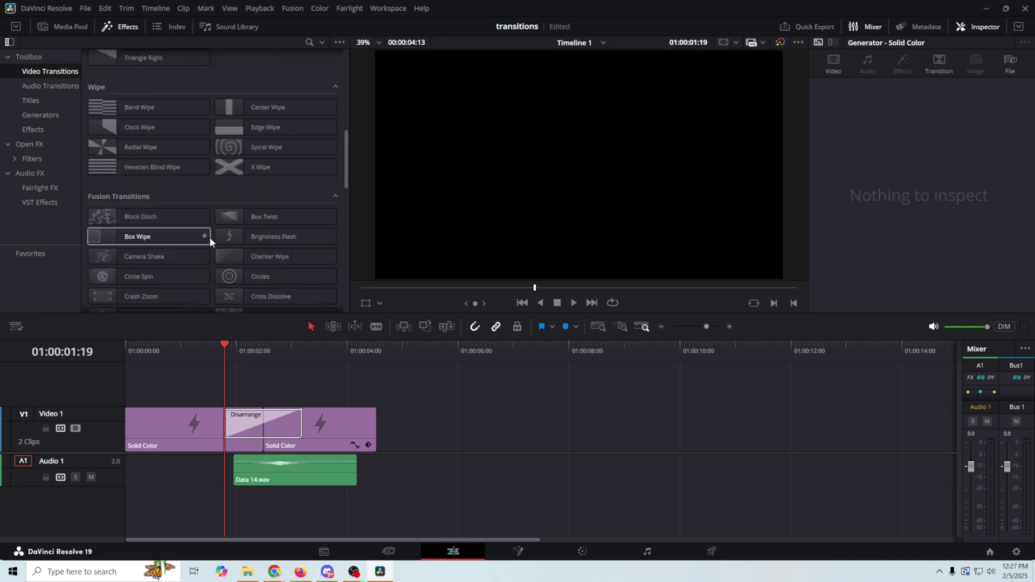
{"action": "scroll", "coordinate": [209, 237], "scroll_direction": "down", "scroll_amount": 1}
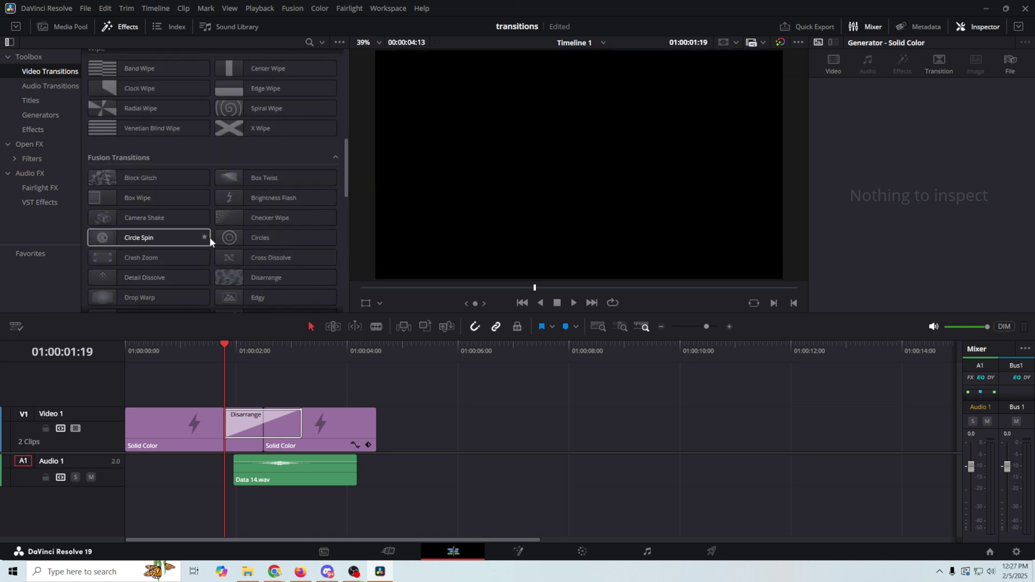
{"action": "left_click_drag", "start_coordinate": [232, 217], "coordinate": [250, 429]}
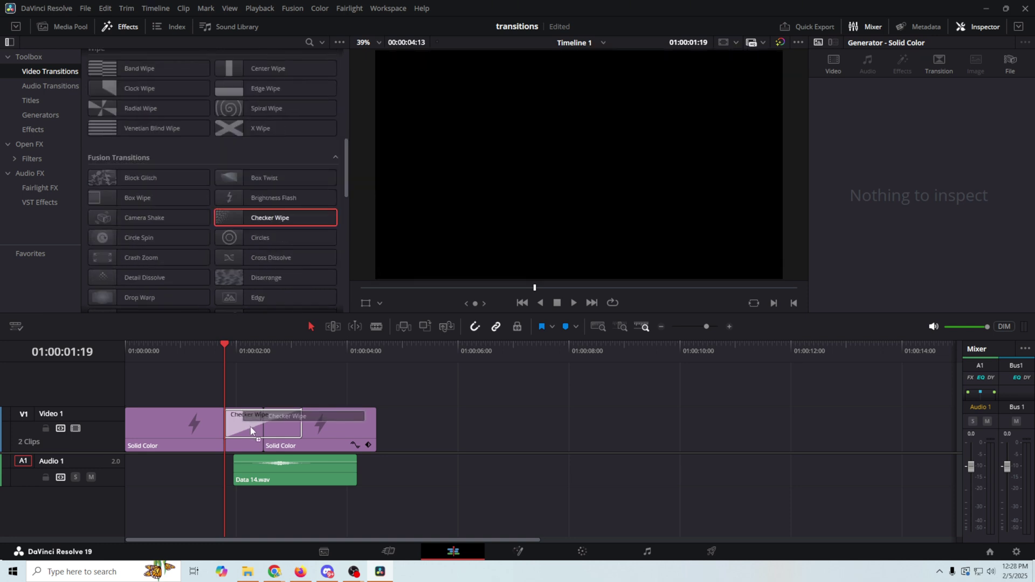
{"action": "left_click", "coordinate": [573, 306]}
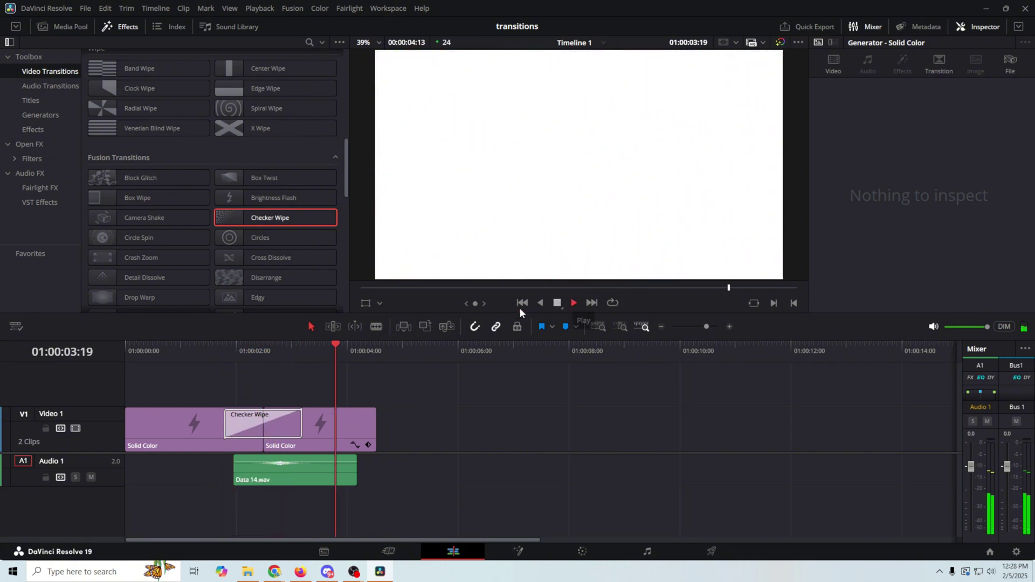
Name the new export Checker w a and remove the completed dis job from the render queue
{"action": "left_click", "coordinate": [715, 552]}
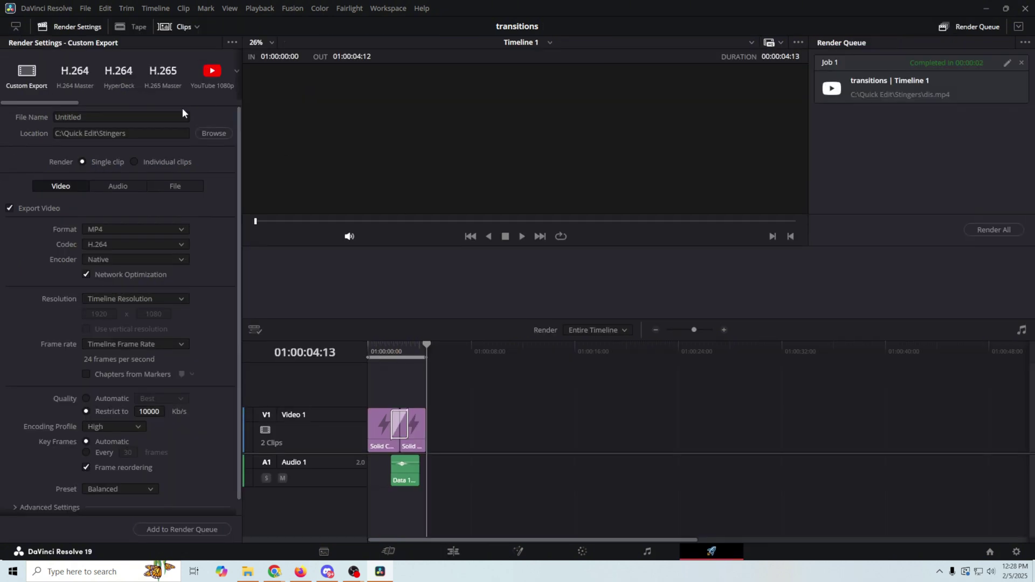
{"action": "left_click", "coordinate": [94, 117]}
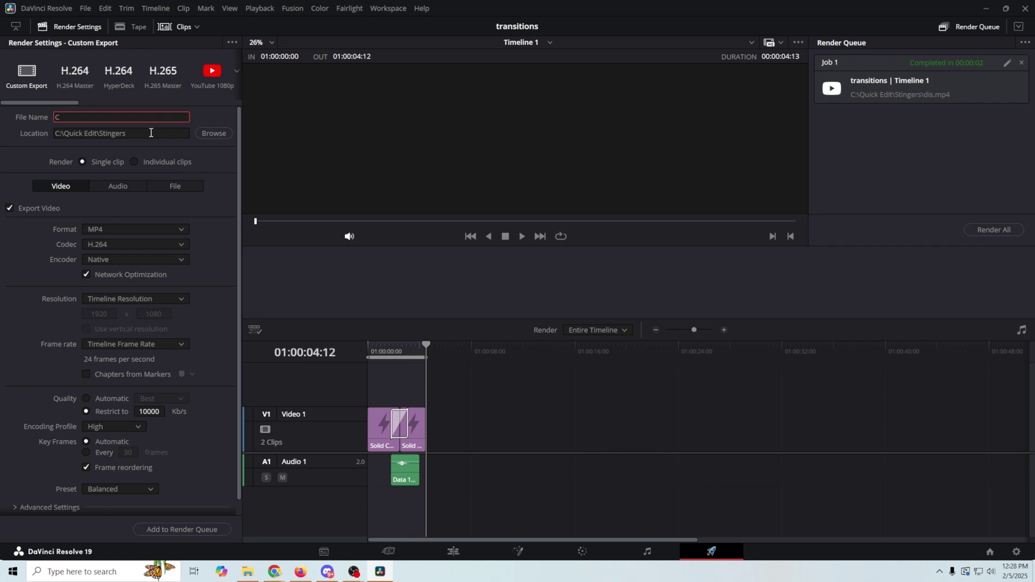
{"action": "left_click", "coordinate": [1021, 62]}
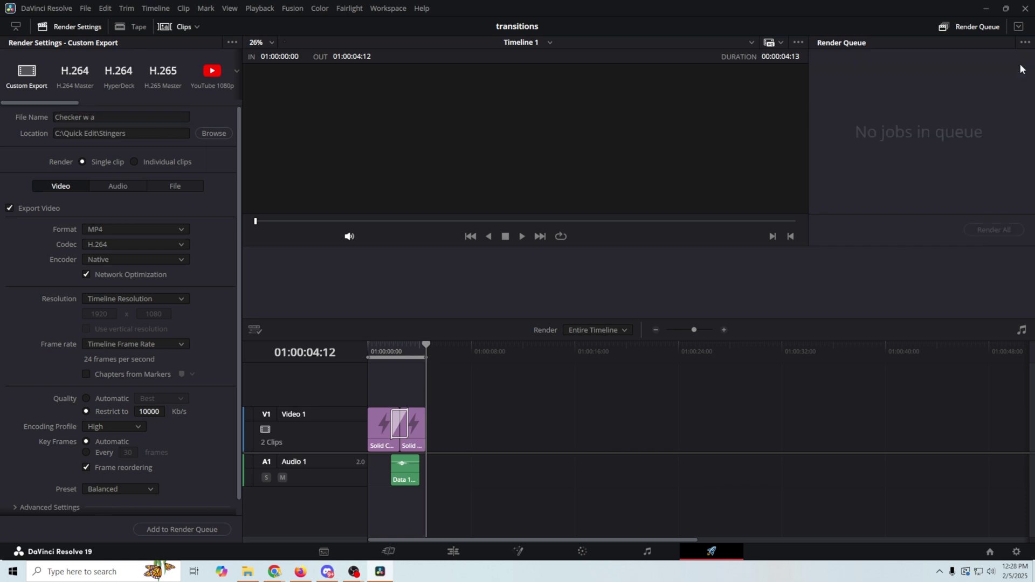
Apply the YouTube 1080p preset to the Checker w a export, queue it and start rendering
{"action": "left_click", "coordinate": [236, 72]}
{"action": "left_click", "coordinate": [214, 108]}
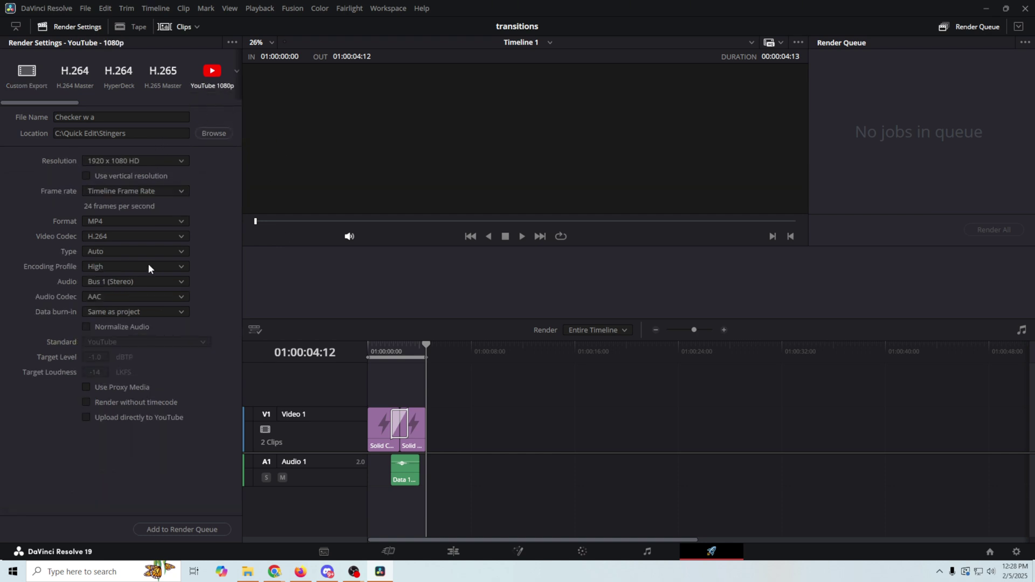
{"action": "left_click", "coordinate": [192, 530]}
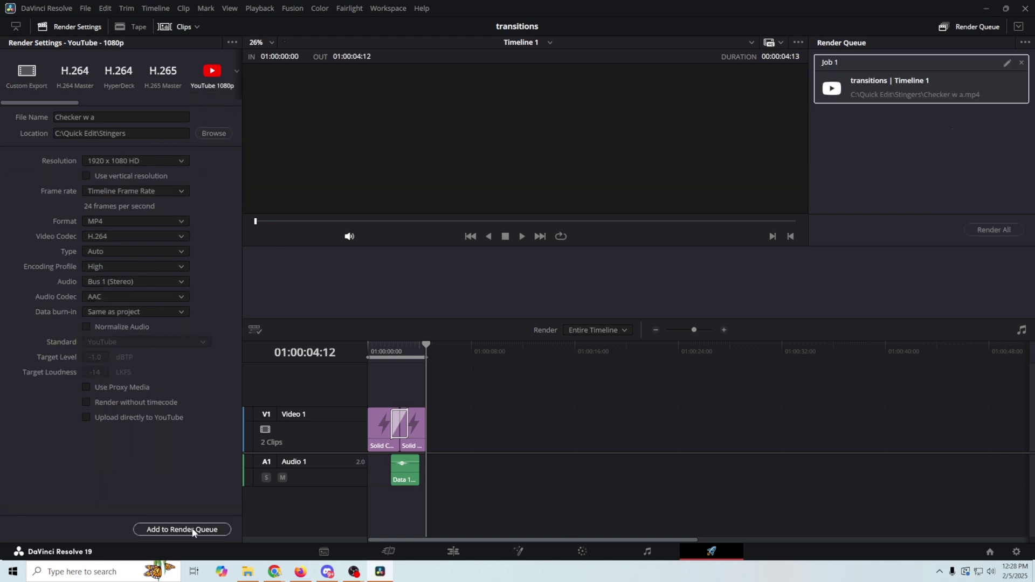
{"action": "left_click", "coordinate": [995, 231]}
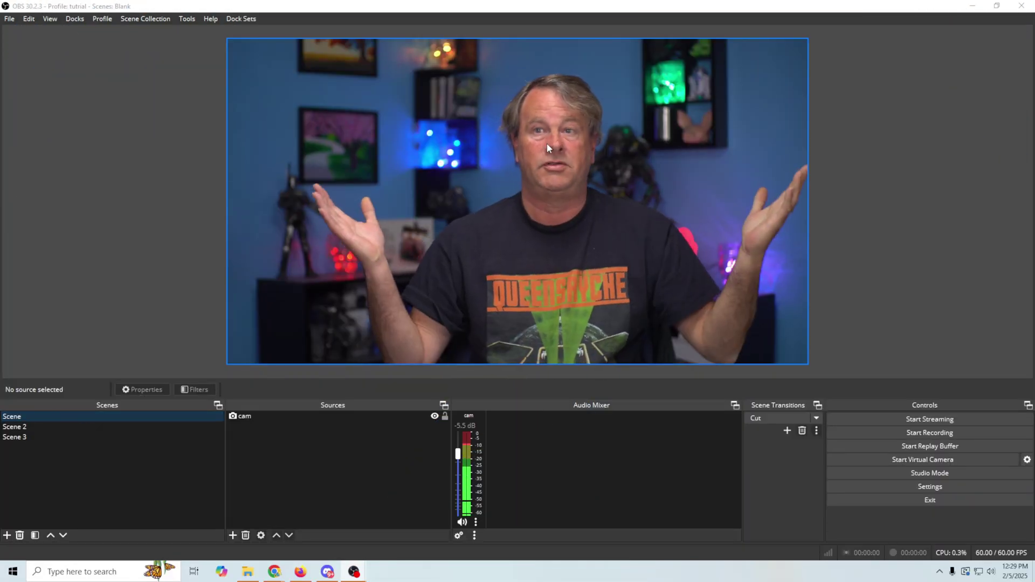
In OBS, add the existing cam video capture source to Scene 2 above the Media Source
{"action": "left_click", "coordinate": [78, 423]}
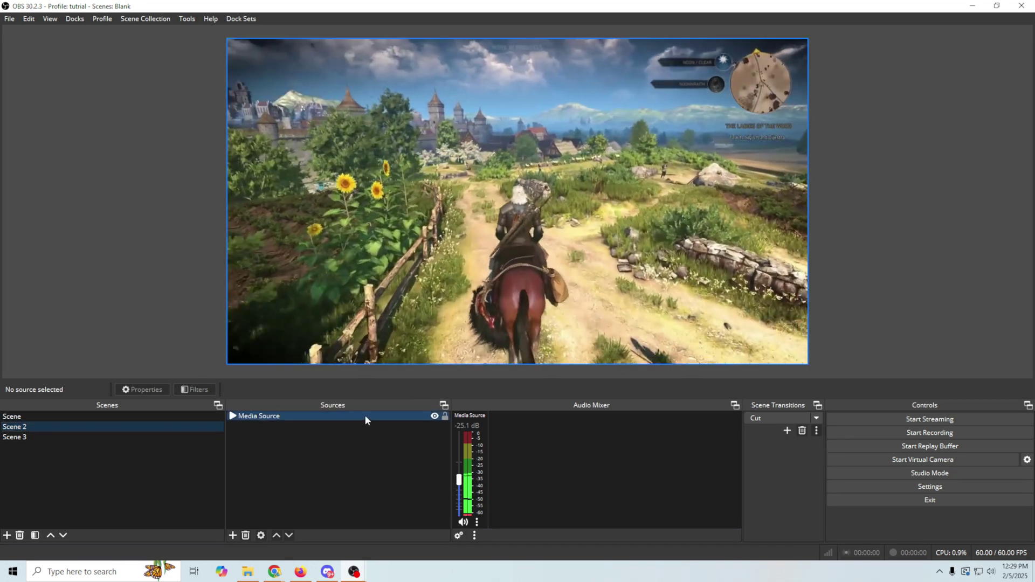
{"action": "left_click", "coordinate": [364, 418]}
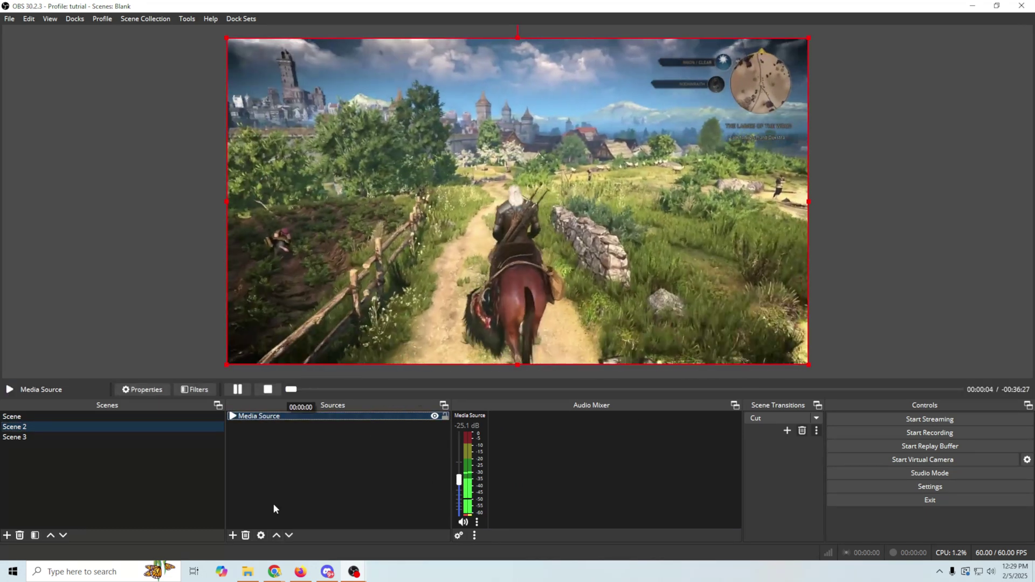
{"action": "left_click", "coordinate": [232, 535]}
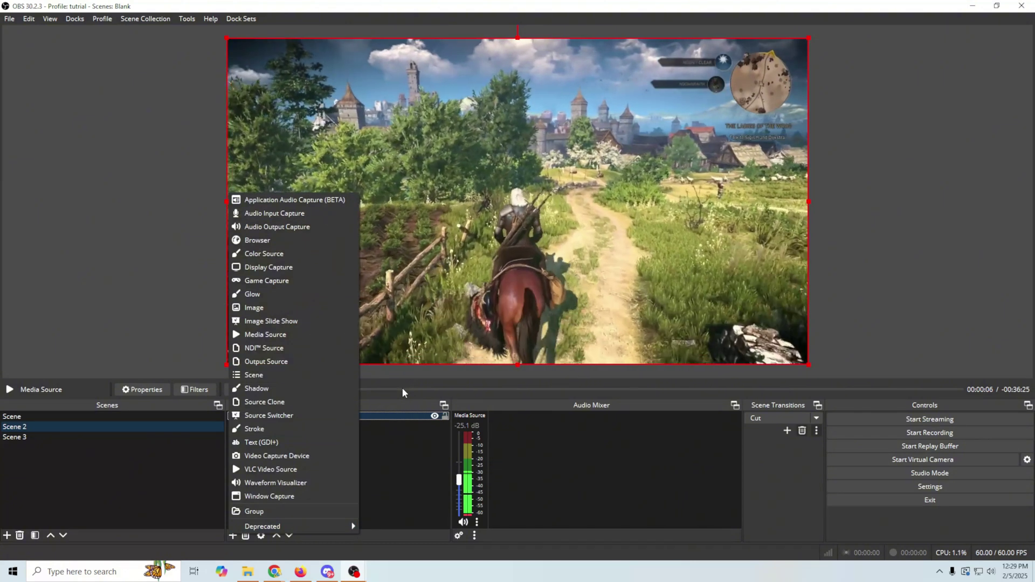
{"action": "left_click", "coordinate": [277, 456]}
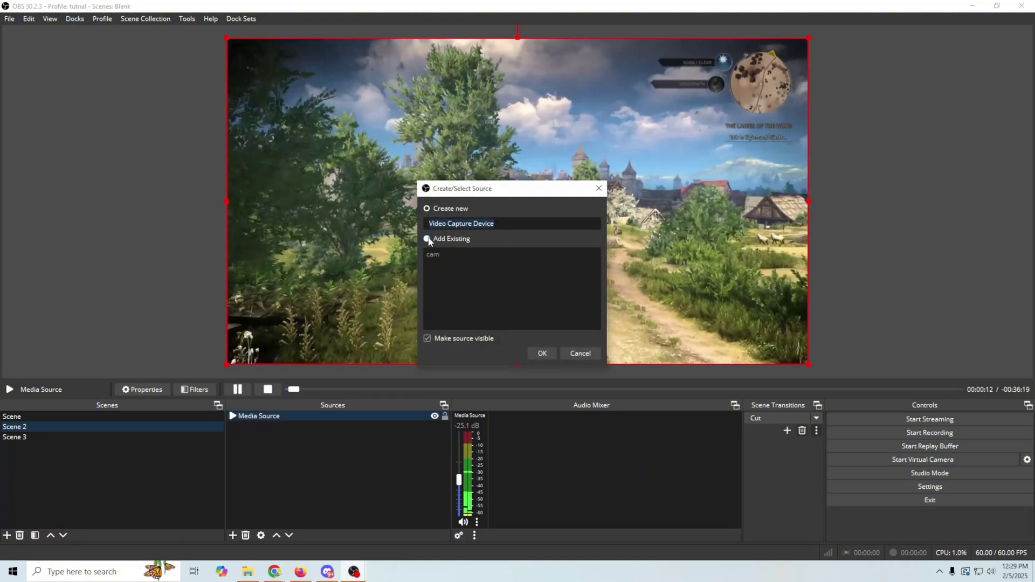
{"action": "left_click", "coordinate": [428, 240]}
{"action": "left_click", "coordinate": [431, 254]}
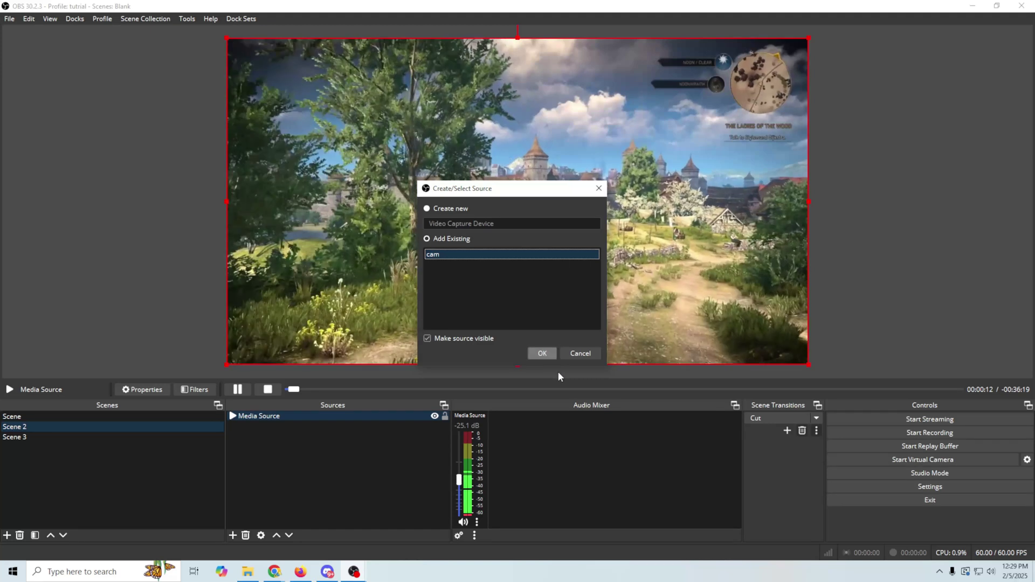
{"action": "key", "text": "Return"}
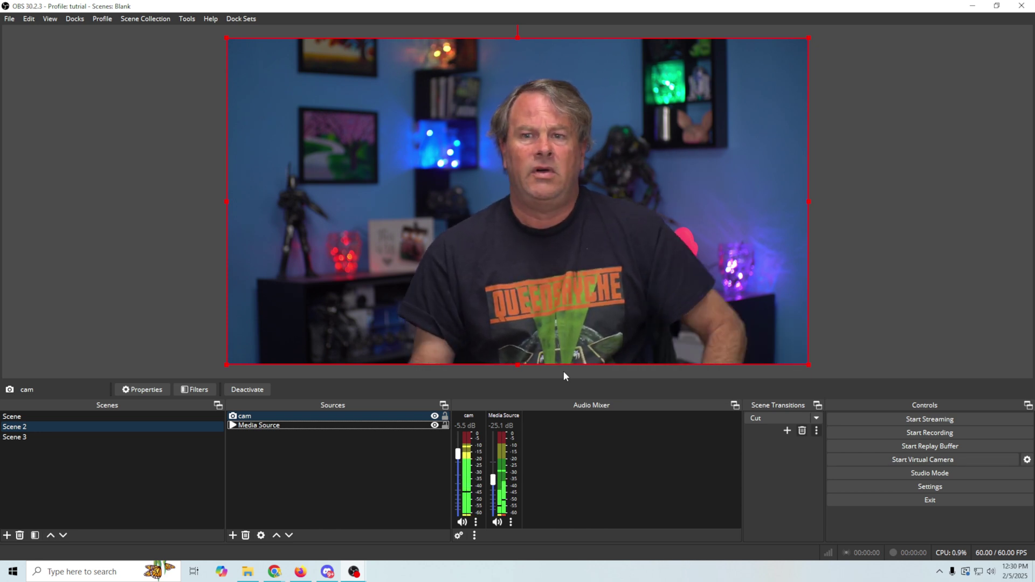
Add a red Color Source to Scene 2 and shrink it to about 500 × 281 px near the canvas's lower-left corner
{"action": "left_click", "coordinate": [233, 535]}
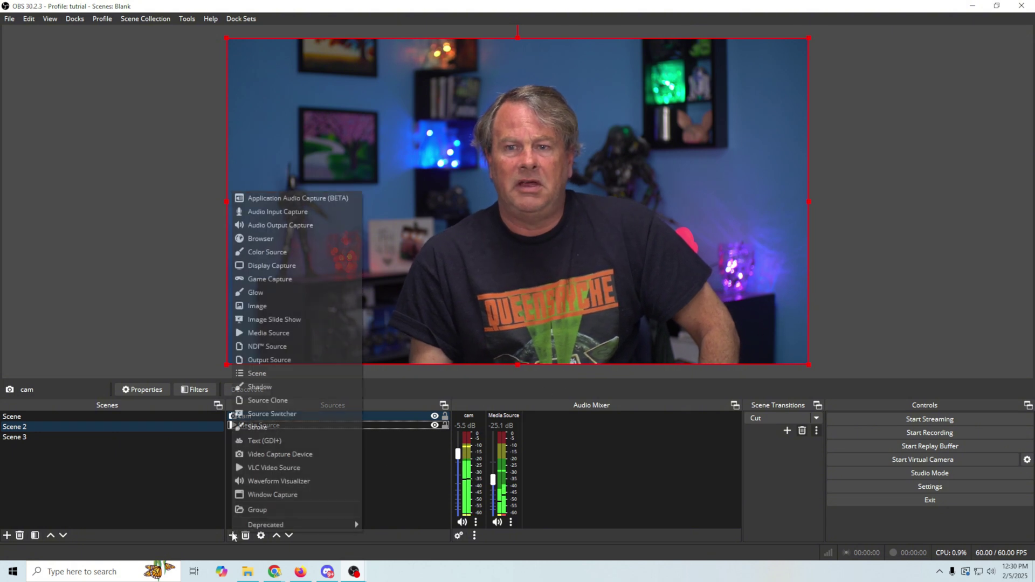
{"action": "left_click", "coordinate": [298, 251]}
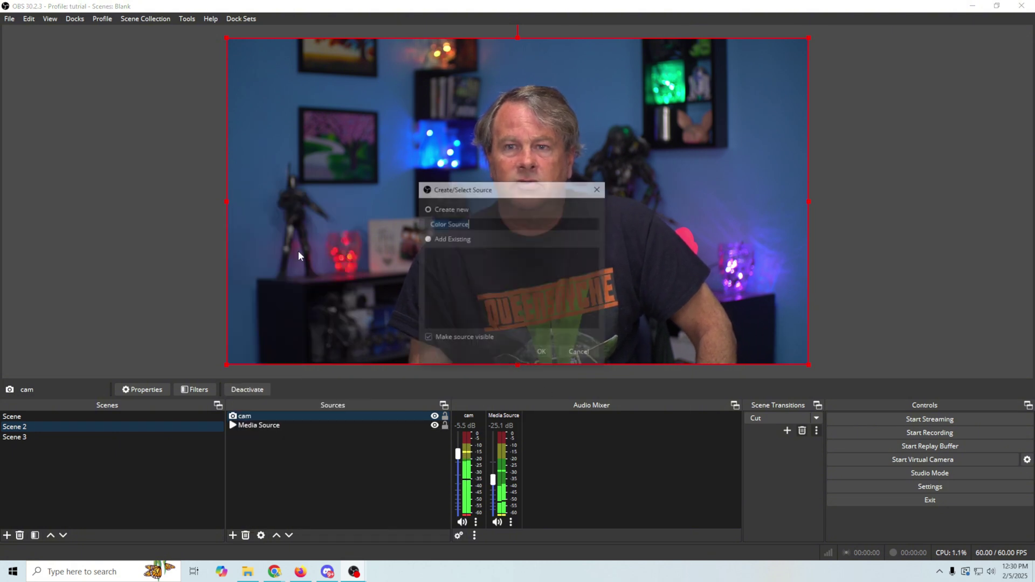
{"action": "left_click", "coordinate": [538, 351]}
{"action": "left_click", "coordinate": [623, 291]}
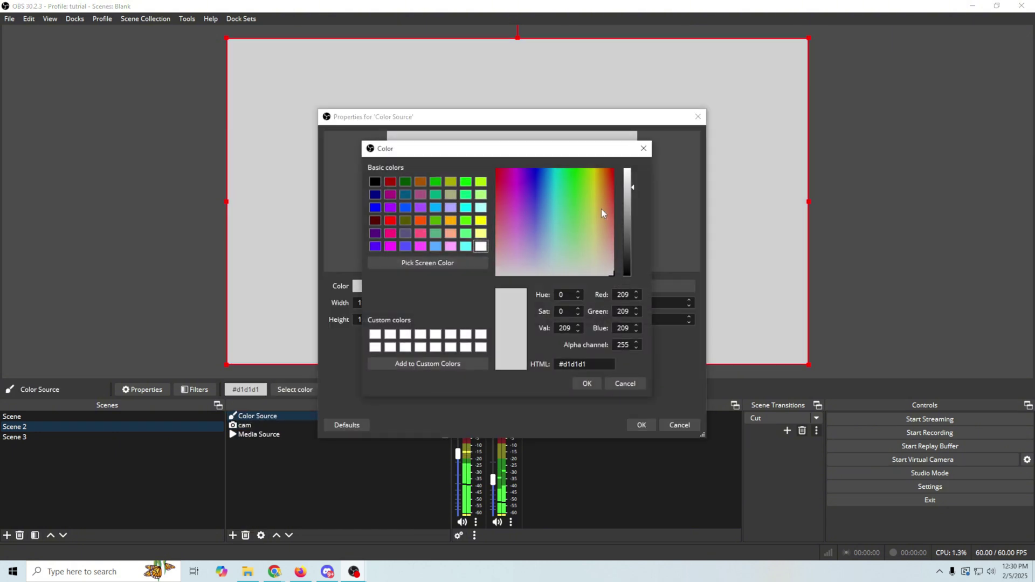
{"action": "left_click", "coordinate": [614, 175]}
{"action": "left_click", "coordinate": [582, 381]}
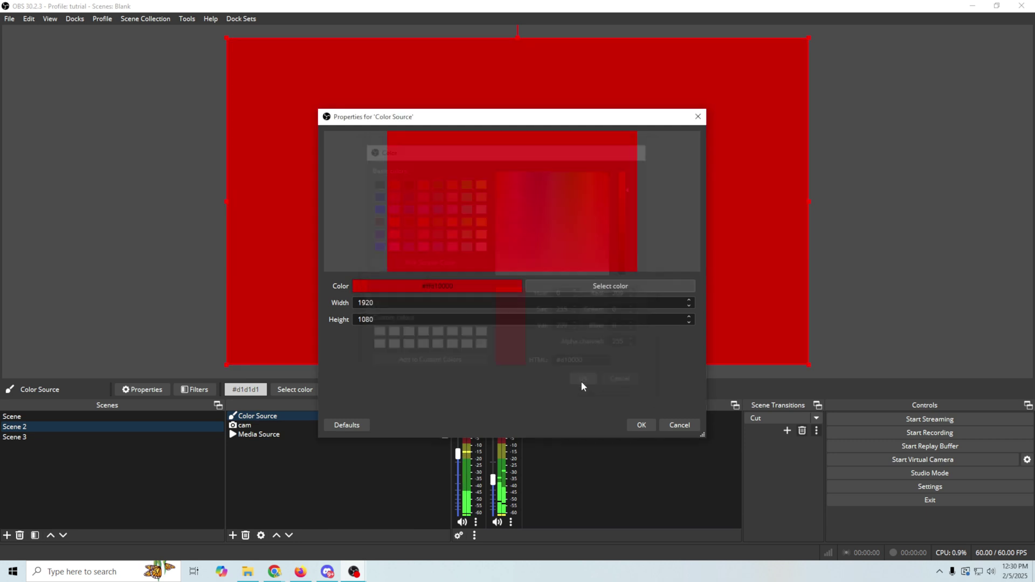
{"action": "left_click", "coordinate": [649, 428]}
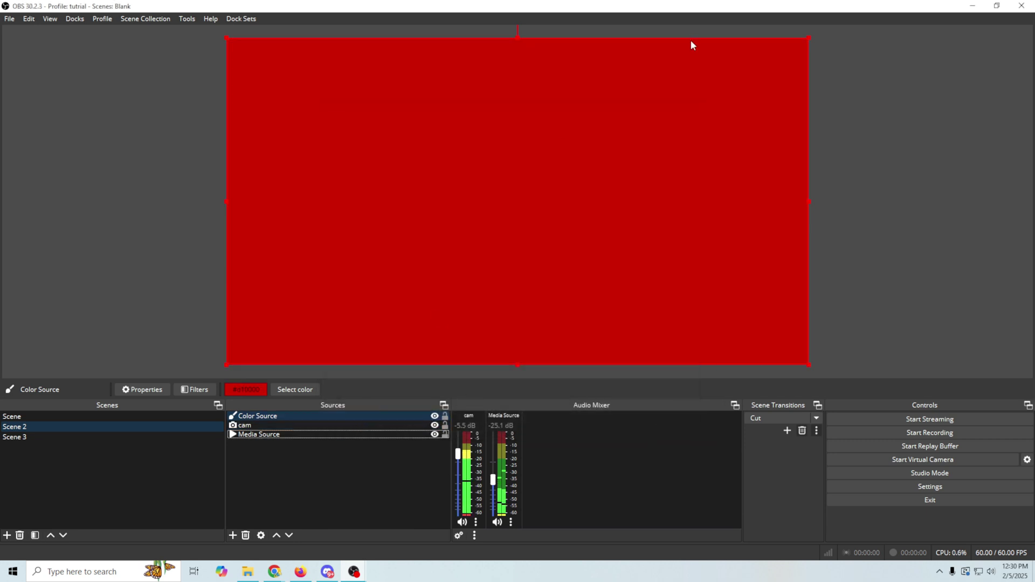
{"action": "left_click_drag", "start_coordinate": [806, 39], "coordinate": [377, 277]}
{"action": "left_click_drag", "start_coordinate": [324, 330], "coordinate": [341, 318]}
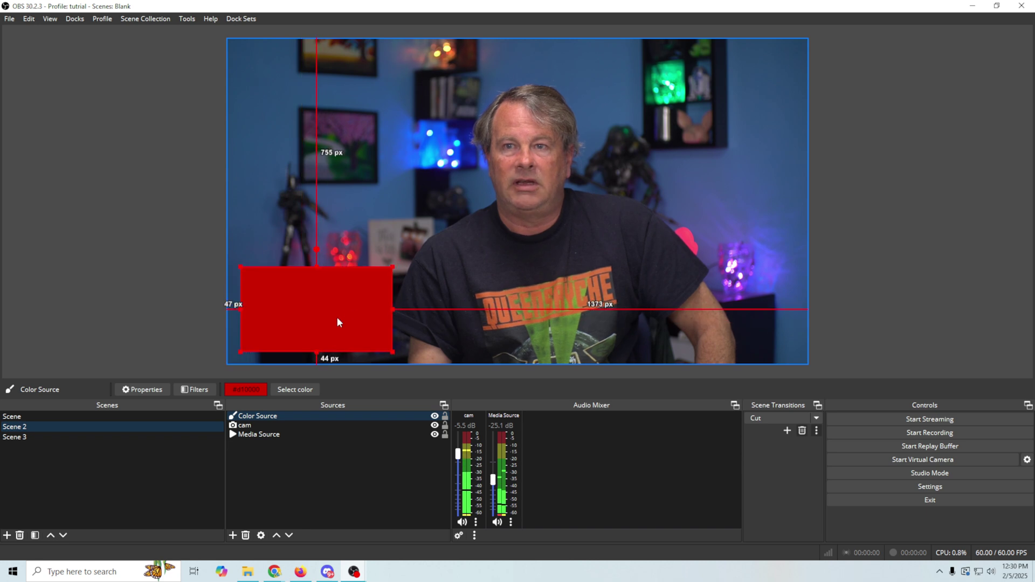
Shrink the cam source to about 421 × 237 px and place it within the red rectangle's area
{"action": "left_click", "coordinate": [796, 56]}
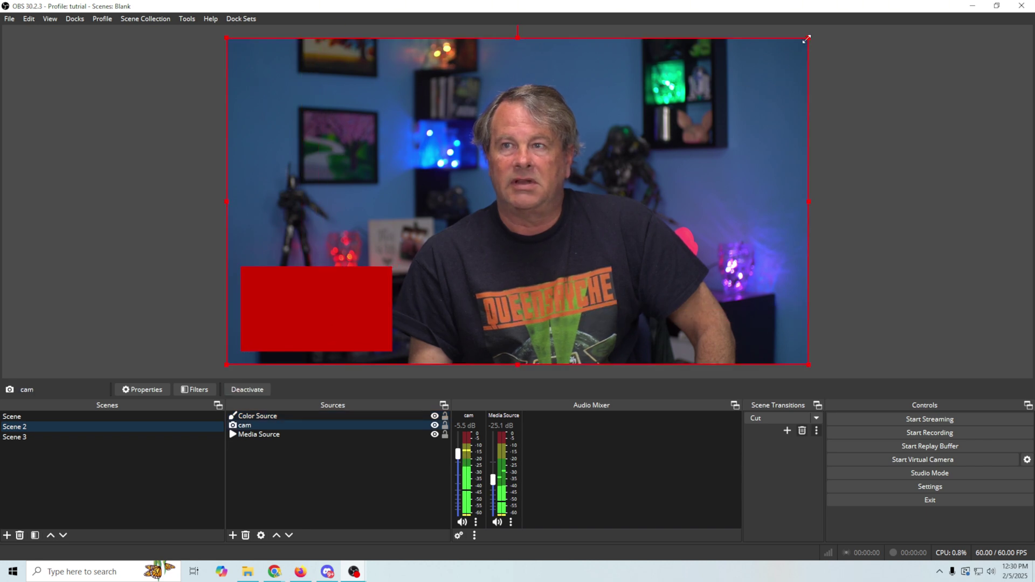
{"action": "left_click_drag", "start_coordinate": [806, 40], "coordinate": [354, 302]}
{"action": "left_click_drag", "start_coordinate": [308, 356], "coordinate": [338, 336]}
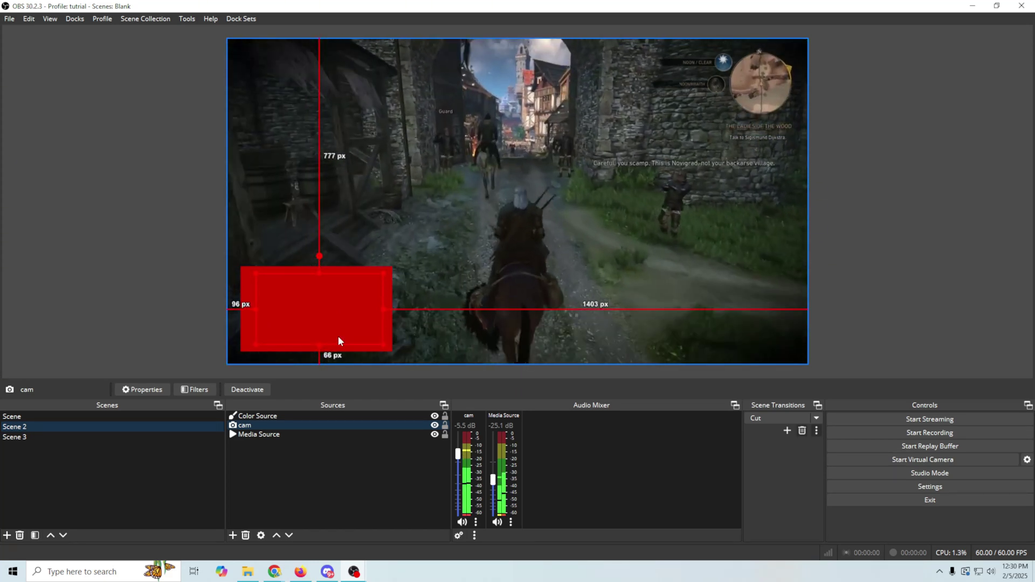
Reorder the Color Source below cam in Scene 2 so that it frames the camera, and clear the selection
{"action": "left_click", "coordinate": [280, 416]}
{"action": "left_click_drag", "start_coordinate": [283, 413], "coordinate": [280, 427]}
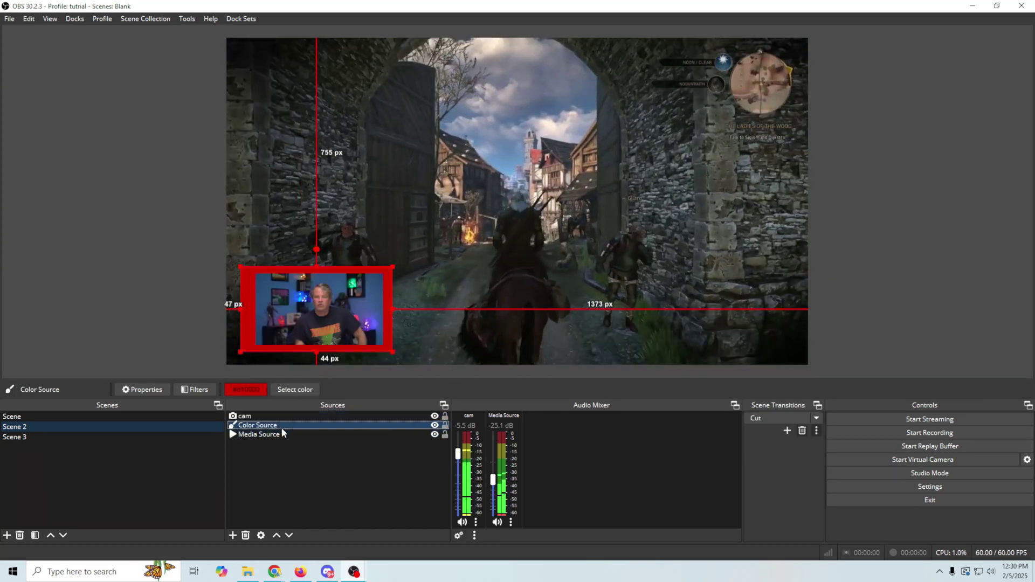
{"action": "left_click", "coordinate": [292, 507]}
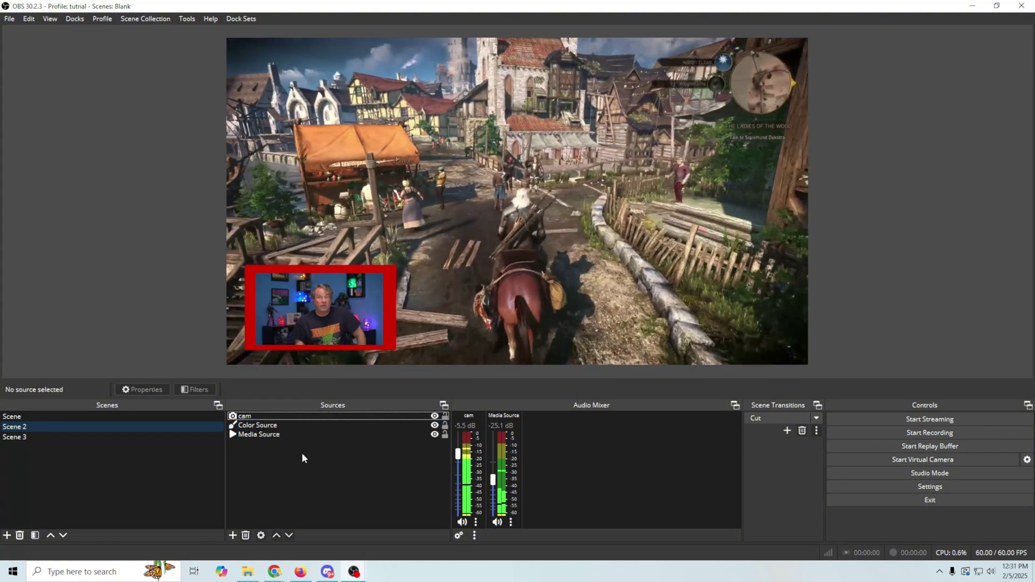
Give the cam source in Scene 2 a Stinger show transition that uses the video file Checker.mp4
{"action": "right_click", "coordinate": [288, 416]}
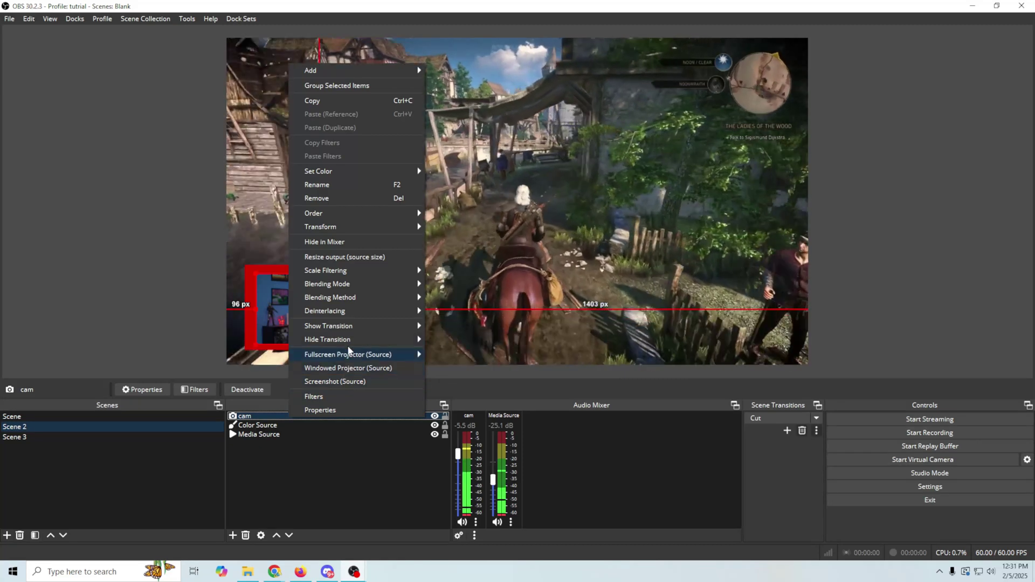
{"action": "mouse_move", "coordinate": [349, 325]}
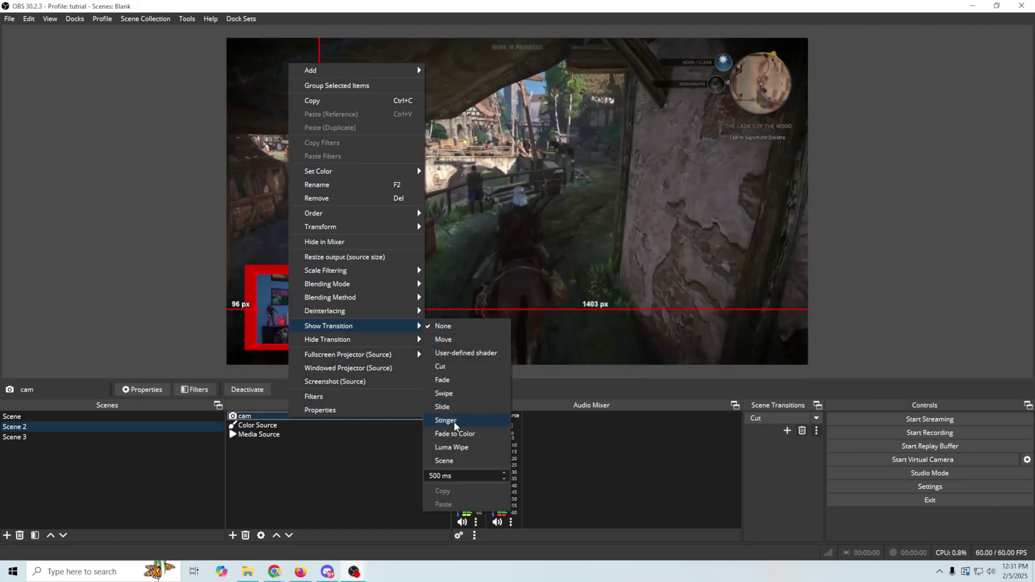
{"action": "left_click", "coordinate": [454, 420]}
{"action": "left_click", "coordinate": [664, 285]}
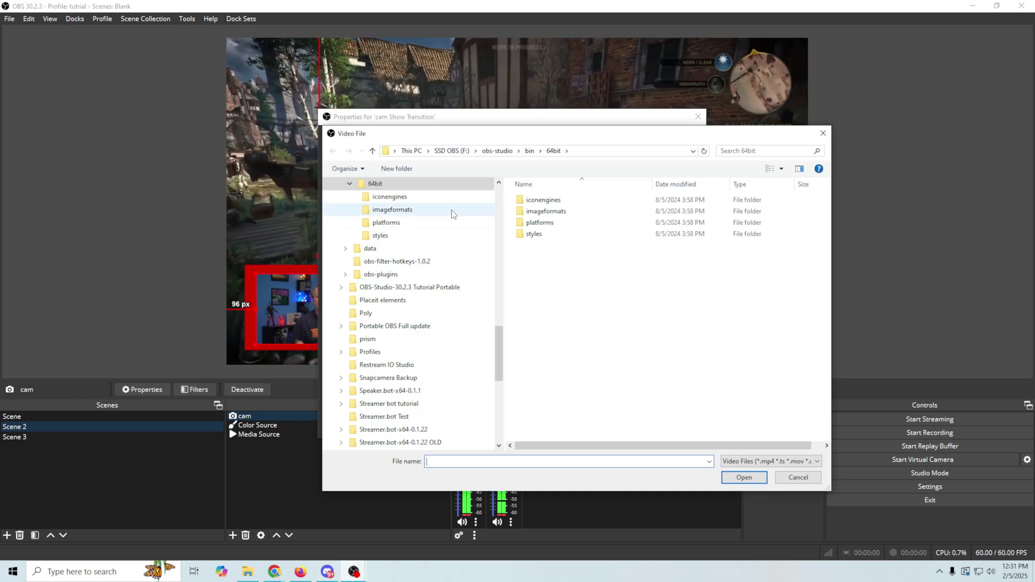
{"action": "left_click", "coordinate": [543, 294]}
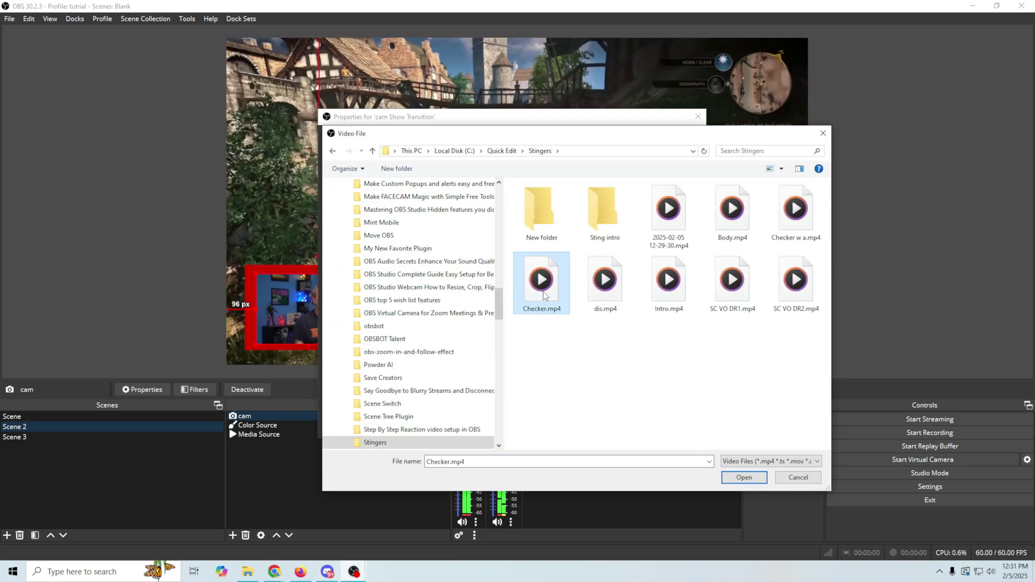
{"action": "left_click", "coordinate": [734, 477]}
Enable the track matte for cam's show transition and set its matte layout to Mask only
{"action": "scroll", "coordinate": [344, 326], "scroll_direction": "down", "scroll_amount": 1}
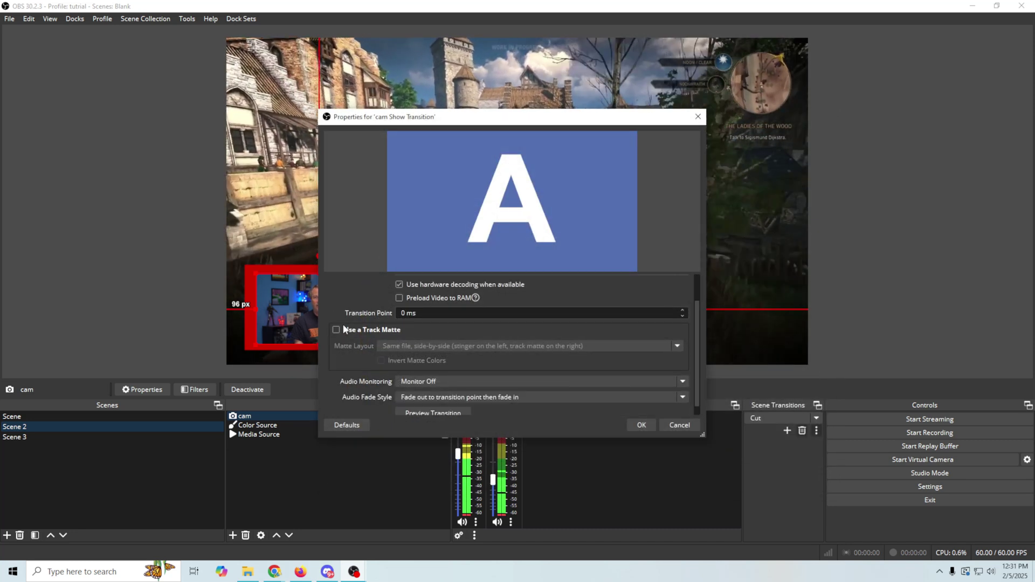
{"action": "scroll", "coordinate": [337, 364], "scroll_direction": "down", "scroll_amount": 1}
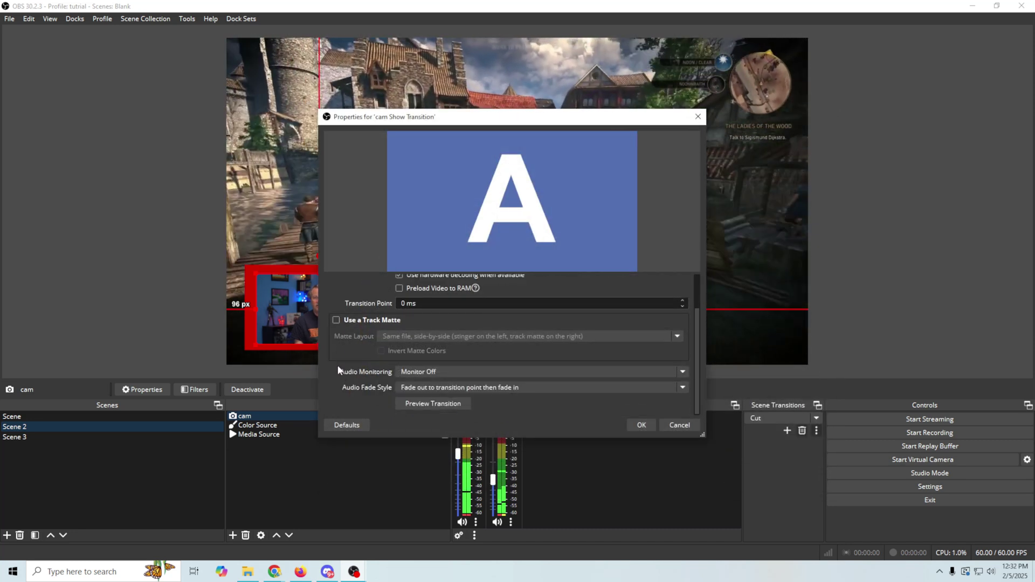
{"action": "scroll", "coordinate": [337, 365], "scroll_direction": "up", "scroll_amount": 3}
{"action": "scroll", "coordinate": [338, 364], "scroll_direction": "down", "scroll_amount": 3}
{"action": "scroll", "coordinate": [370, 297], "scroll_direction": "up", "scroll_amount": 3}
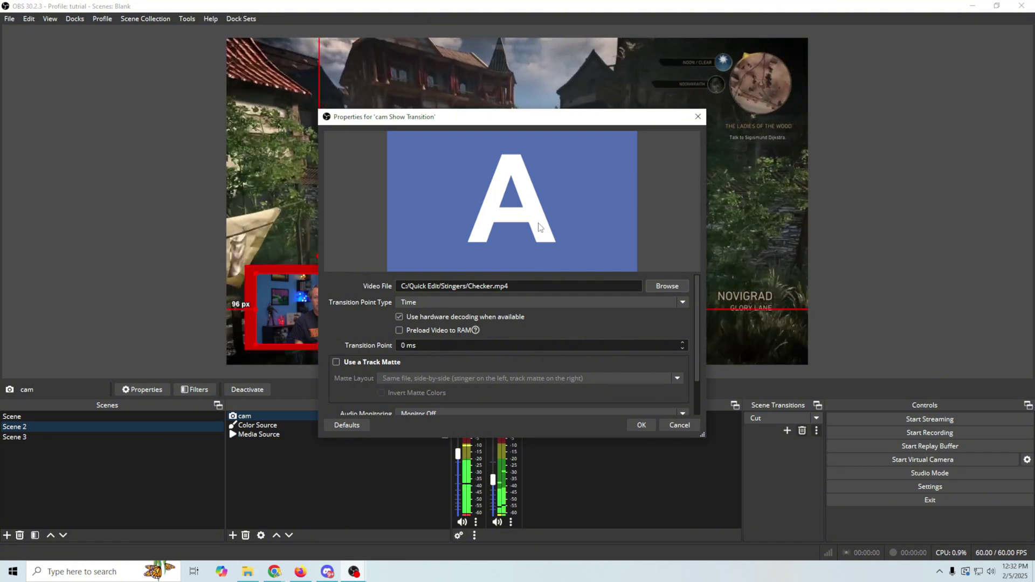
{"action": "scroll", "coordinate": [341, 328], "scroll_direction": "down", "scroll_amount": 1}
{"action": "left_click", "coordinate": [341, 328]}
{"action": "scroll", "coordinate": [336, 335], "scroll_direction": "up", "scroll_amount": 1}
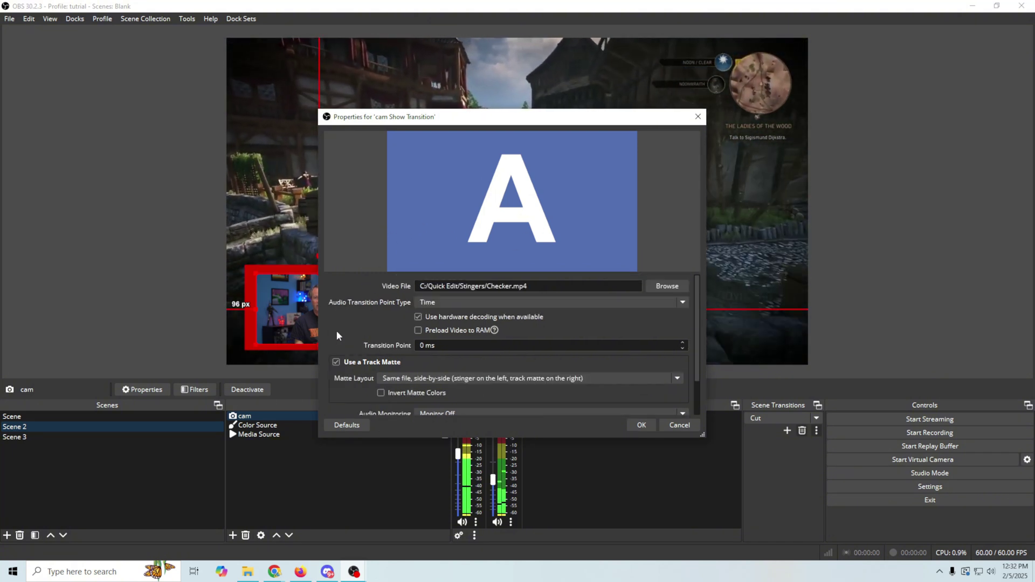
{"action": "scroll", "coordinate": [348, 329], "scroll_direction": "down", "scroll_amount": 1}
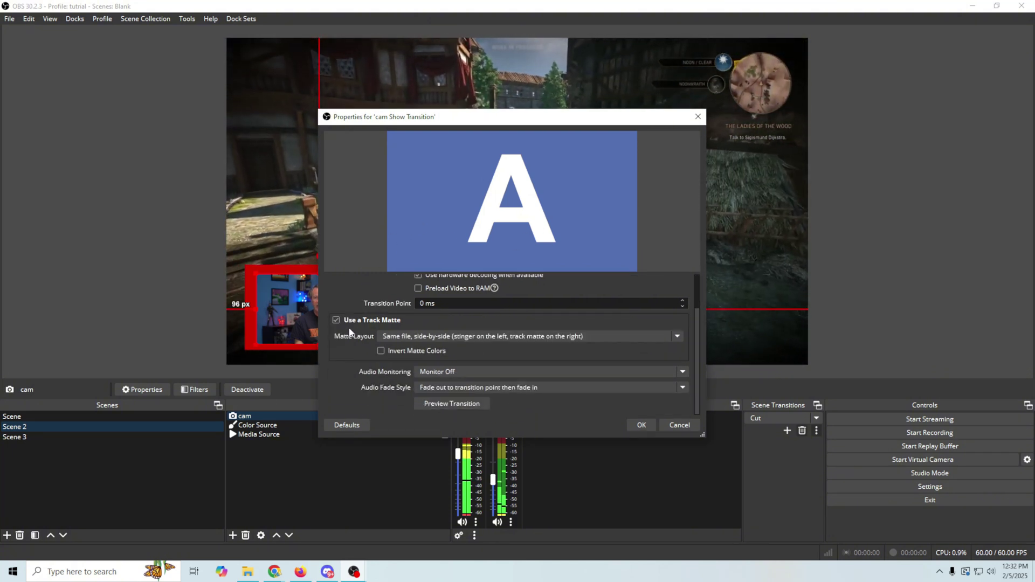
{"action": "left_click", "coordinate": [489, 339]}
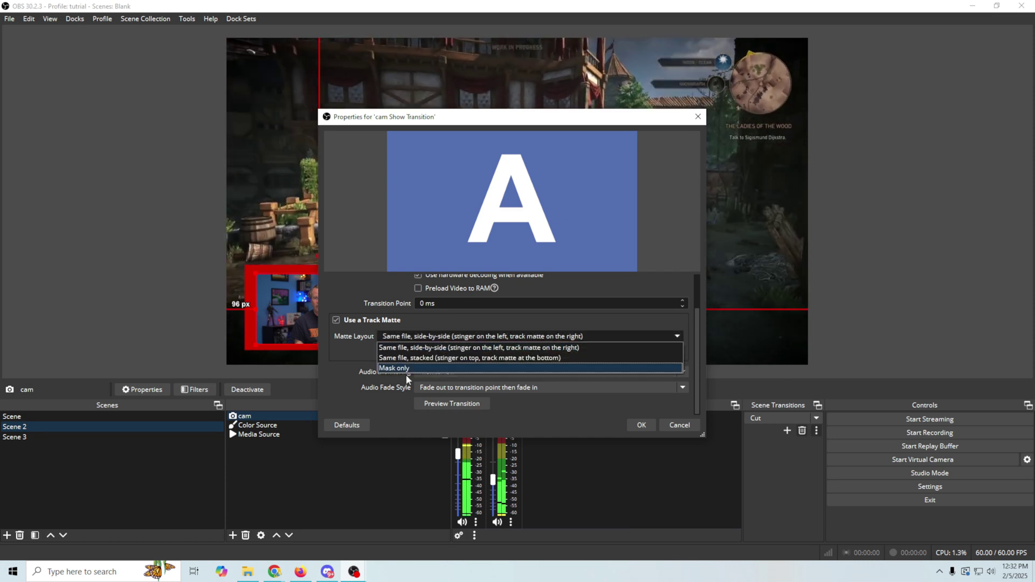
{"action": "left_click", "coordinate": [403, 368]}
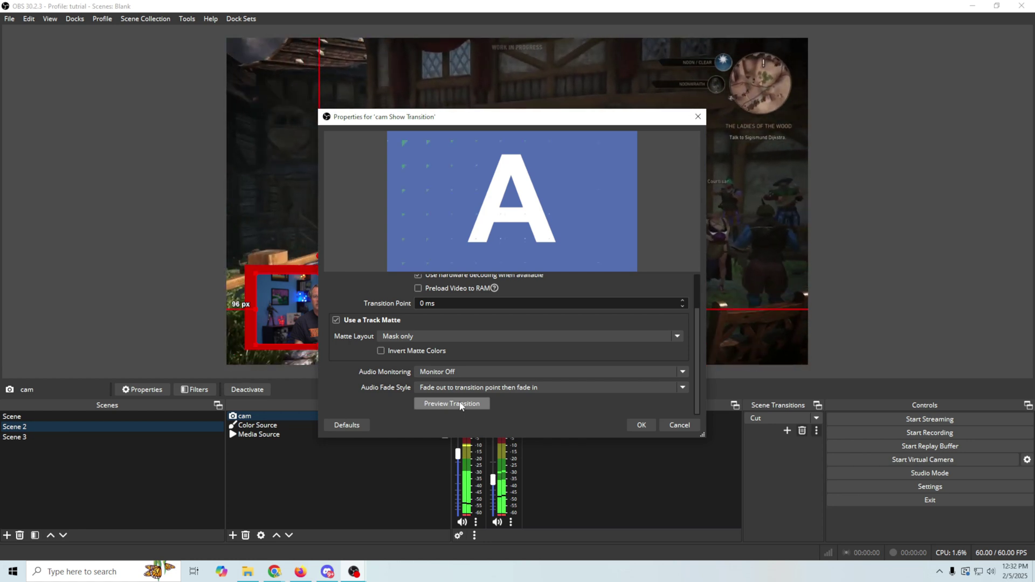
Preview cam's stinger show transition and accept its settings
{"action": "left_click", "coordinate": [459, 405]}
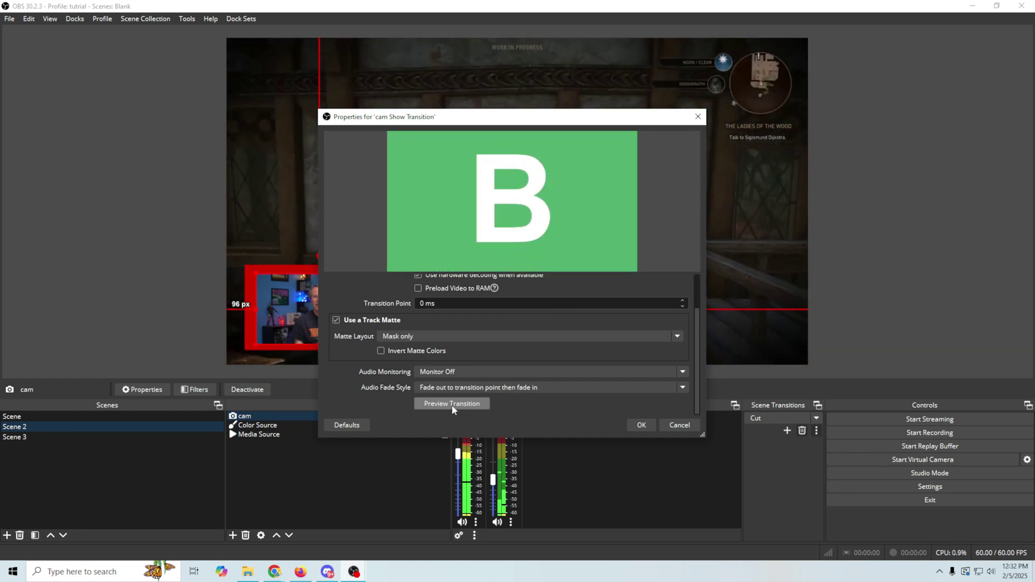
{"action": "left_click", "coordinate": [452, 405]}
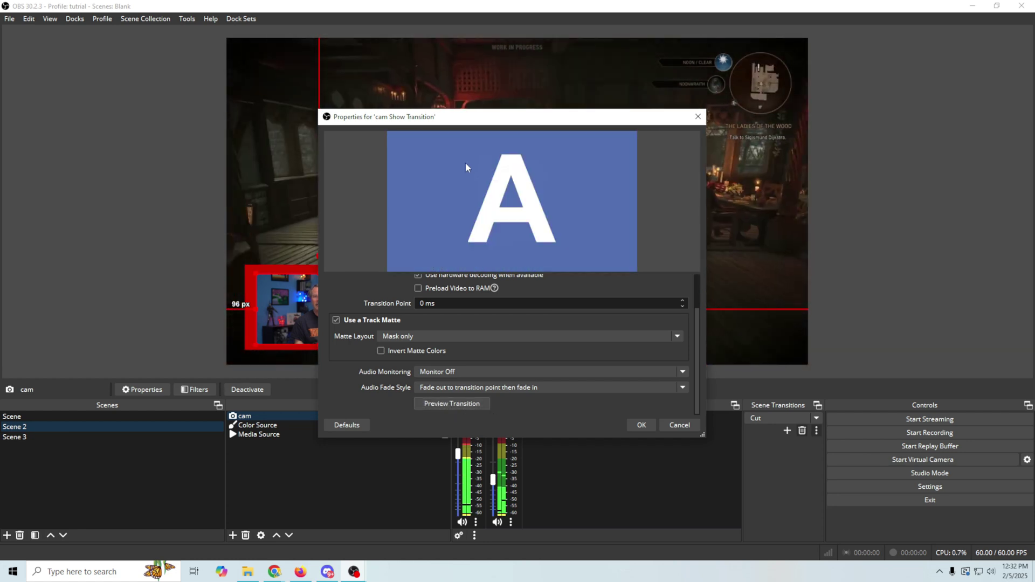
{"action": "left_click", "coordinate": [641, 425]}
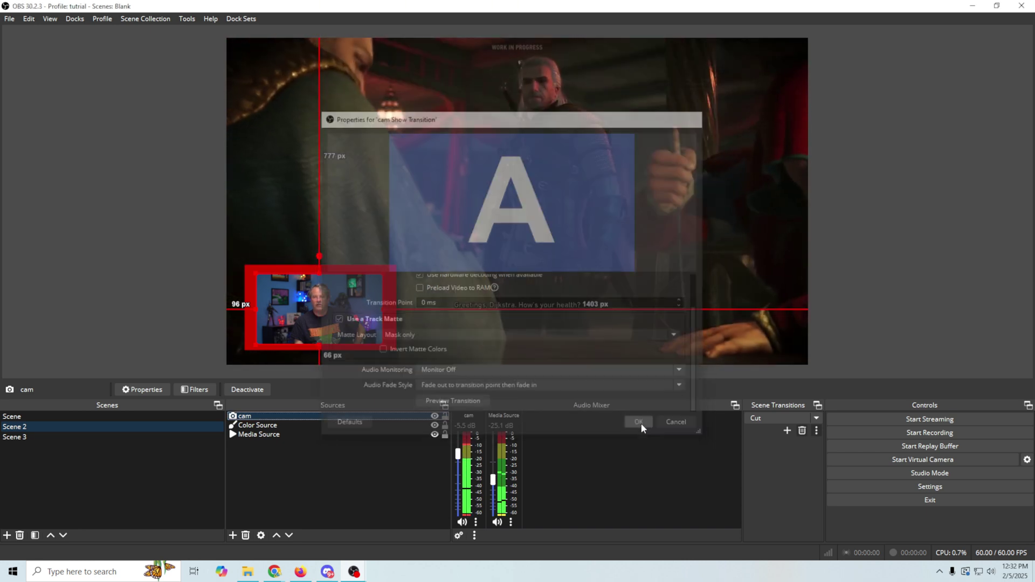
Give the Color Source a Stinger show transition that uses the video file Checker.mp4
{"action": "right_click", "coordinate": [272, 426]}
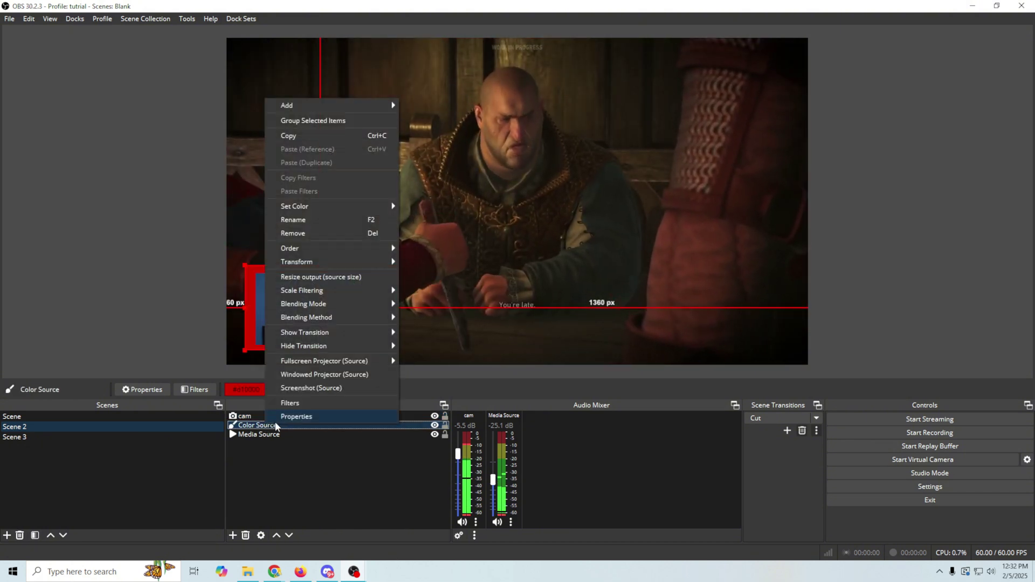
{"action": "mouse_move", "coordinate": [328, 336]}
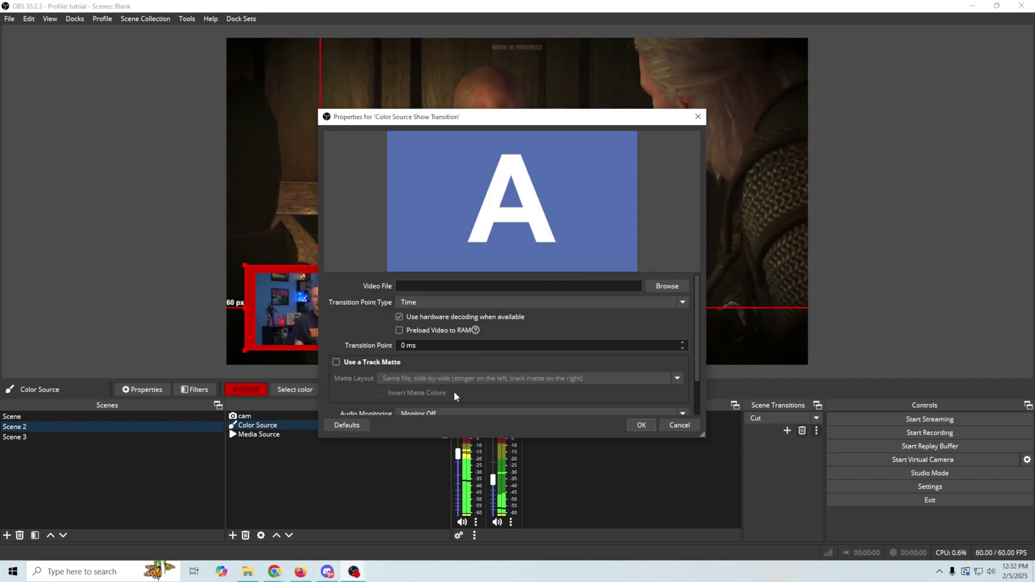
{"action": "left_click", "coordinate": [667, 287]}
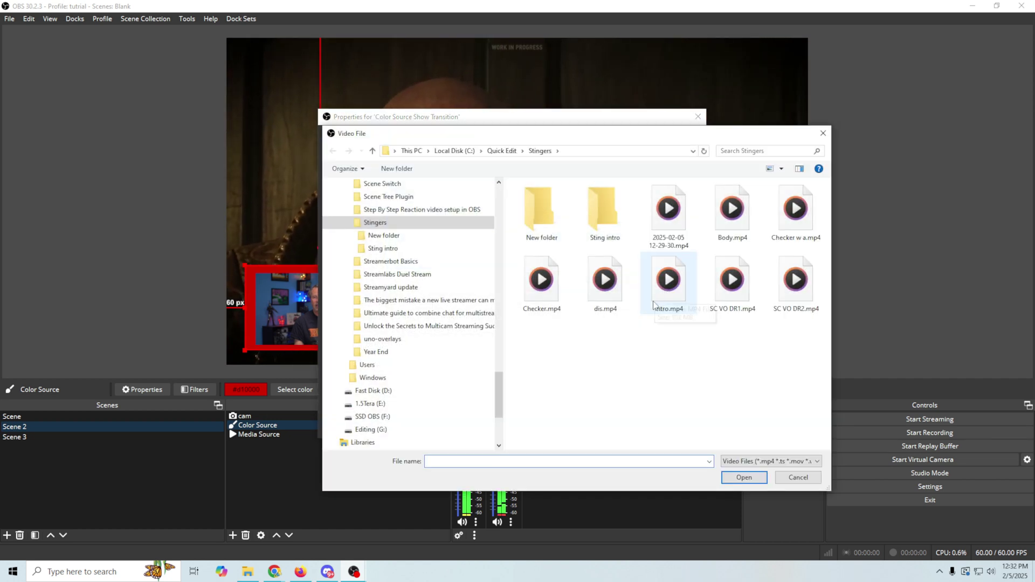
{"action": "left_click", "coordinate": [552, 294]}
{"action": "key", "text": "Return"}
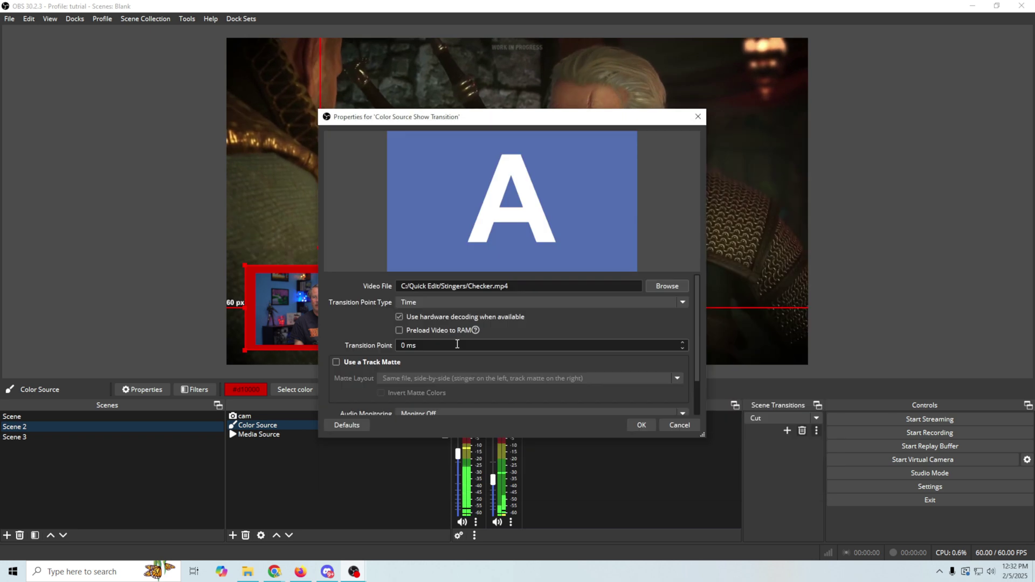
Enable the Color Source stinger's track matte with the Mask only layout, preview the transition, and accept the settings
{"action": "left_click", "coordinate": [398, 362]}
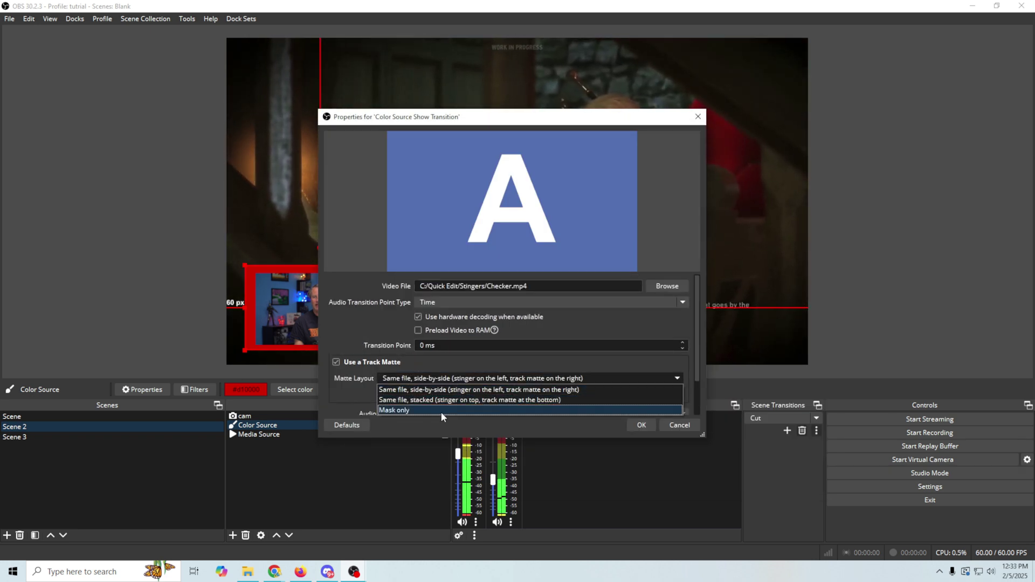
{"action": "left_click", "coordinate": [441, 410]}
{"action": "scroll", "coordinate": [348, 383], "scroll_direction": "down", "scroll_amount": 1}
{"action": "scroll", "coordinate": [350, 396], "scroll_direction": "down", "scroll_amount": 1}
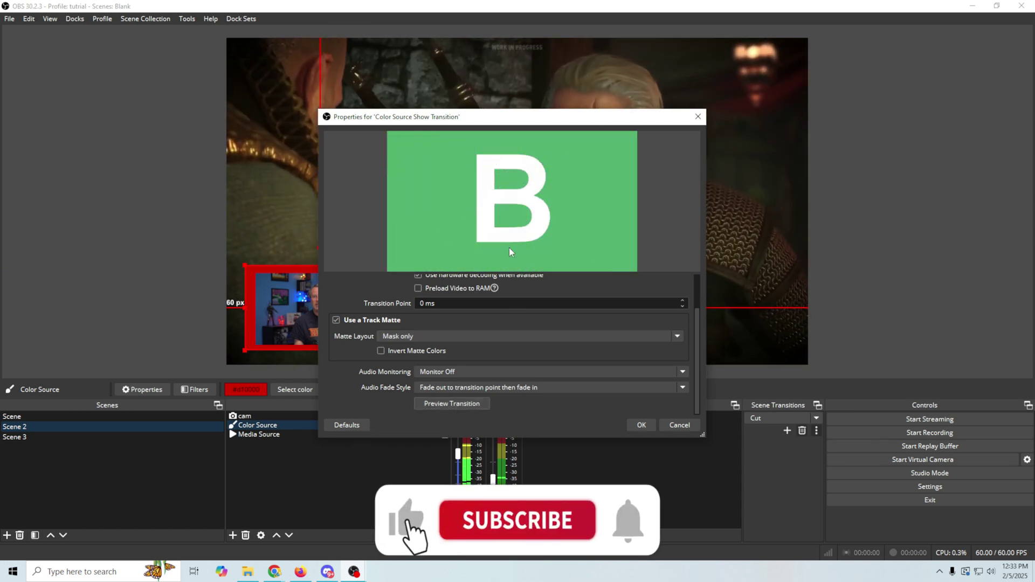
{"action": "left_click", "coordinate": [641, 426]}
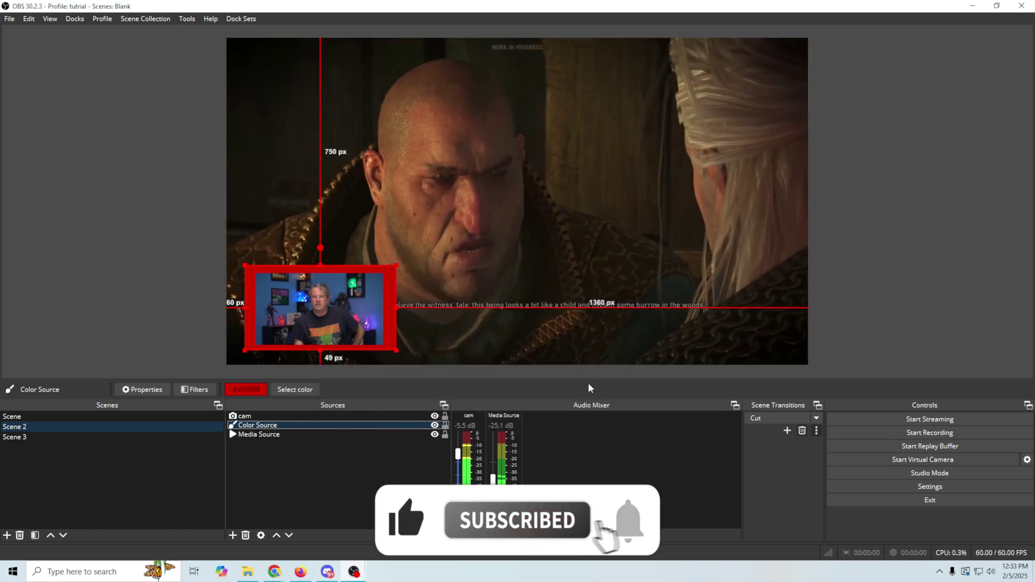
Test the show transitions by switching from Scene to Scene 2 and by hiding and showing the cam source
{"action": "left_click", "coordinate": [113, 415]}
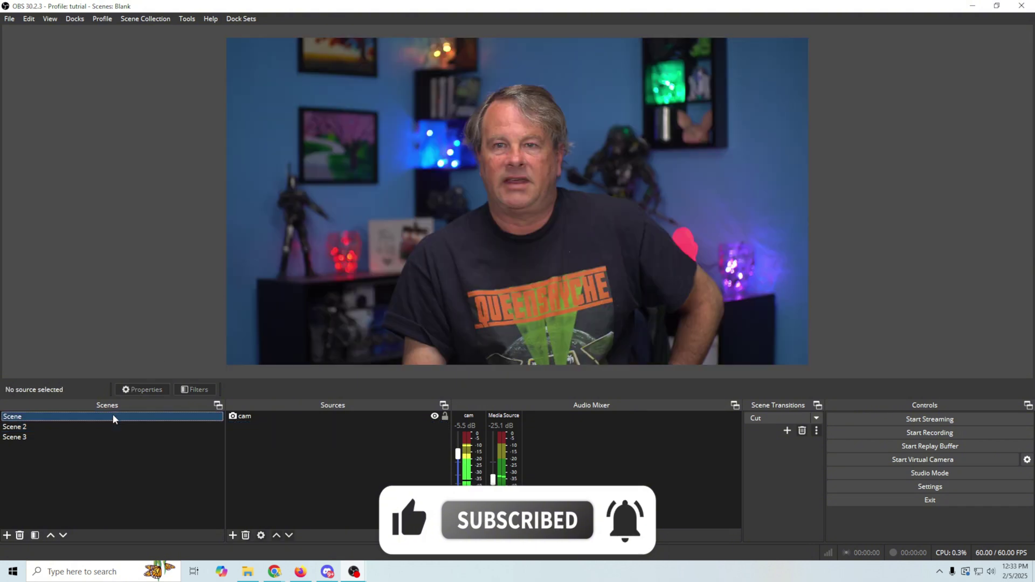
{"action": "left_click", "coordinate": [113, 426]}
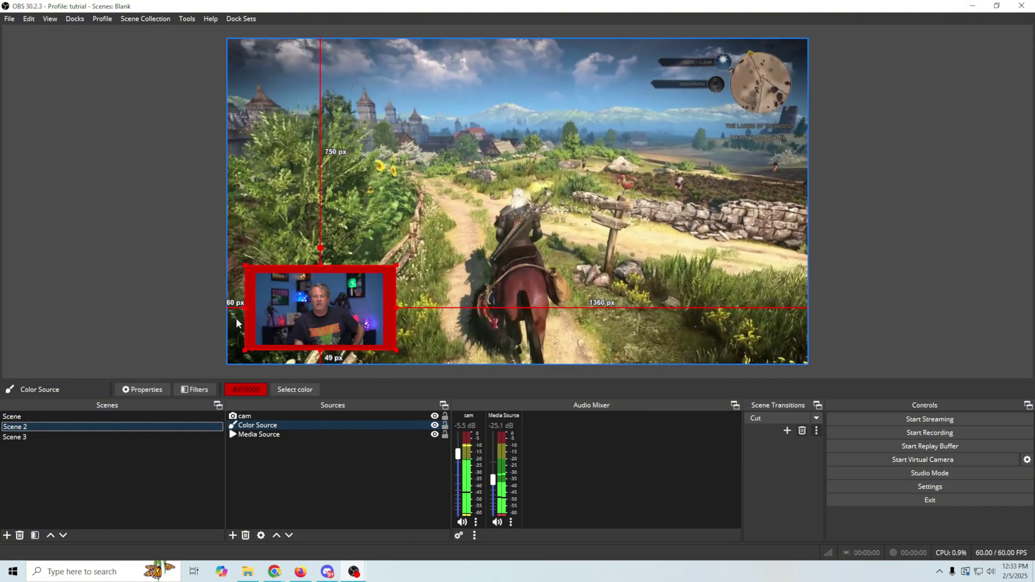
{"action": "left_click", "coordinate": [310, 316]}
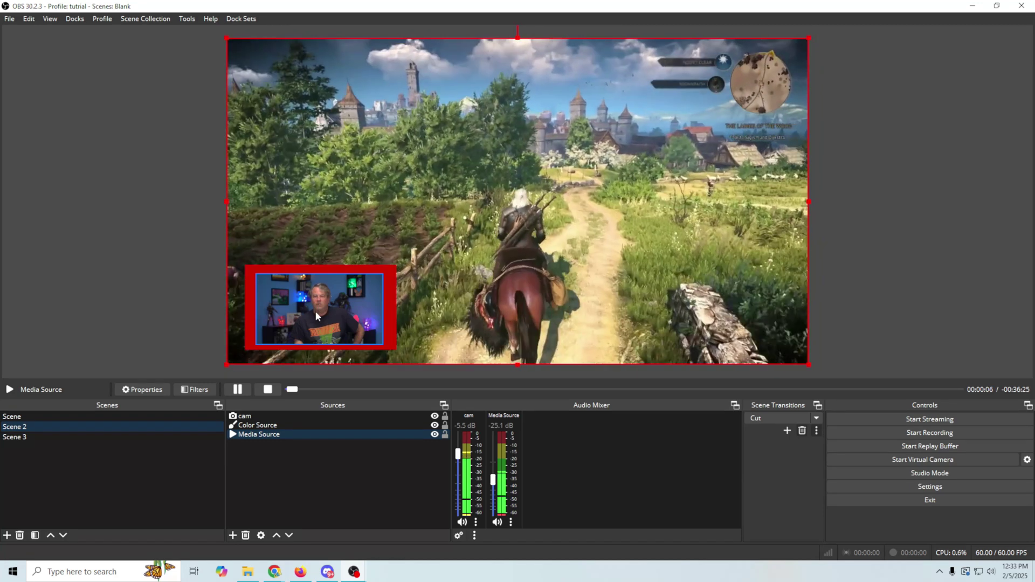
{"action": "left_click", "coordinate": [435, 416]}
{"action": "left_click", "coordinate": [434, 416]}
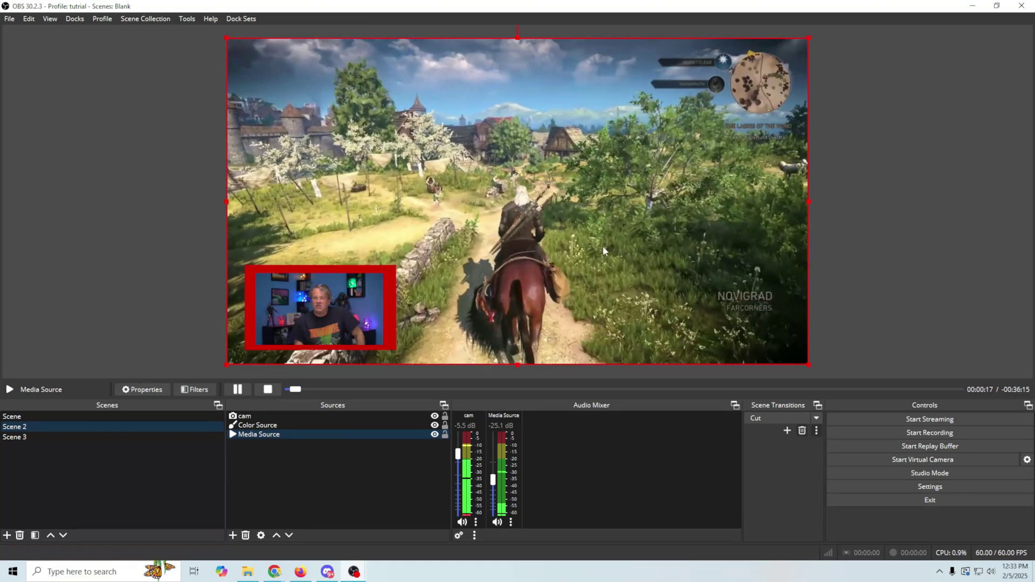
Choose Slide as the show transition of the Media Source in Scene 2
{"action": "left_click_drag", "start_coordinate": [522, 192], "coordinate": [523, 193]}
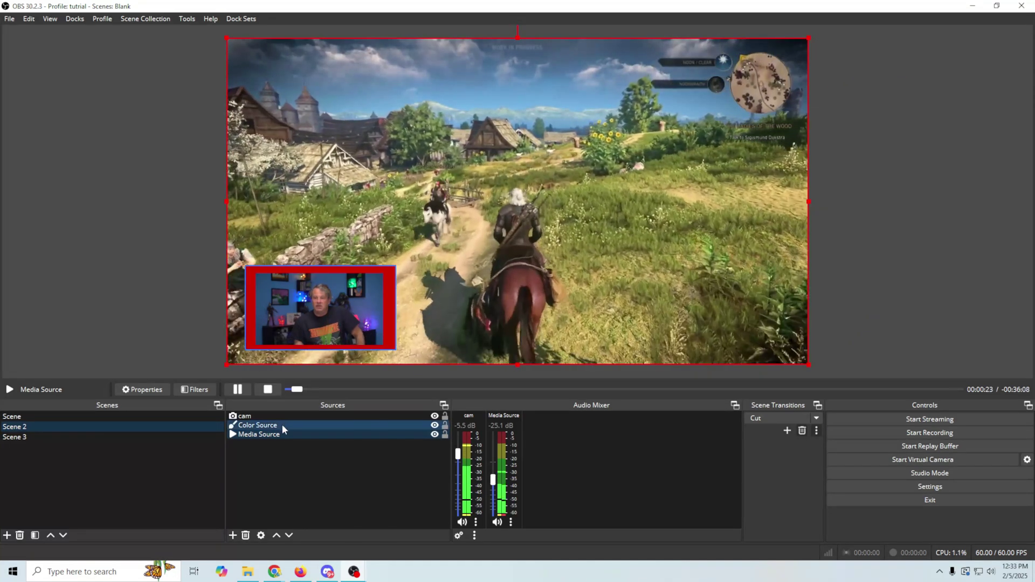
{"action": "right_click", "coordinate": [279, 433]}
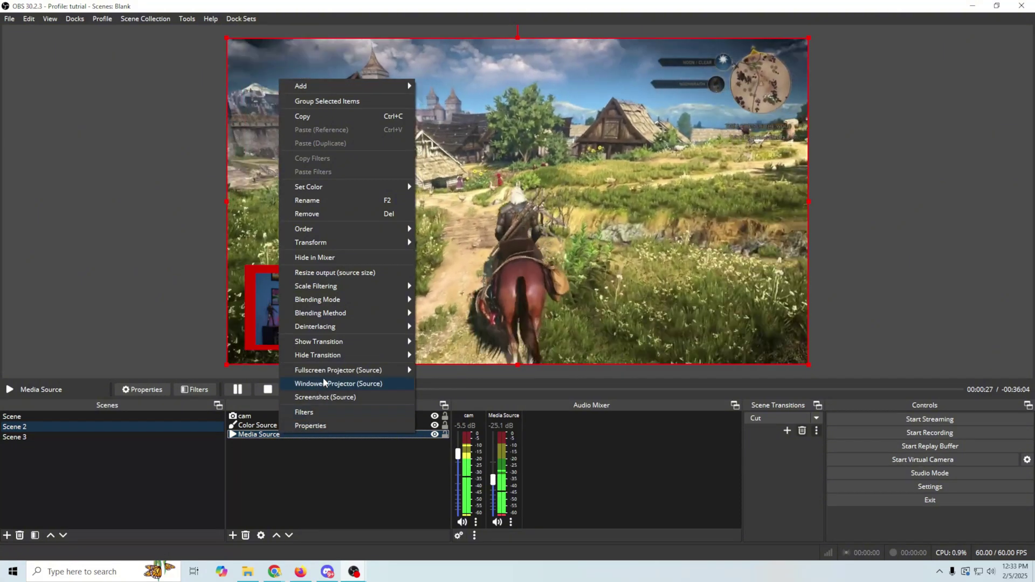
{"action": "mouse_move", "coordinate": [335, 341]}
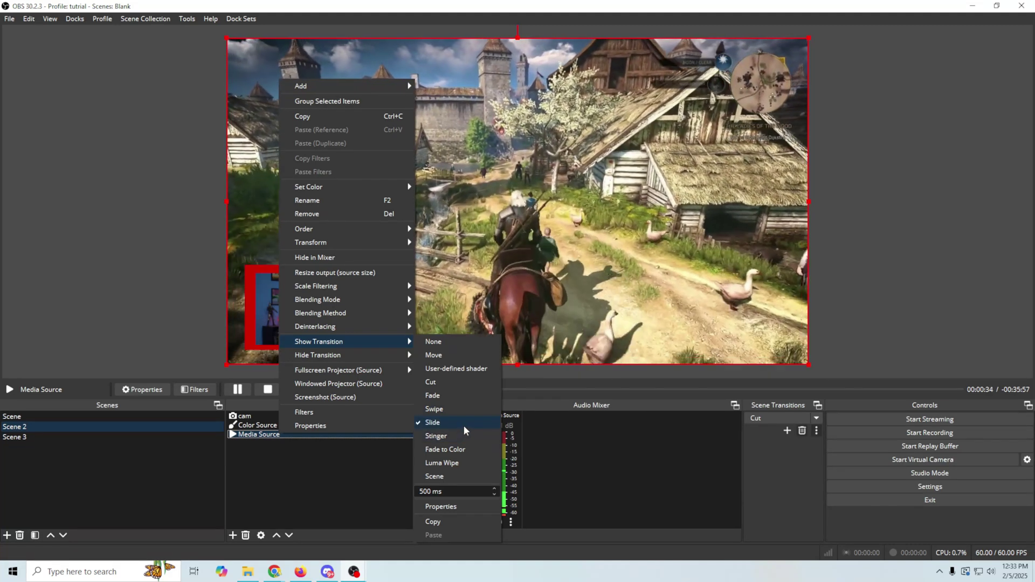
{"action": "left_click", "coordinate": [463, 425]}
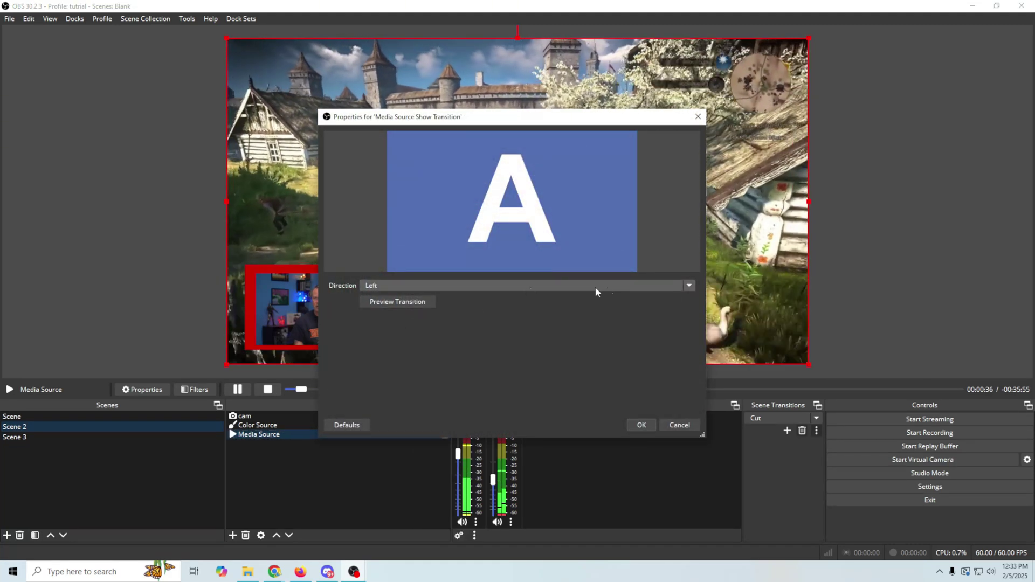
Preview and accept the Media Source's slide transition with direction Left, and test it by hiding and showing the source
{"action": "left_click", "coordinate": [418, 303]}
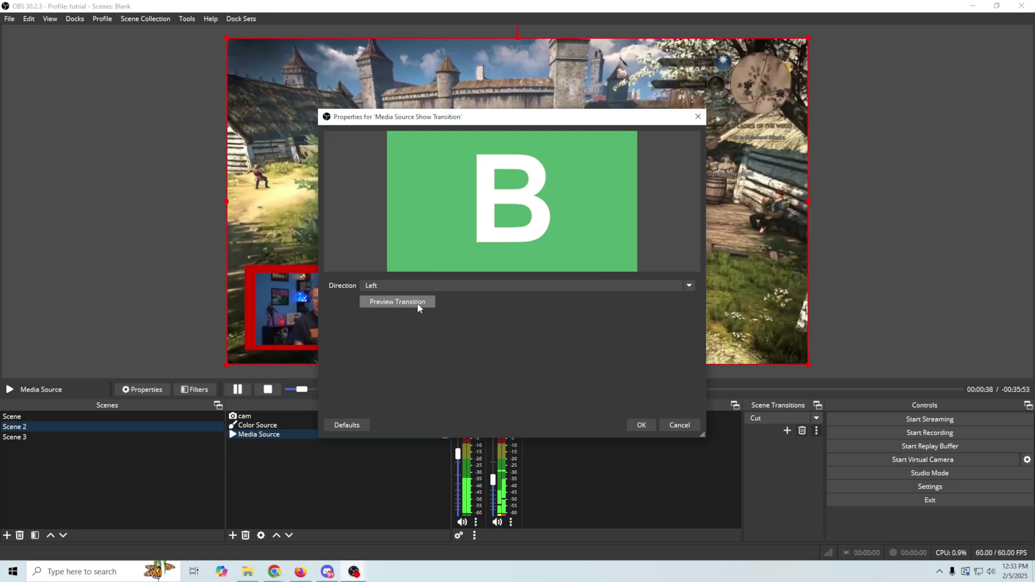
{"action": "left_click", "coordinate": [418, 303]}
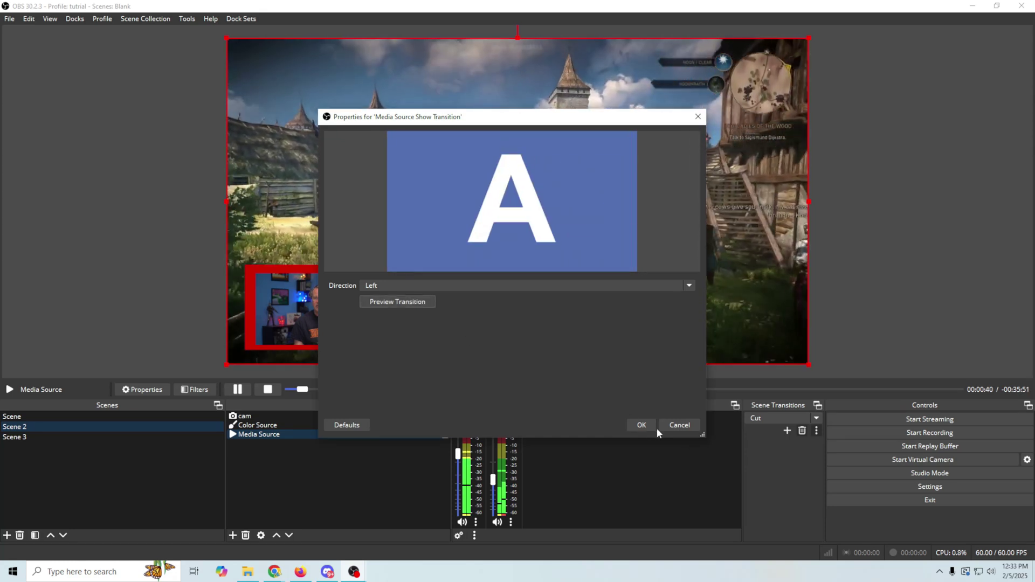
{"action": "left_click", "coordinate": [640, 429]}
{"action": "left_click", "coordinate": [434, 434]}
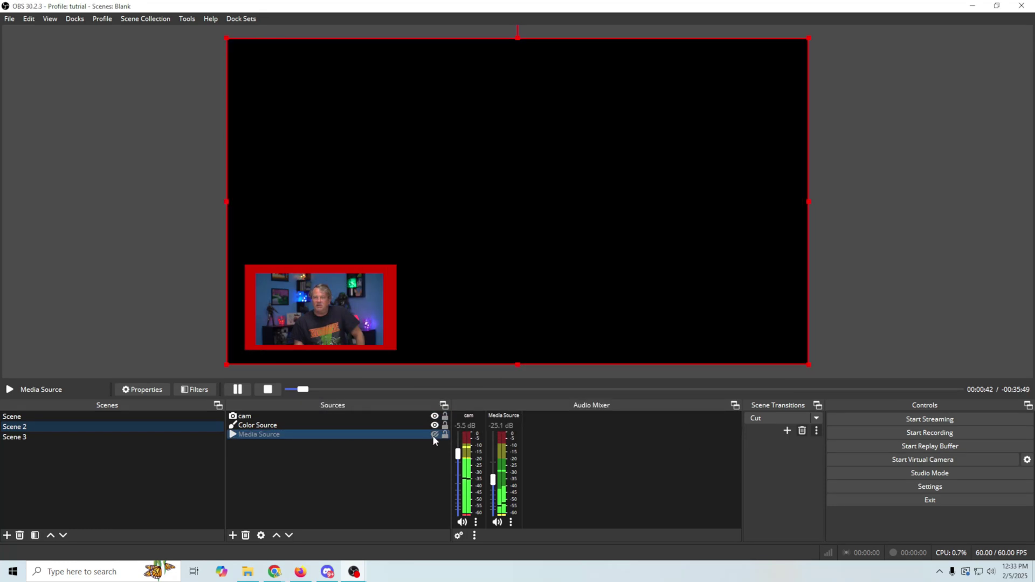
{"action": "left_click", "coordinate": [433, 434]}
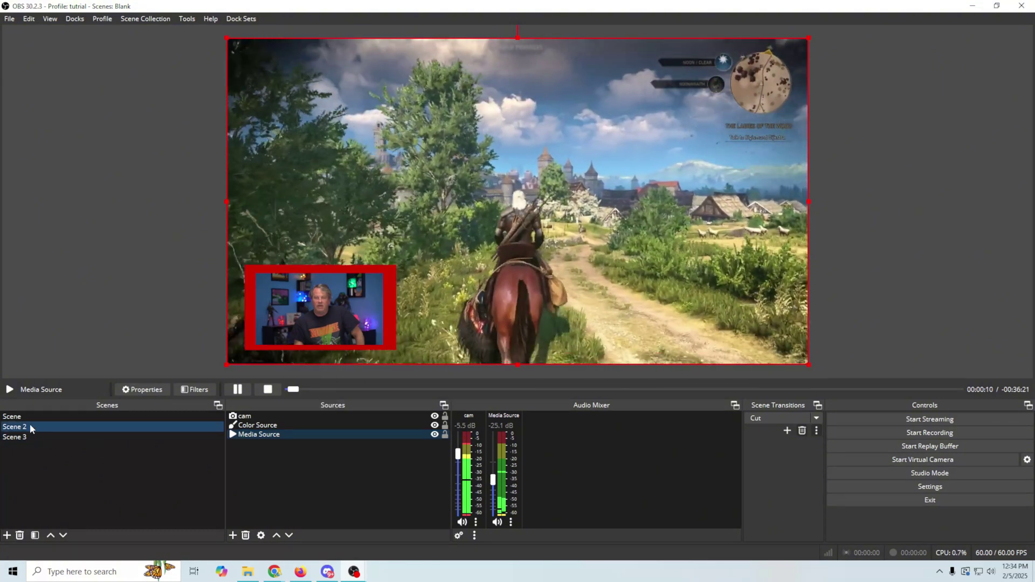
Add a Move Source filter to Scene 2, keeping the default filter name
{"action": "right_click", "coordinate": [28, 427]}
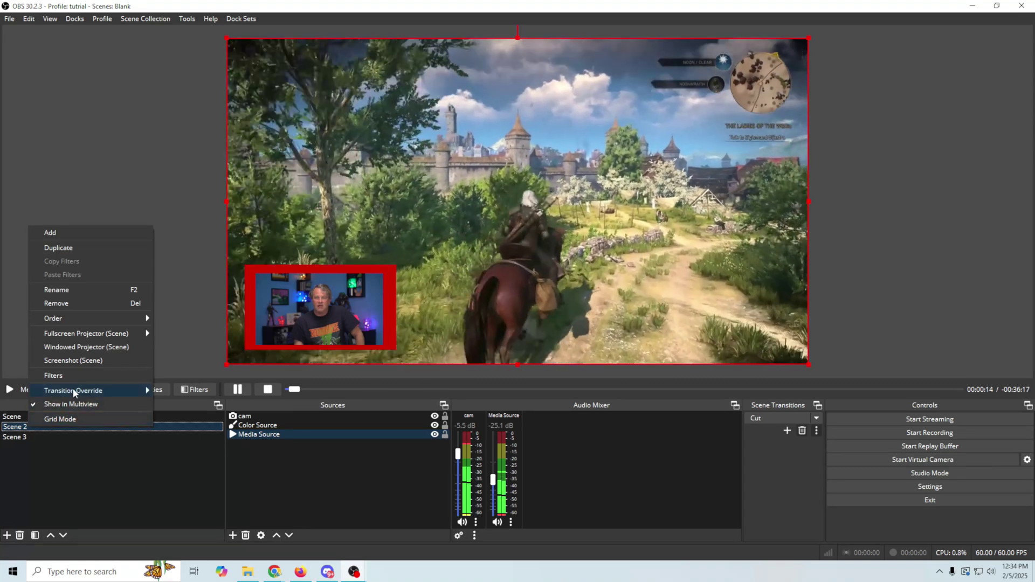
{"action": "left_click", "coordinate": [77, 376]}
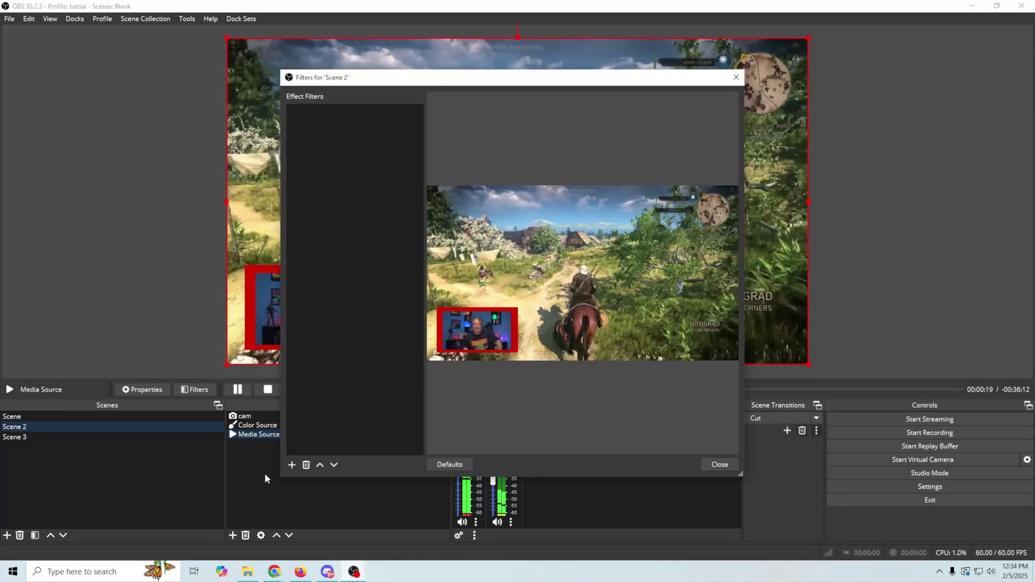
{"action": "left_click", "coordinate": [291, 466]}
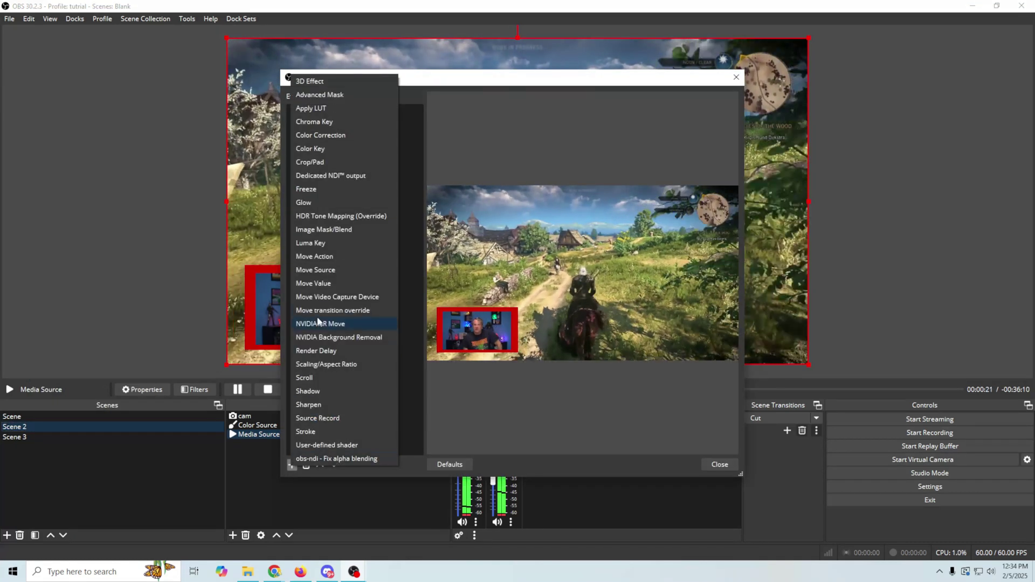
{"action": "left_click", "coordinate": [329, 271]}
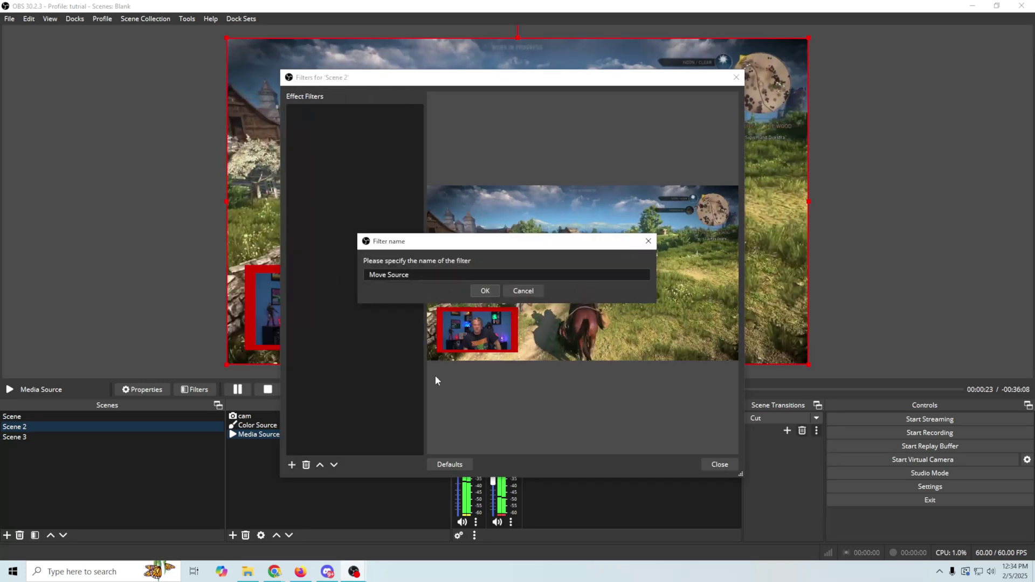
{"action": "left_click", "coordinate": [481, 291]}
Set the Move Source filter's source to cam and its visibility to Show at the start of movement
{"action": "left_click_drag", "start_coordinate": [608, 82], "coordinate": [832, 91]}
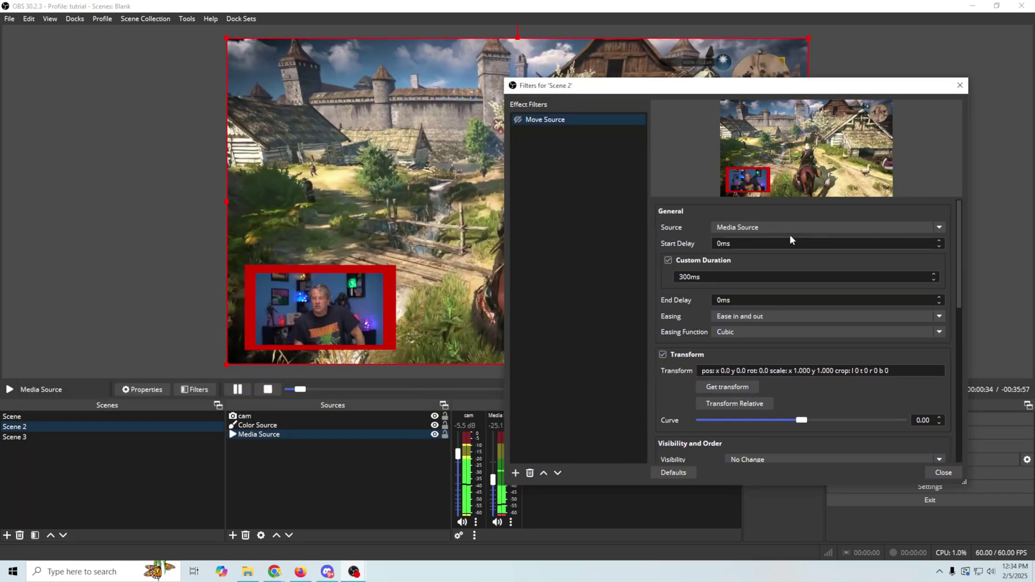
{"action": "left_click", "coordinate": [793, 231]}
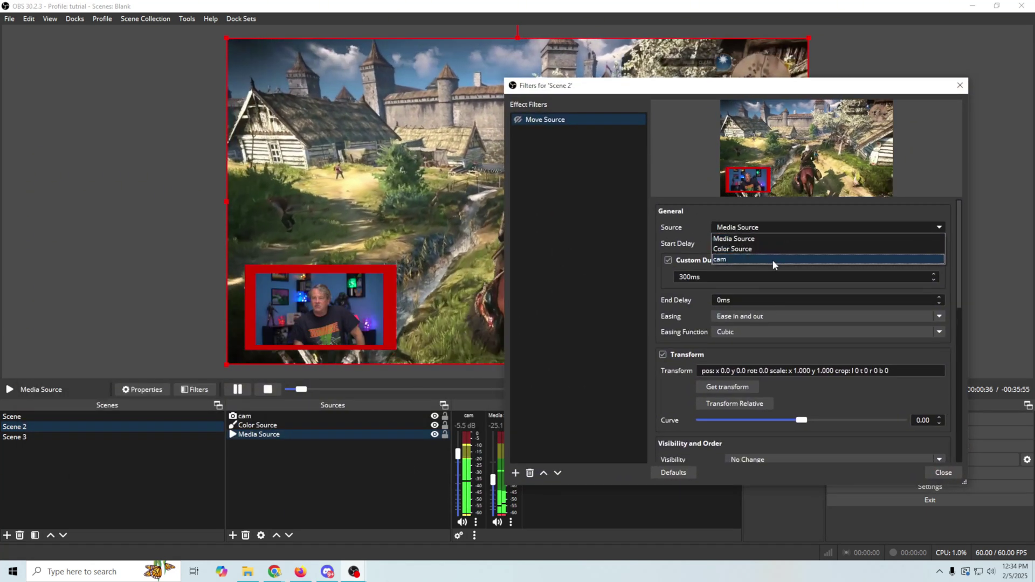
{"action": "left_click", "coordinate": [772, 260]}
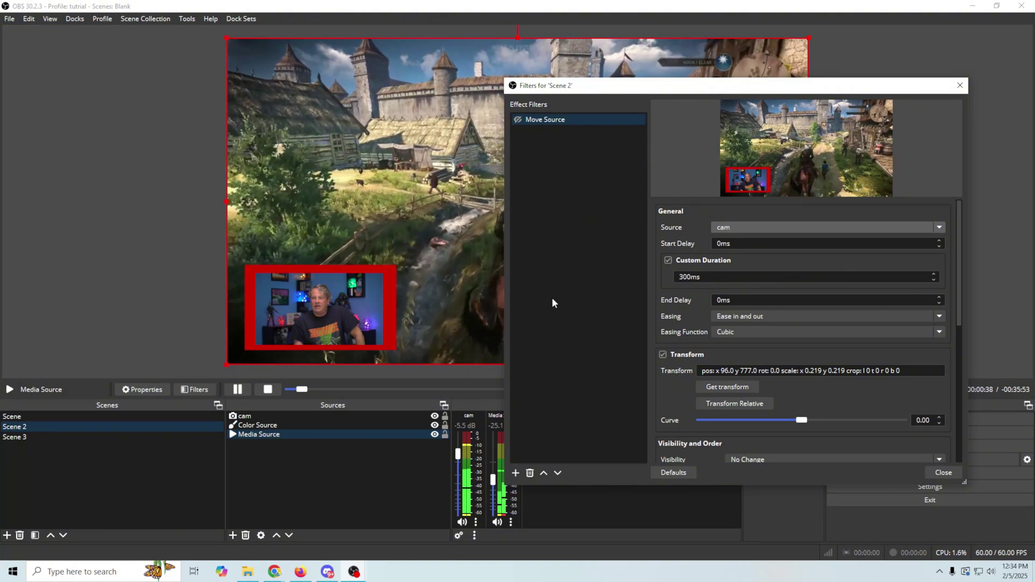
{"action": "scroll", "coordinate": [666, 345], "scroll_direction": "down", "scroll_amount": 1}
{"action": "scroll", "coordinate": [668, 355], "scroll_direction": "down", "scroll_amount": 1}
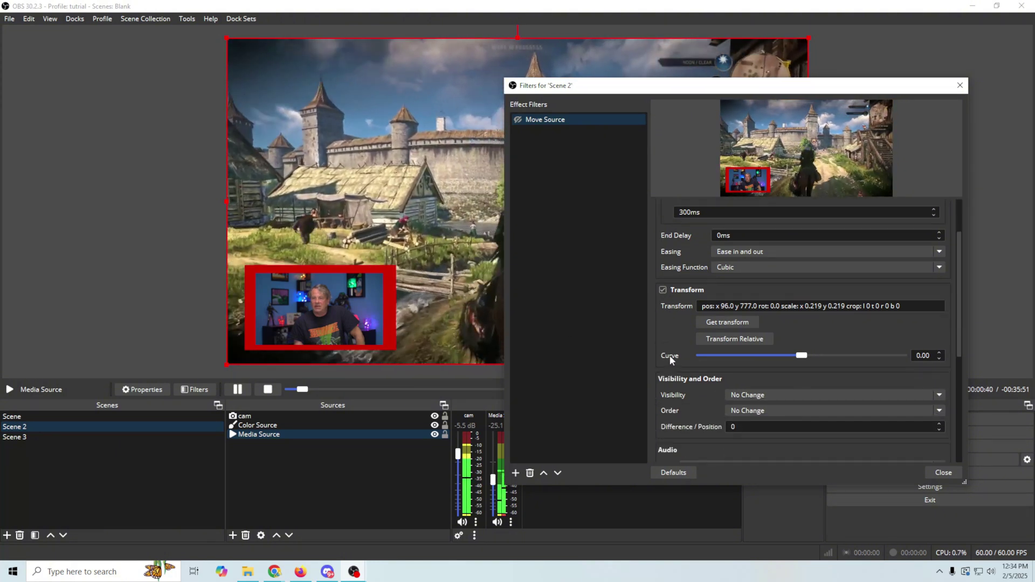
{"action": "scroll", "coordinate": [781, 336], "scroll_direction": "down", "scroll_amount": 2}
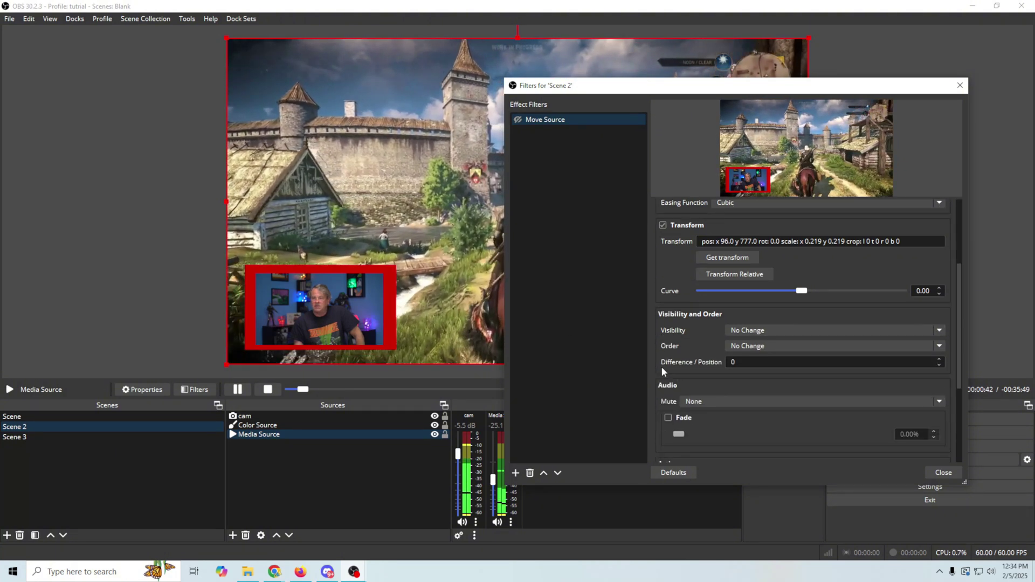
{"action": "left_click", "coordinate": [777, 330]}
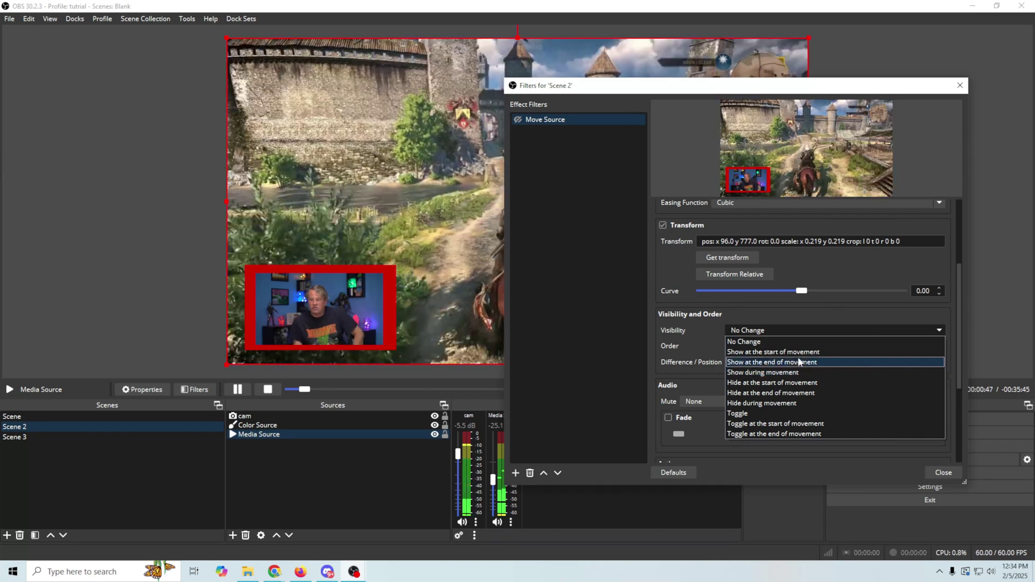
{"action": "left_click", "coordinate": [798, 352]}
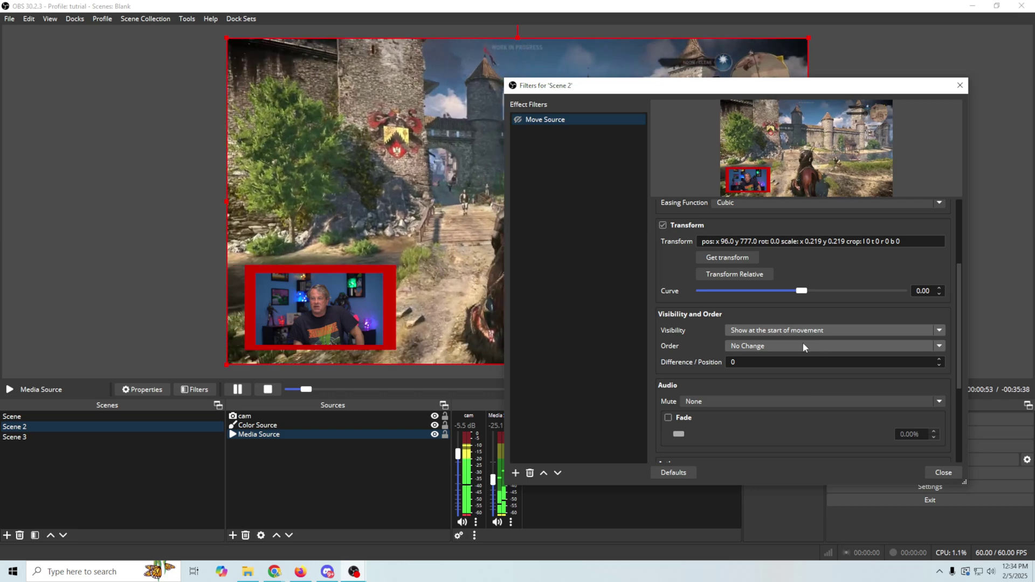
Set the Move Source filter's start trigger to Activate and close Scene 2's filters
{"action": "scroll", "coordinate": [740, 434], "scroll_direction": "down", "scroll_amount": 1}
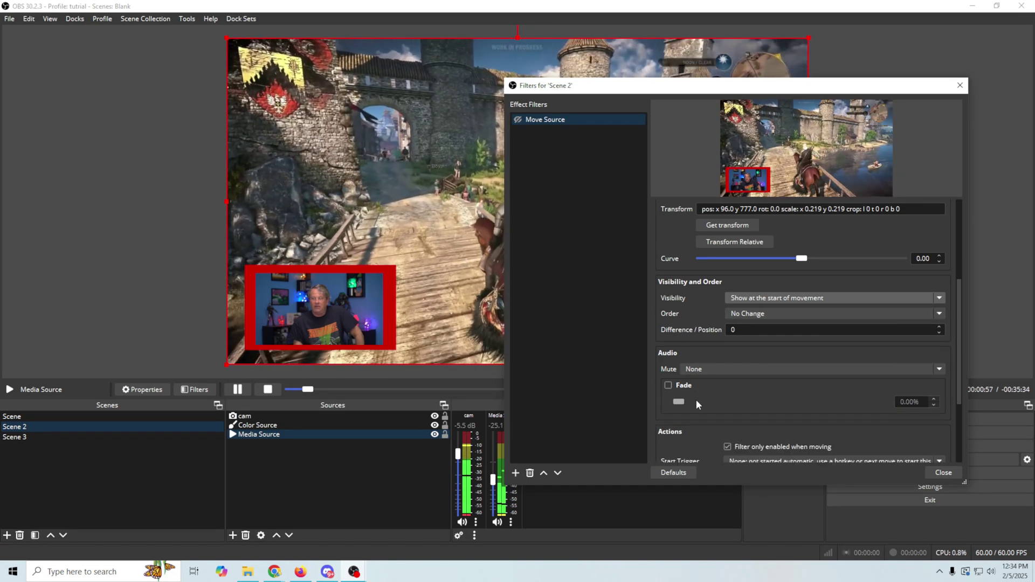
{"action": "scroll", "coordinate": [745, 408], "scroll_direction": "down", "scroll_amount": 2}
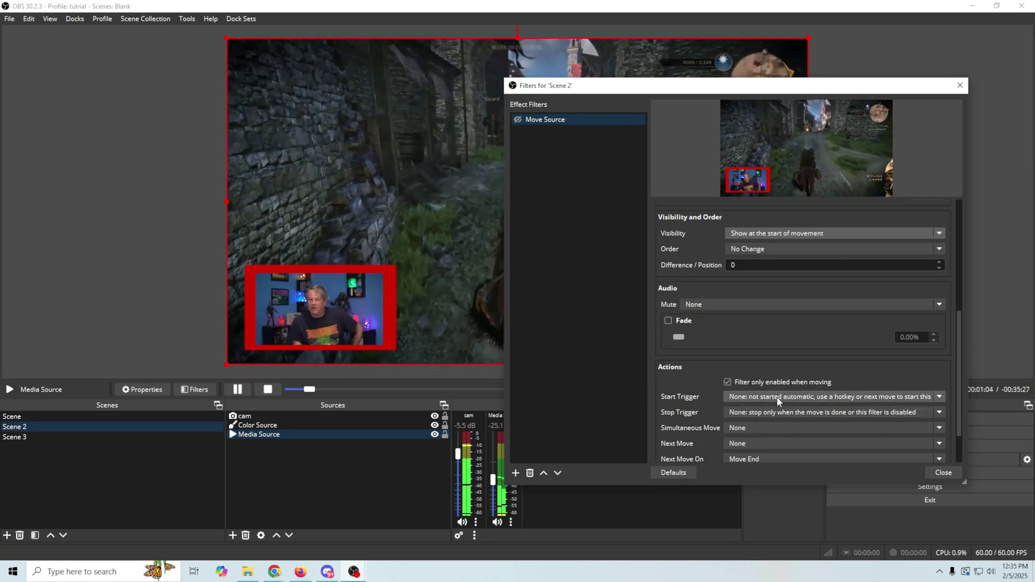
{"action": "left_click", "coordinate": [777, 399]}
{"action": "left_click", "coordinate": [772, 420]}
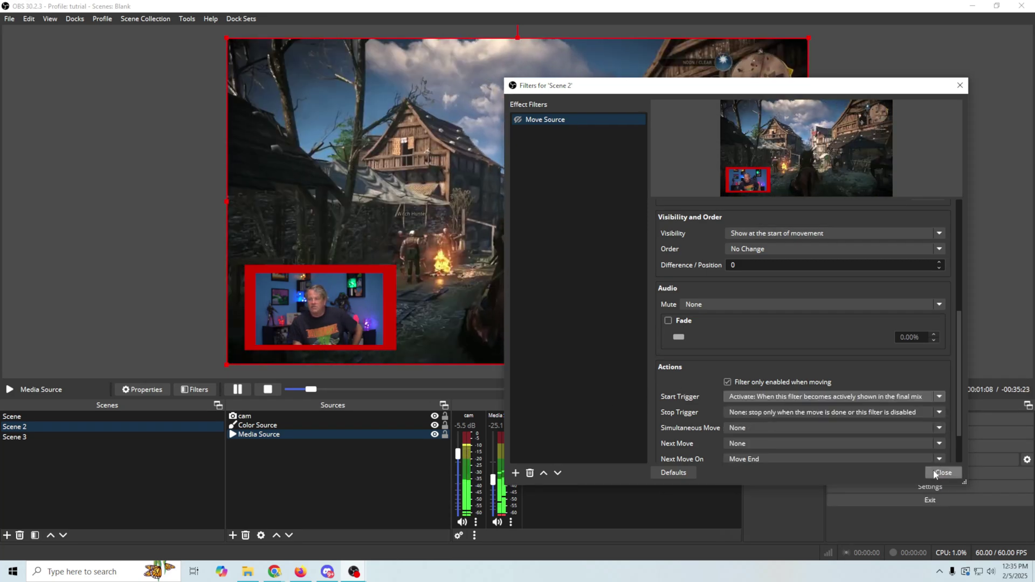
{"action": "left_click", "coordinate": [937, 473]}
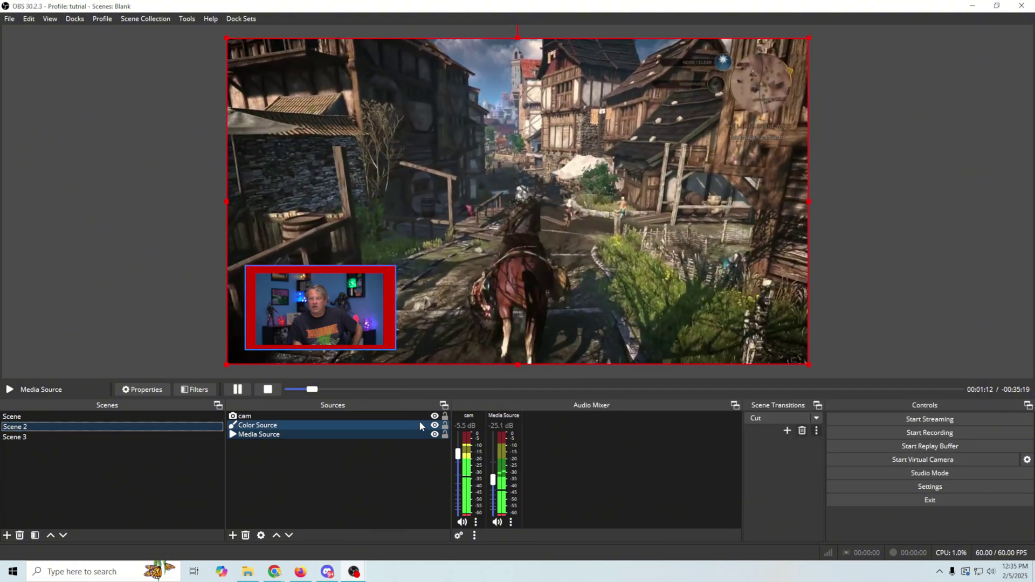
Test the cam's move filter by switching between Scene and Scene 2 twice
{"action": "left_click", "coordinate": [87, 418]}
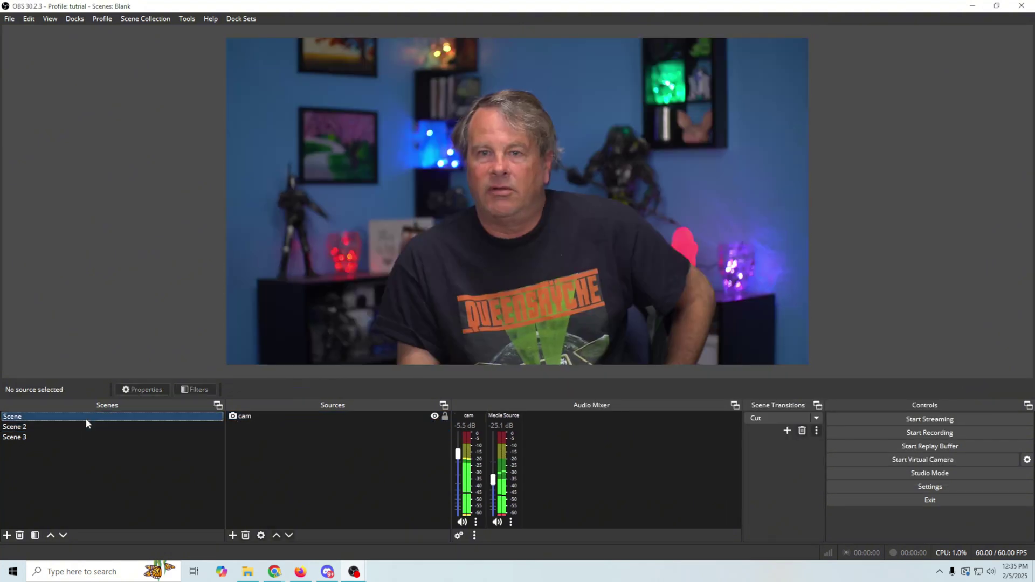
{"action": "left_click", "coordinate": [83, 426]}
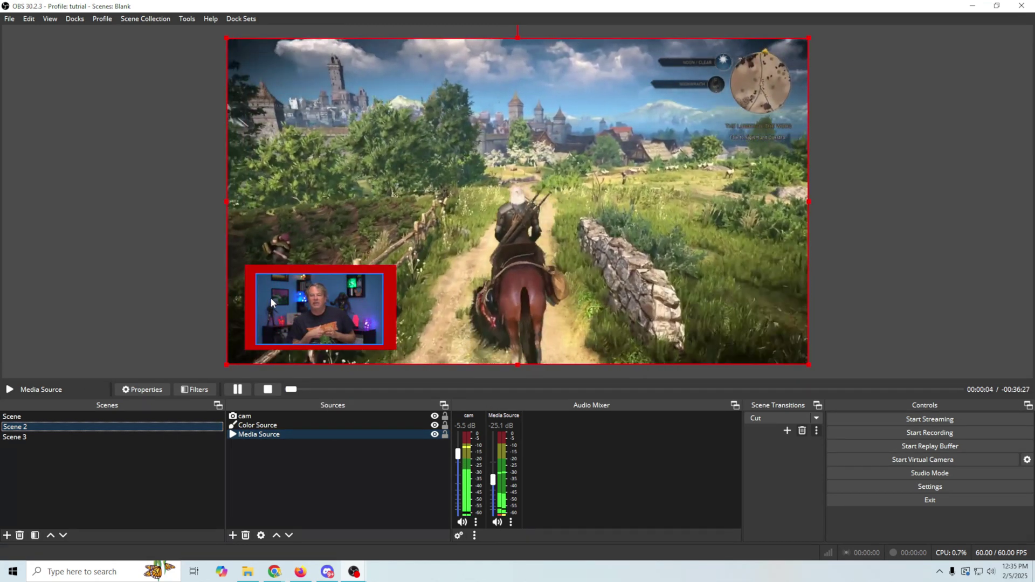
{"action": "left_click", "coordinate": [166, 416]}
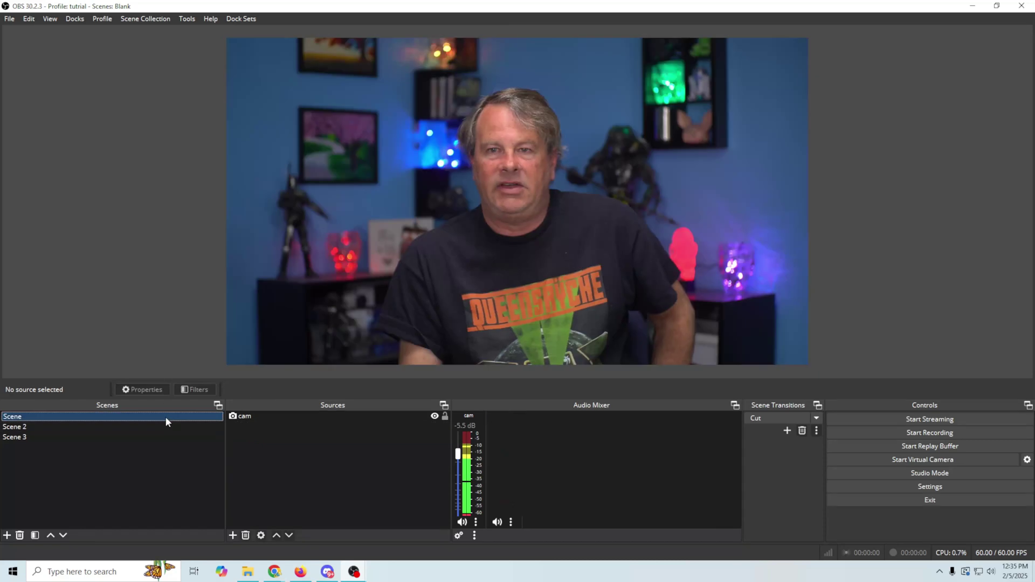
{"action": "left_click", "coordinate": [153, 426]}
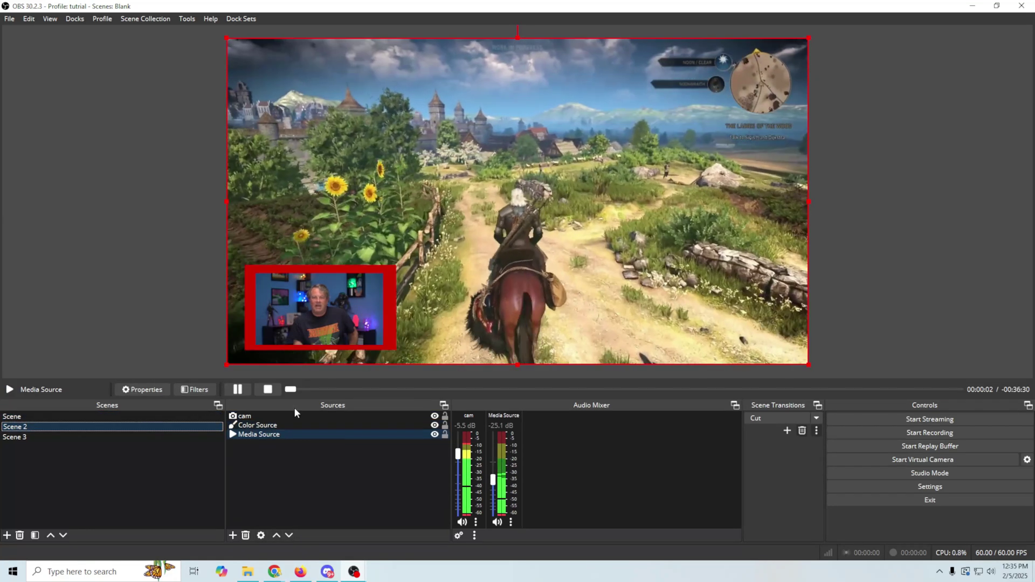
Duplicate Scene 2's Move Source filter and set the copy's visibility to Hide at the start of movement
{"action": "right_click", "coordinate": [31, 426]}
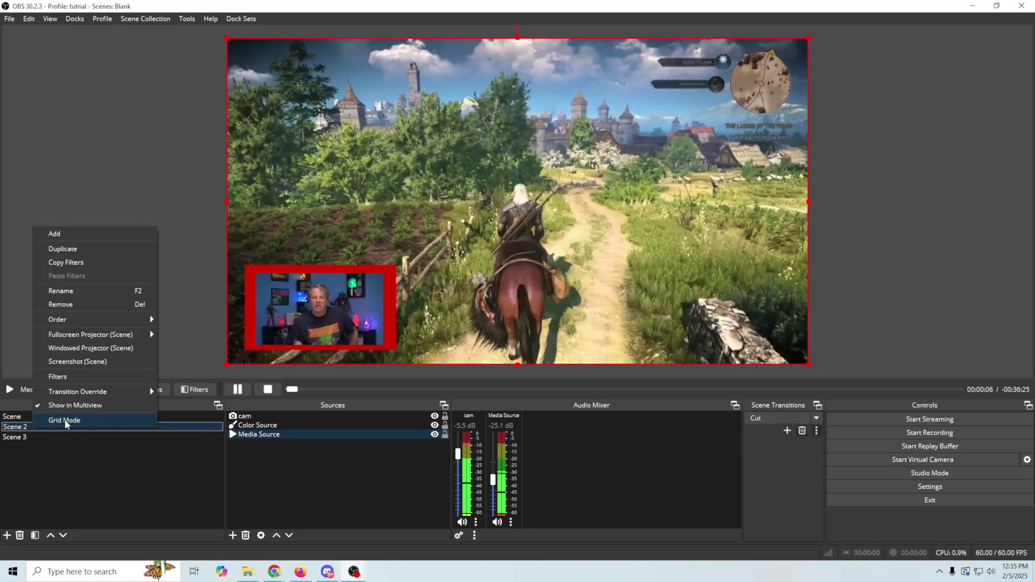
{"action": "left_click", "coordinate": [85, 373]}
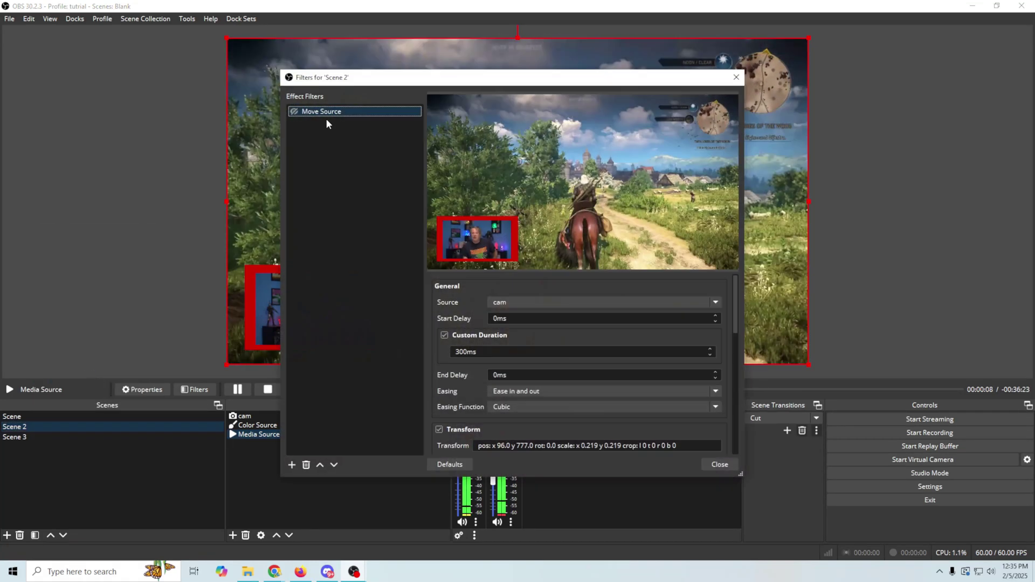
{"action": "right_click", "coordinate": [331, 117]}
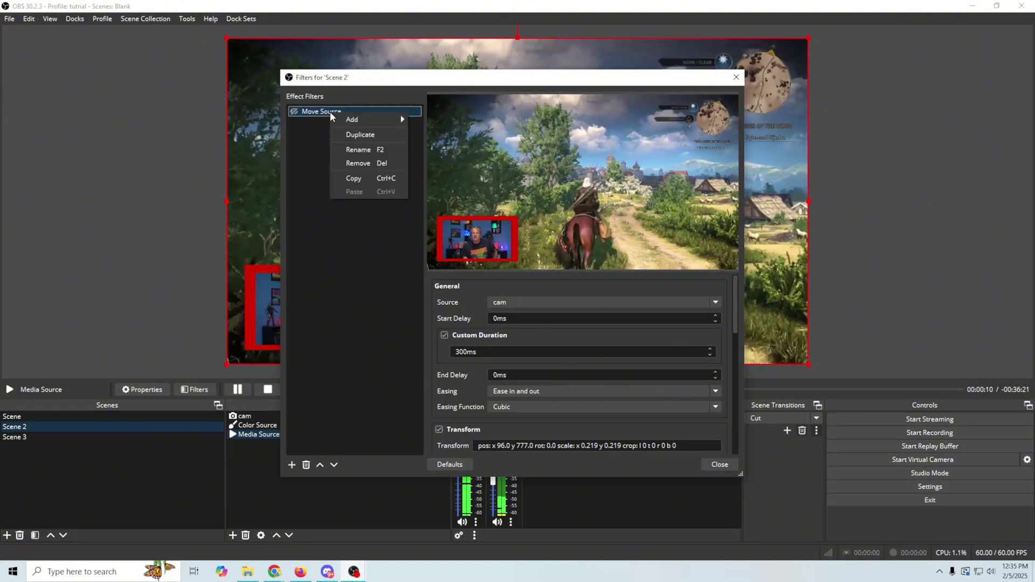
{"action": "left_click", "coordinate": [360, 134]}
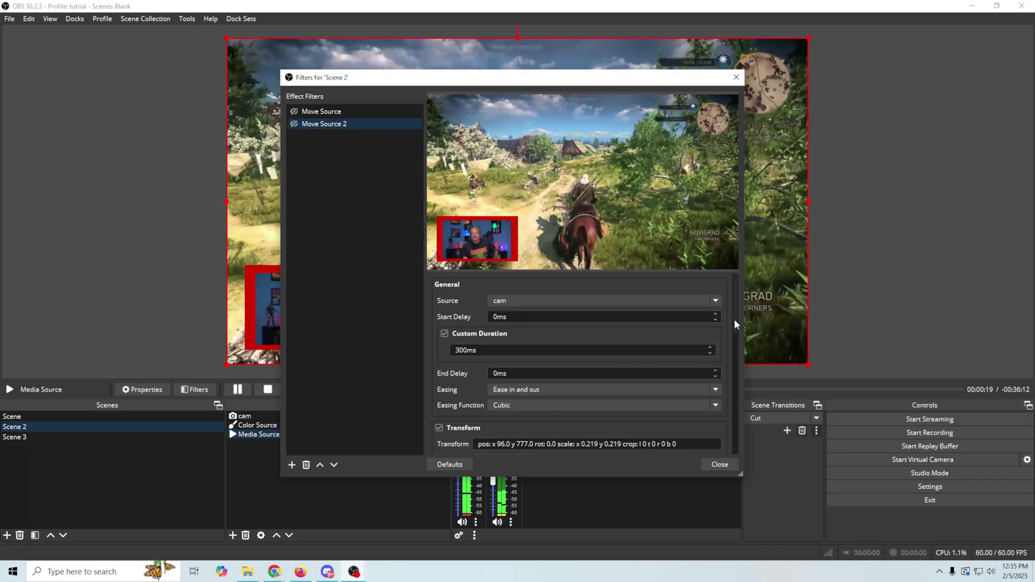
{"action": "left_click_drag", "start_coordinate": [734, 319], "coordinate": [726, 376]}
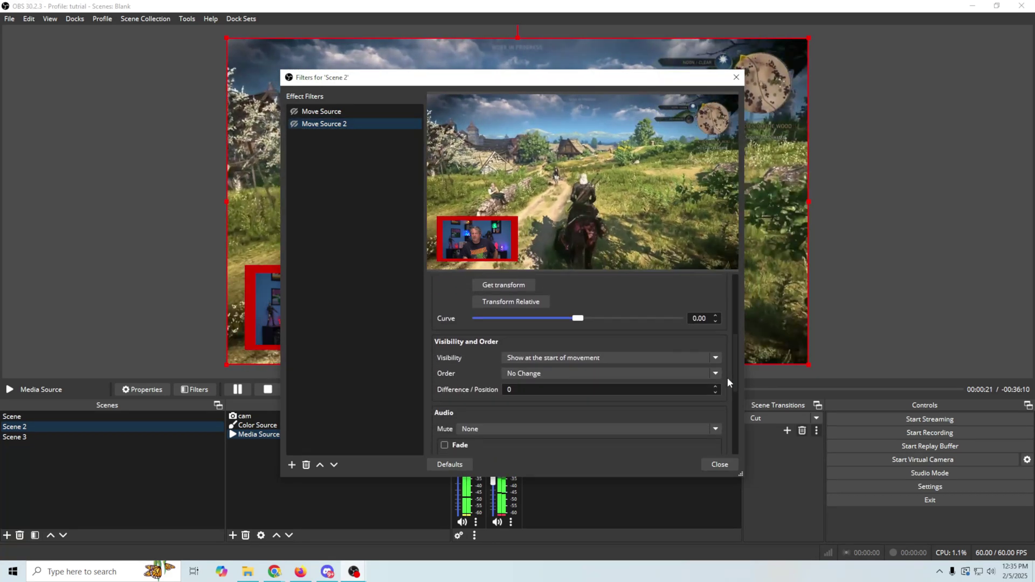
{"action": "left_click", "coordinate": [549, 347]}
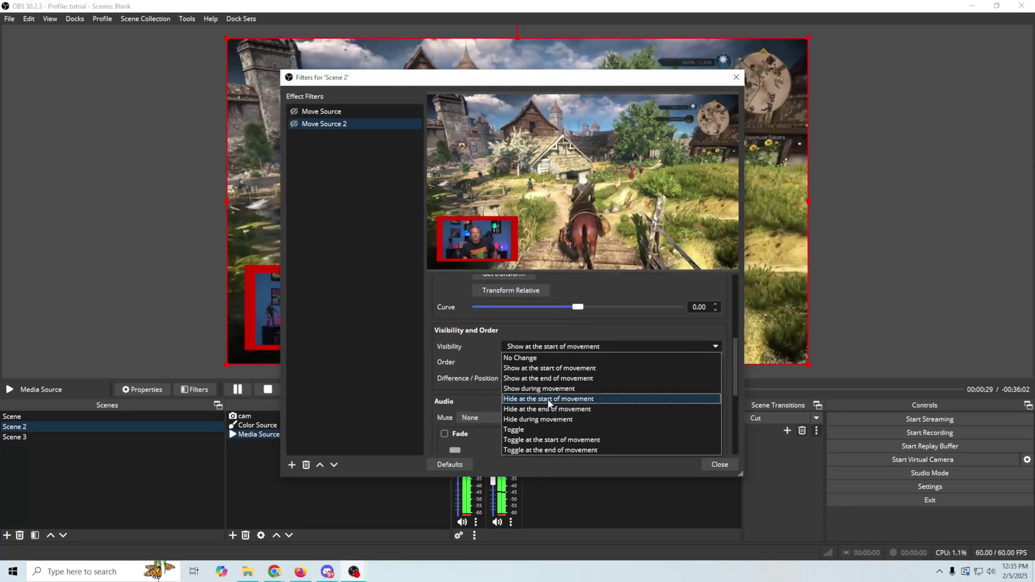
{"action": "left_click", "coordinate": [549, 400]}
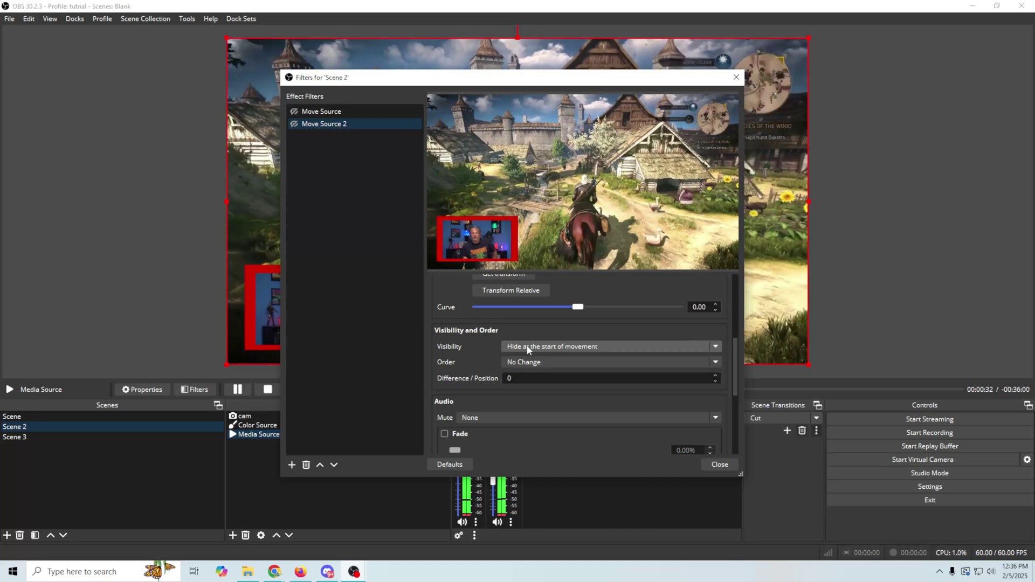
Set the Move Source 2 filter's start trigger to Deactivate, and test it by switching to Scene and back to Scene 2
{"action": "left_click_drag", "start_coordinate": [735, 366], "coordinate": [724, 415]}
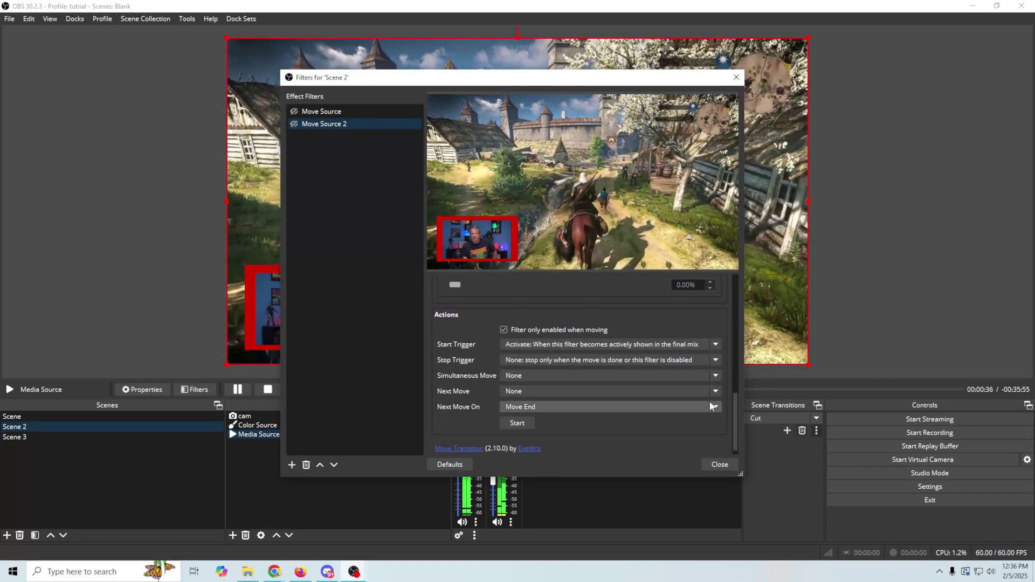
{"action": "left_click", "coordinate": [715, 344]}
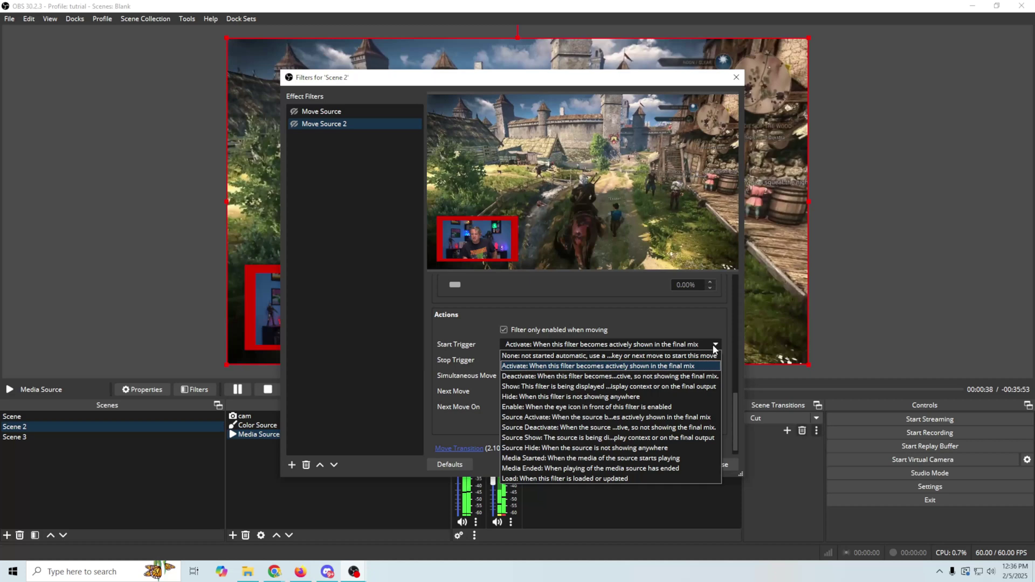
{"action": "left_click", "coordinate": [593, 353]}
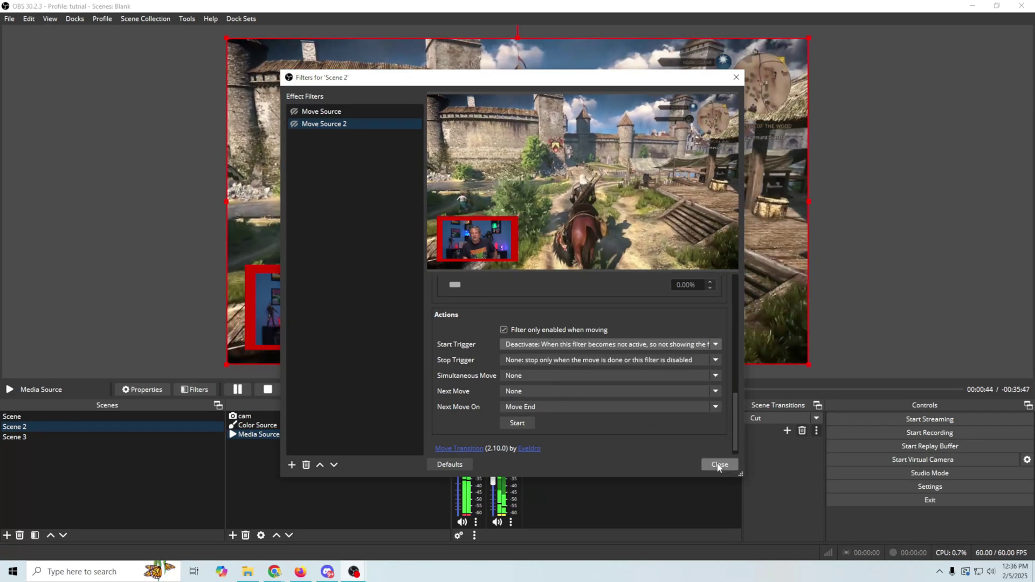
{"action": "left_click", "coordinate": [719, 466]}
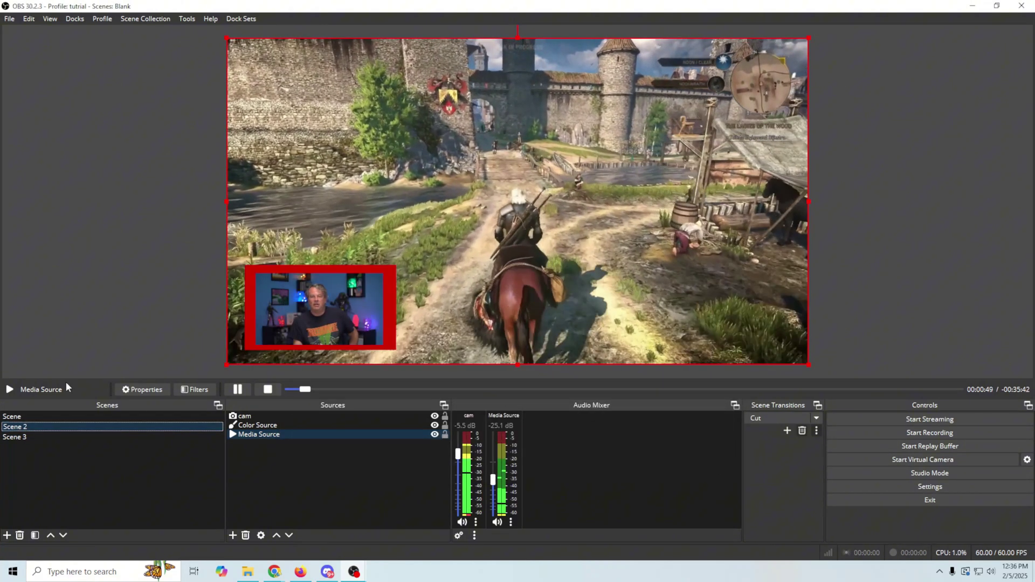
{"action": "left_click", "coordinate": [59, 416]}
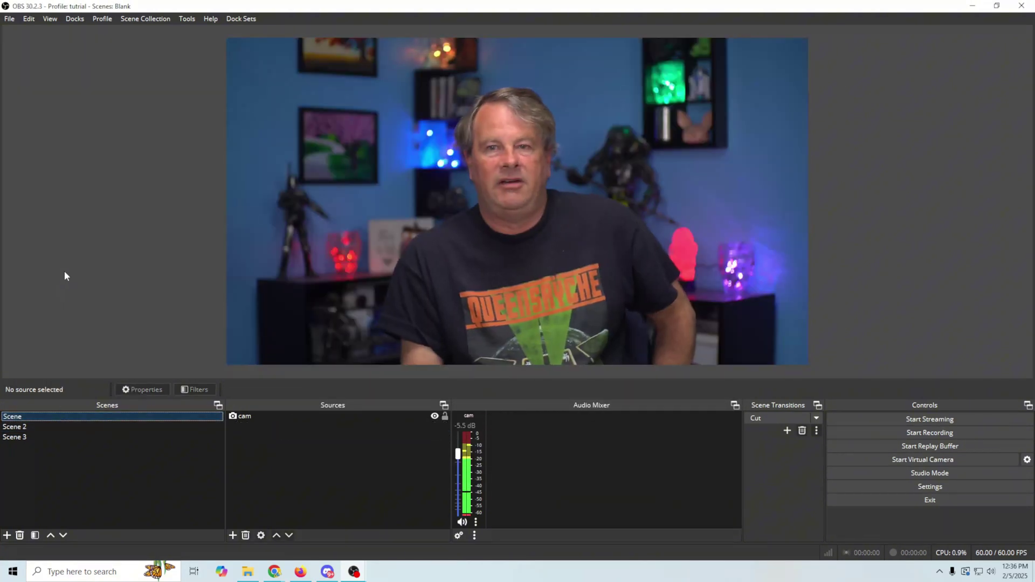
{"action": "left_click", "coordinate": [25, 428]}
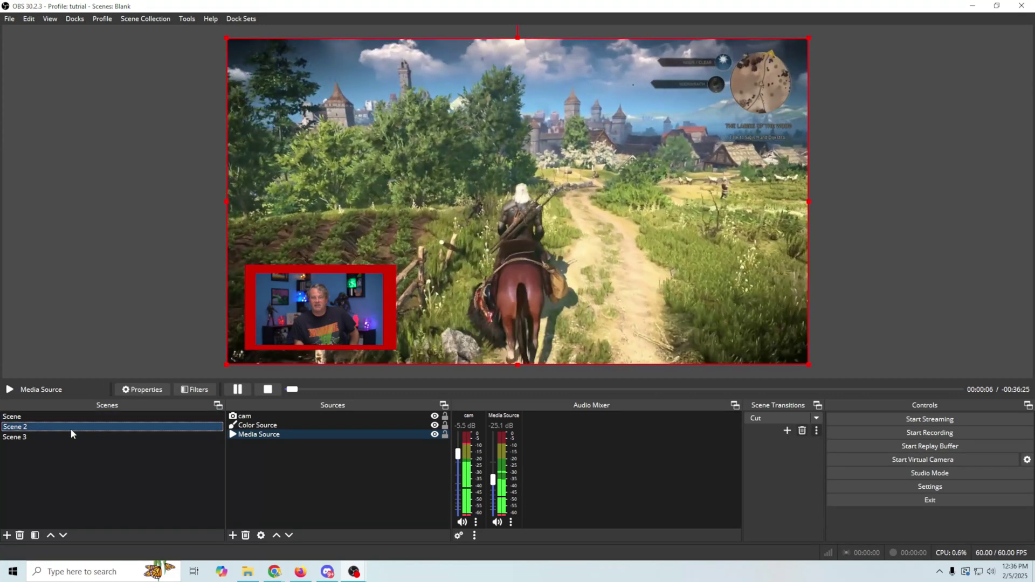
Duplicate Scene 2's original Move Source filter and set the copy's source to Color Source
{"action": "right_click", "coordinate": [70, 429]}
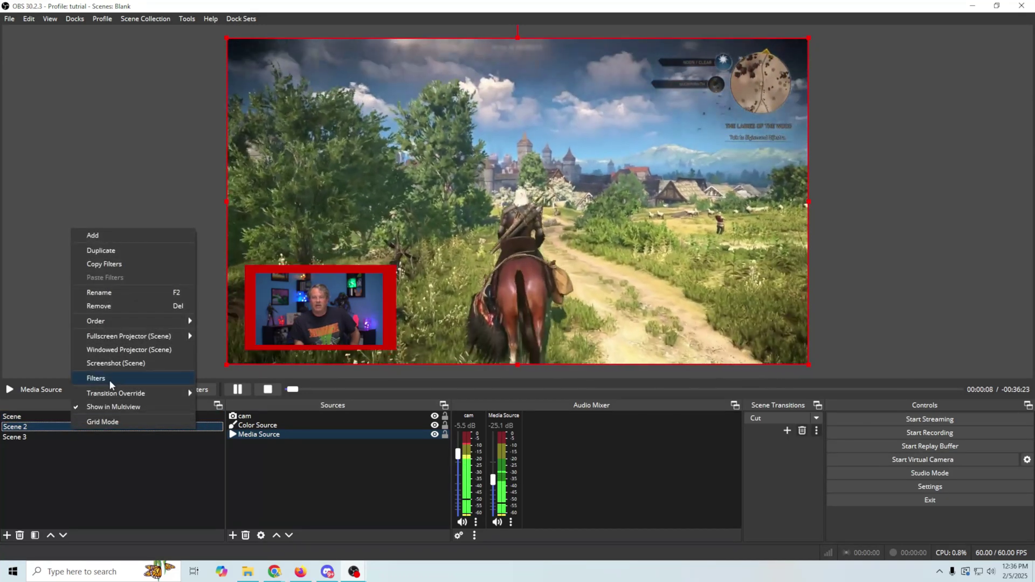
{"action": "left_click", "coordinate": [111, 379]}
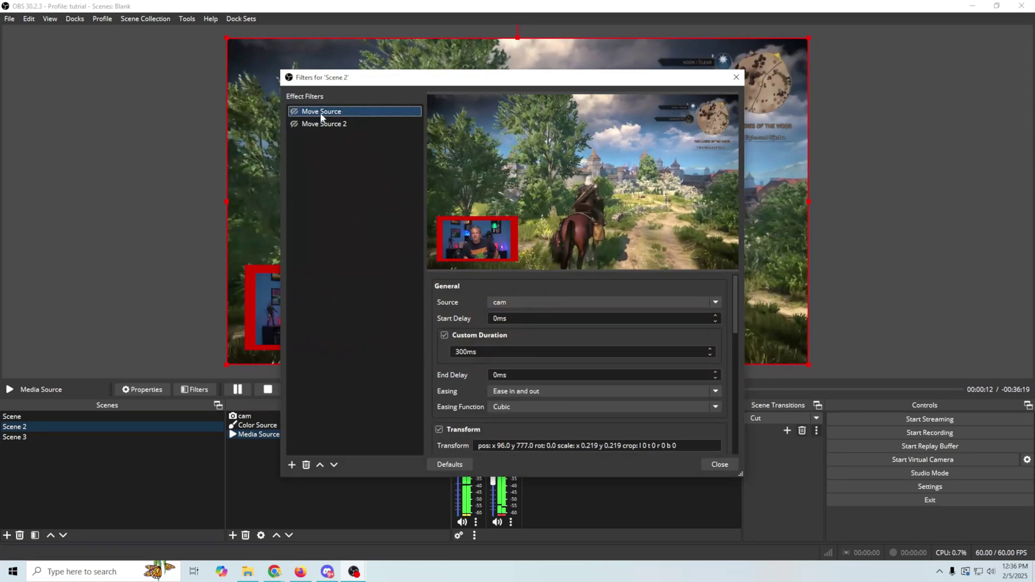
{"action": "right_click", "coordinate": [320, 113]}
{"action": "left_click", "coordinate": [351, 134]}
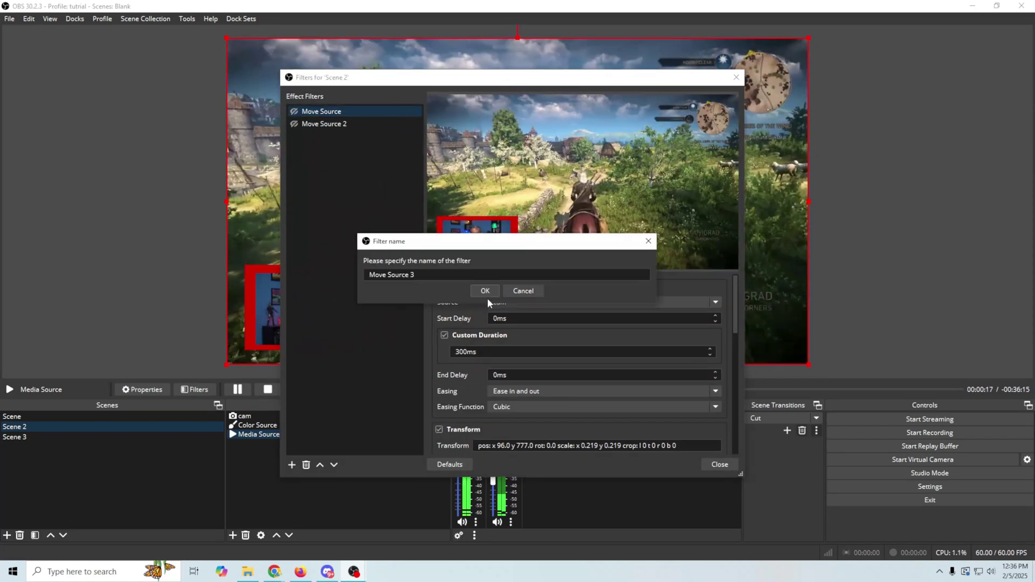
{"action": "left_click", "coordinate": [486, 291]}
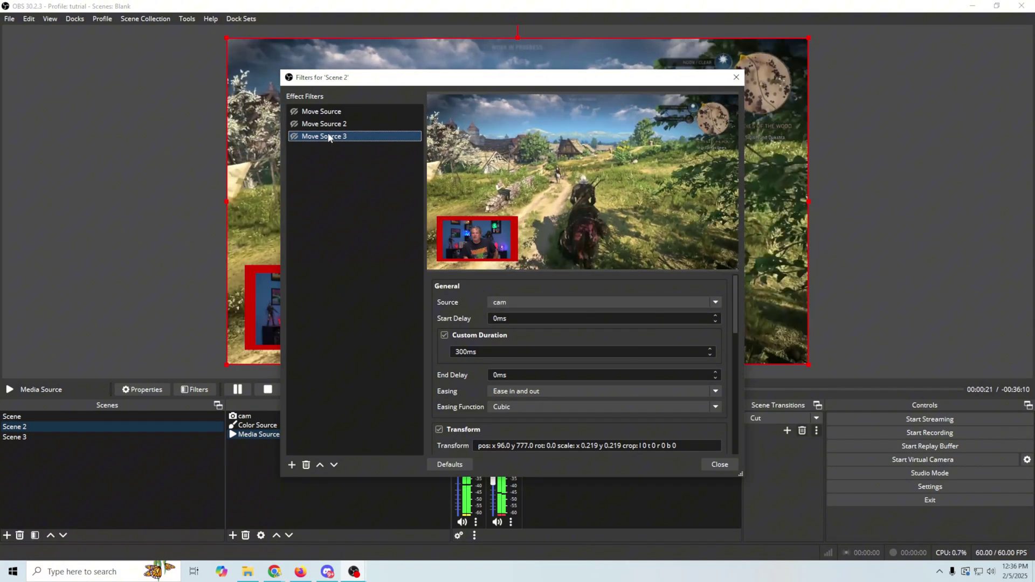
{"action": "left_click", "coordinate": [711, 302]}
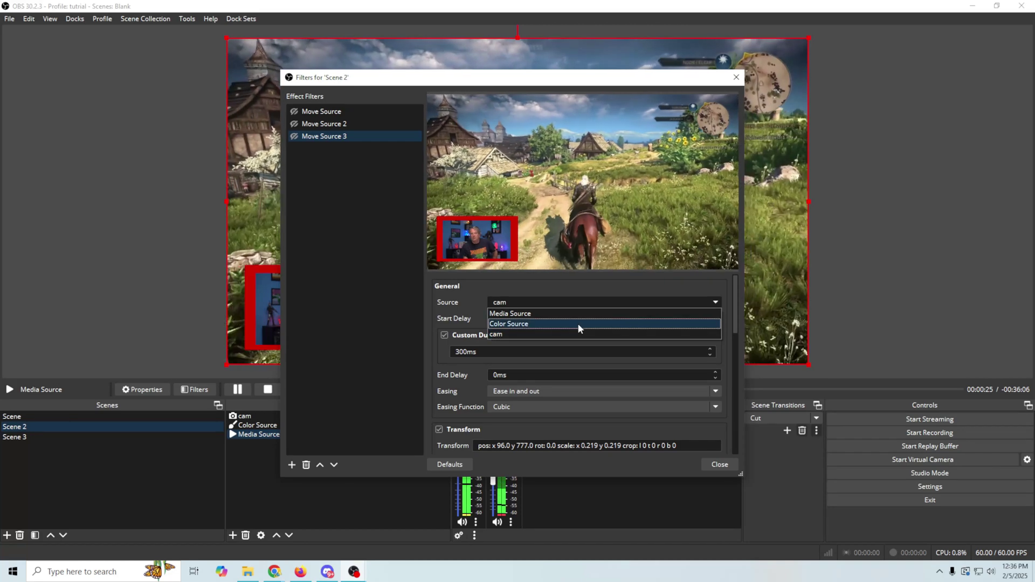
{"action": "left_click", "coordinate": [578, 324]}
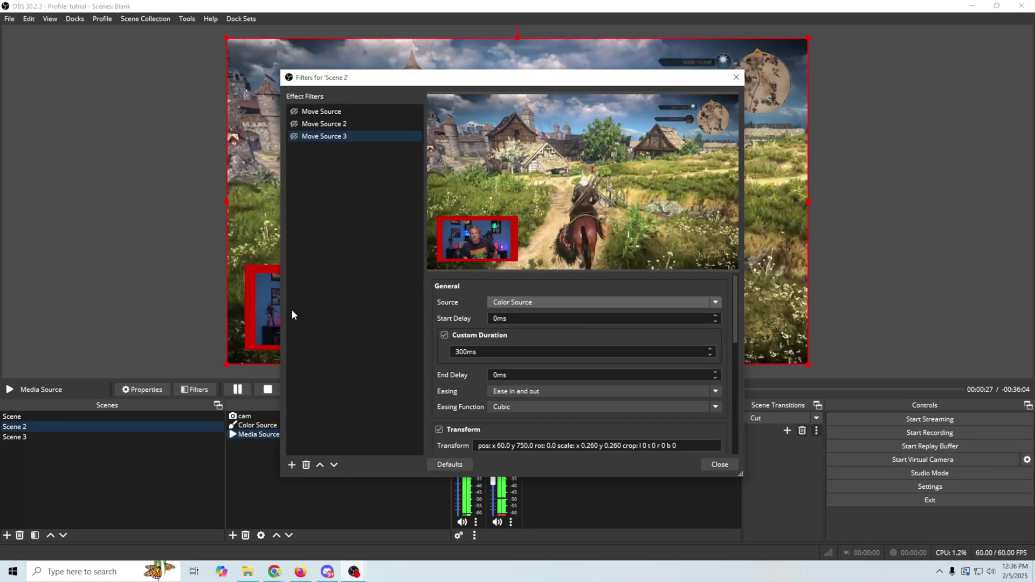
Duplicate the Move Source 2 filter as Move Source 4 and set its source to Color Source
{"action": "left_click", "coordinate": [320, 125]}
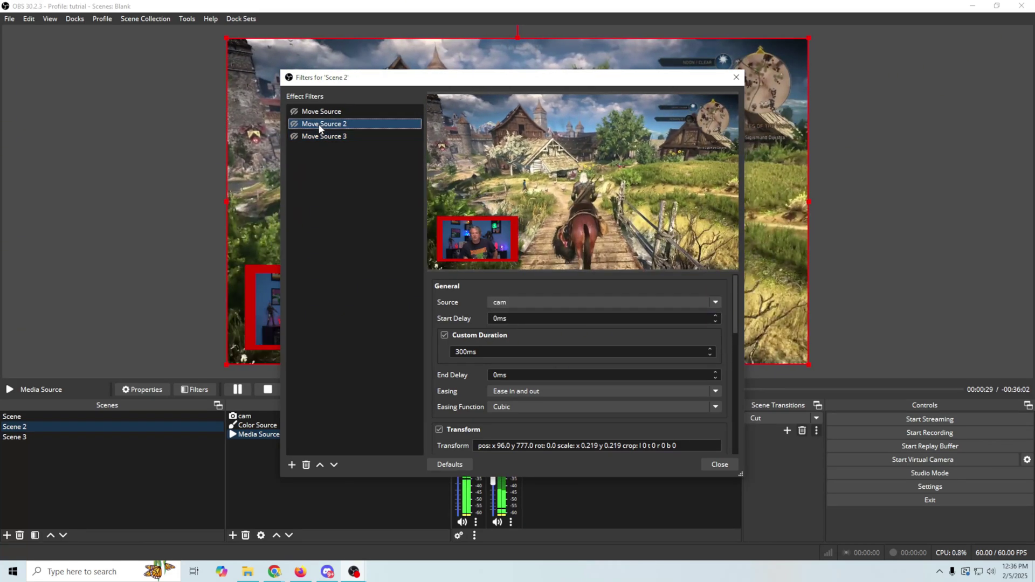
{"action": "right_click", "coordinate": [321, 127]}
{"action": "left_click", "coordinate": [348, 149]}
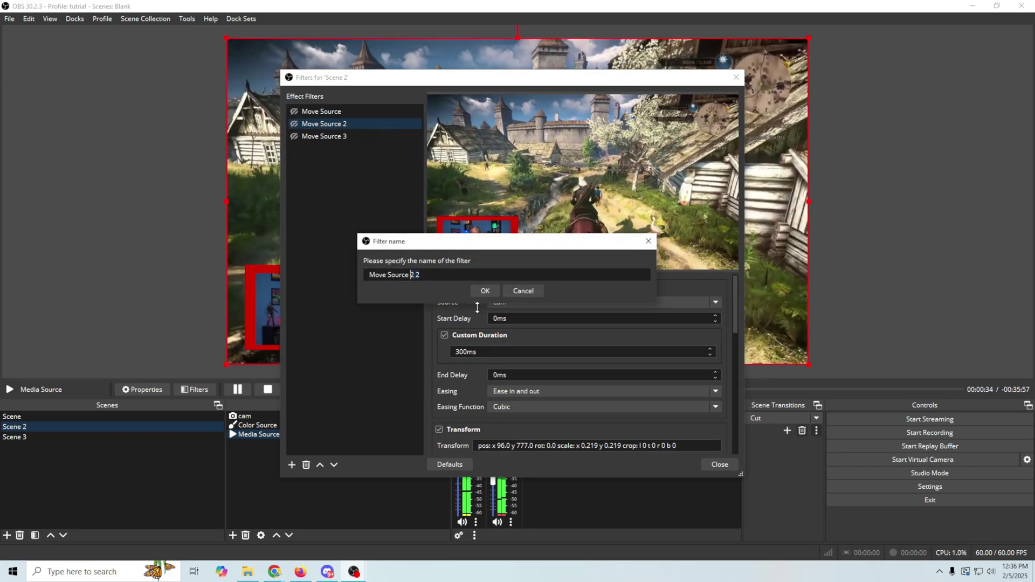
{"action": "type", "text": "4"}
{"action": "left_click", "coordinate": [484, 291]}
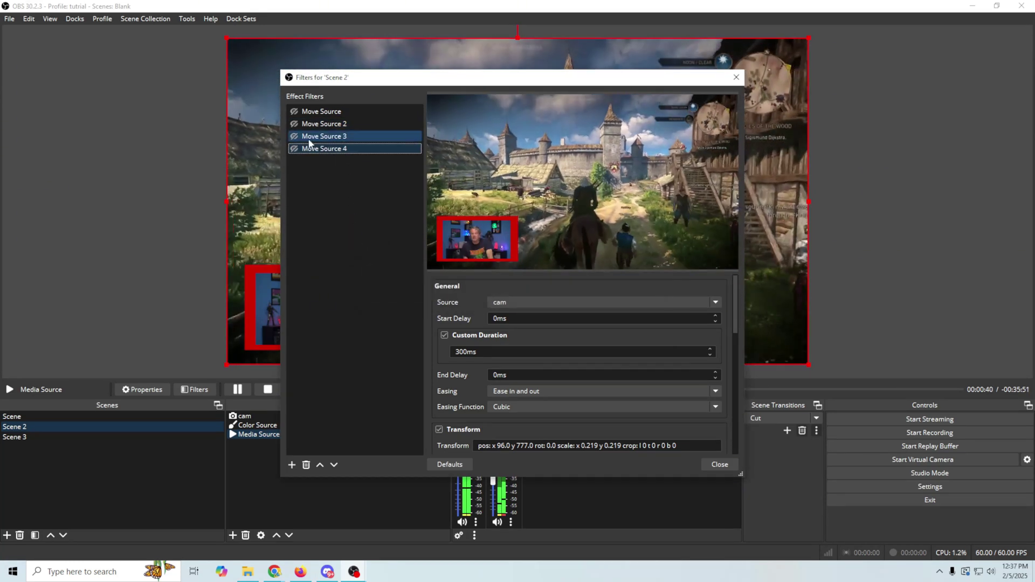
{"action": "left_click", "coordinate": [631, 303]}
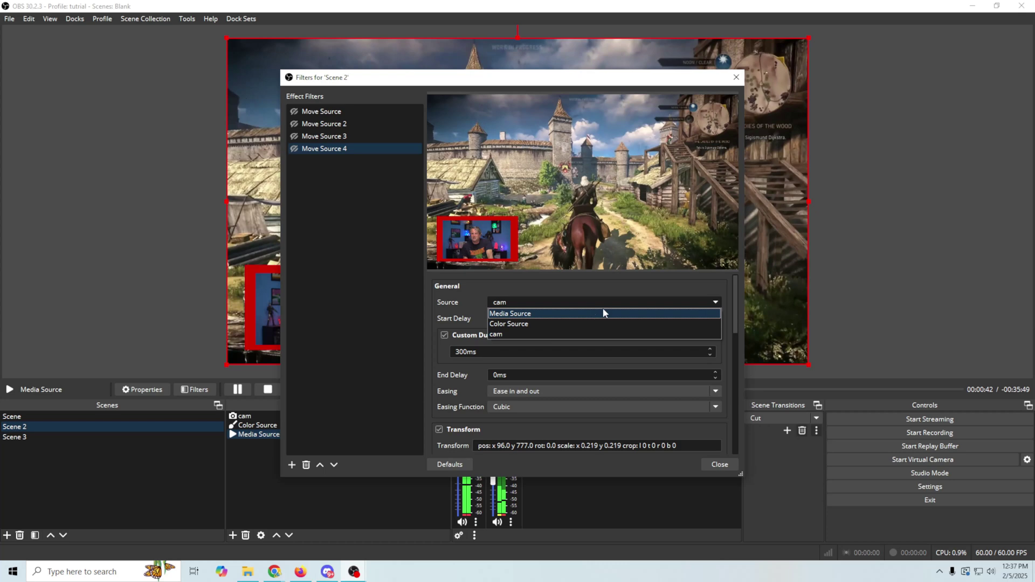
{"action": "left_click", "coordinate": [577, 323]}
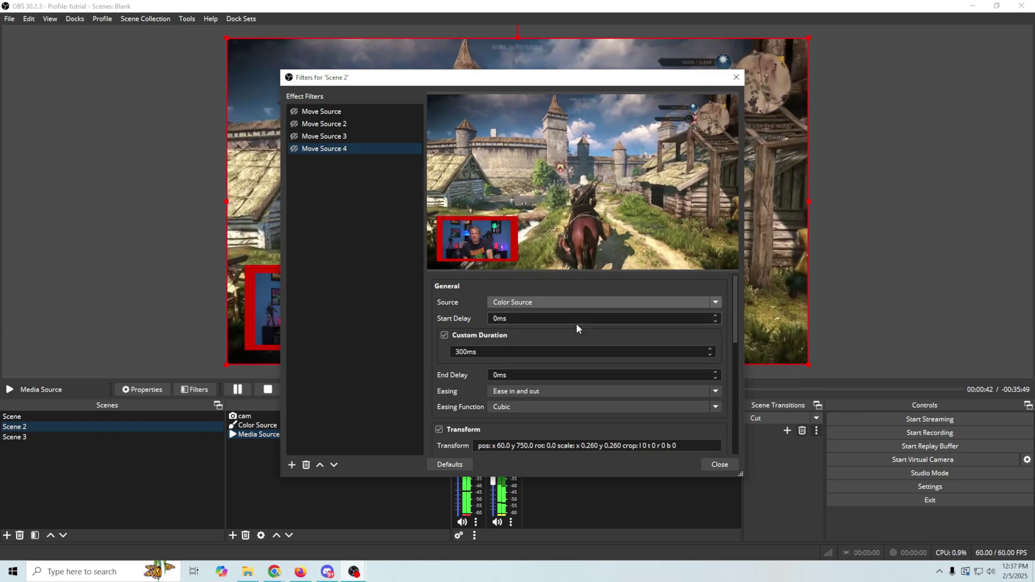
Close Scene 2's filters and test the Color Source transitions by switching to Scene and back to Scene 2
{"action": "left_click", "coordinate": [719, 464]}
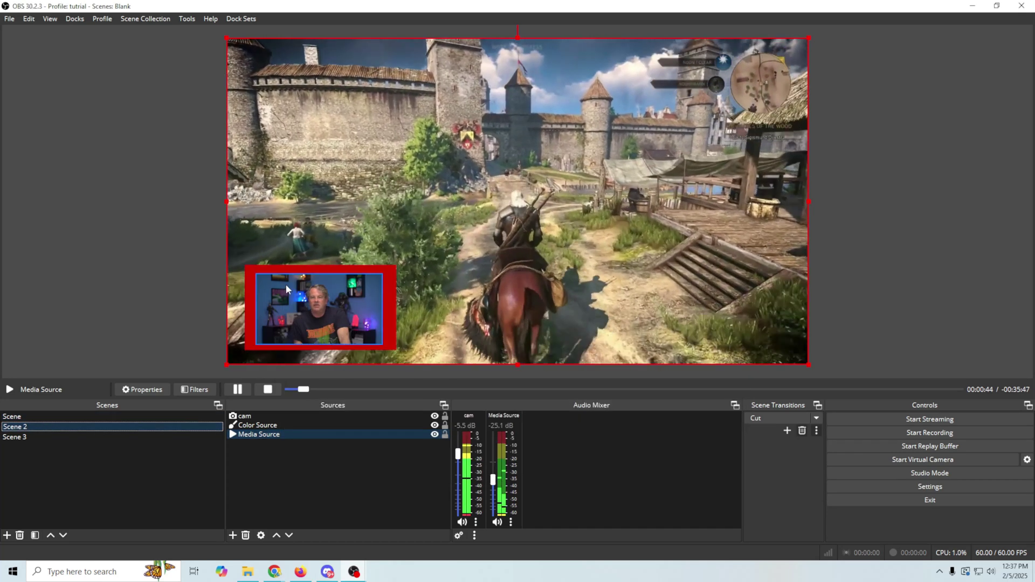
{"action": "left_click", "coordinate": [130, 418]}
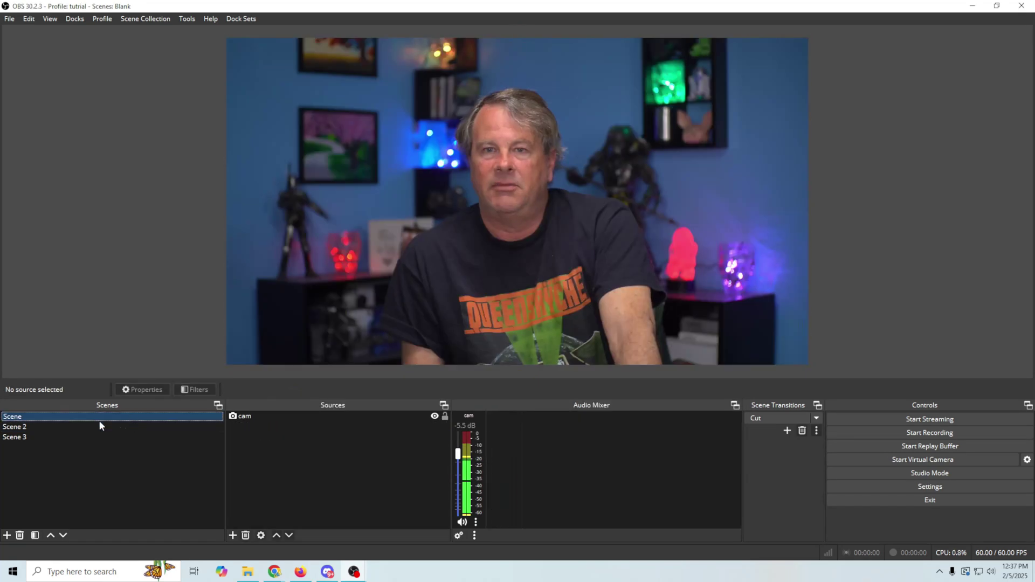
{"action": "left_click", "coordinate": [82, 427]}
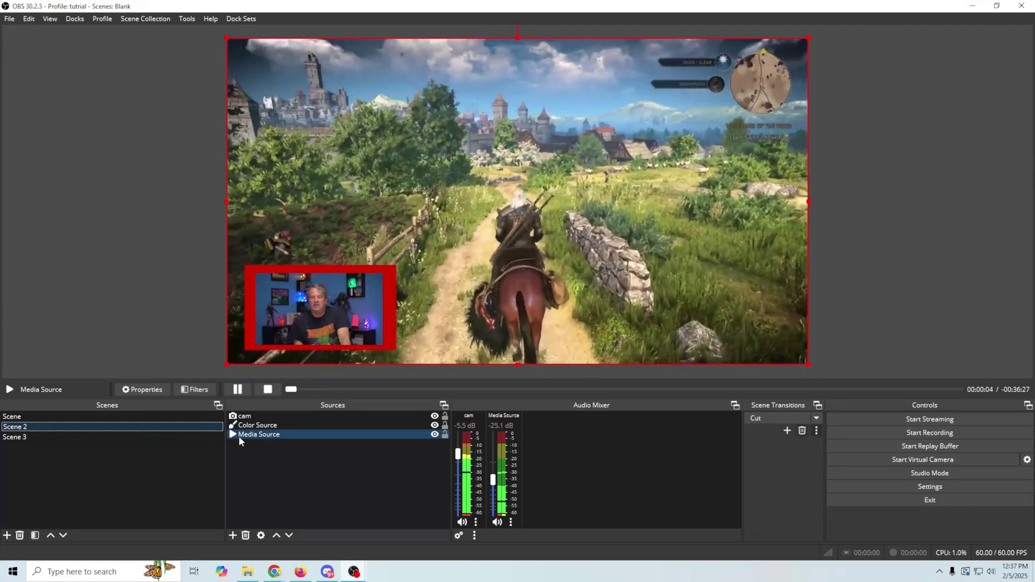
Duplicate Scene 2's original Move Source filter again and set the new copy's source to Media Source
{"action": "right_click", "coordinate": [34, 426]}
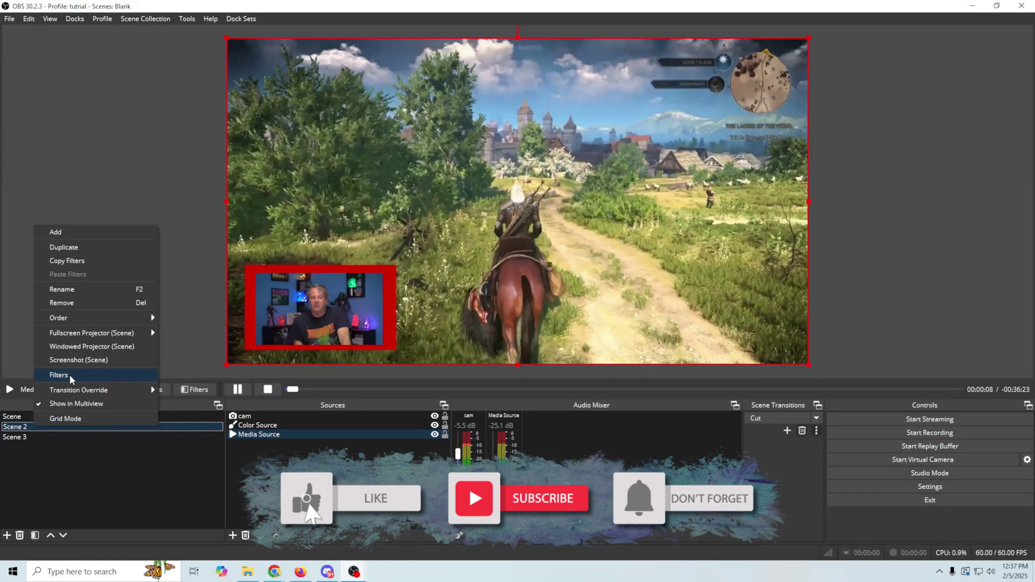
{"action": "left_click", "coordinate": [69, 374]}
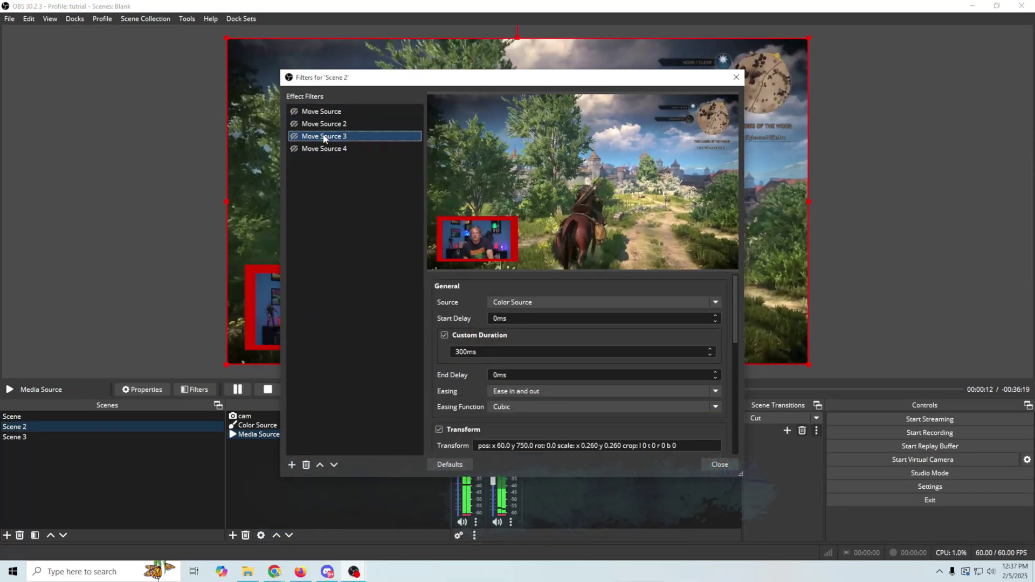
{"action": "left_click", "coordinate": [331, 113]}
{"action": "right_click", "coordinate": [331, 113]}
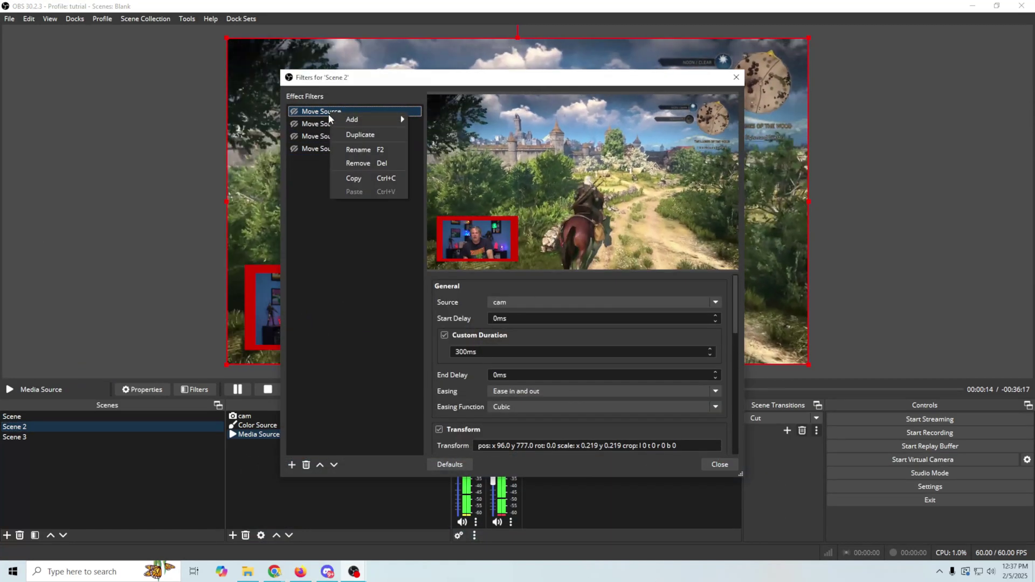
{"action": "left_click", "coordinate": [352, 134]}
{"action": "left_click", "coordinate": [484, 290]}
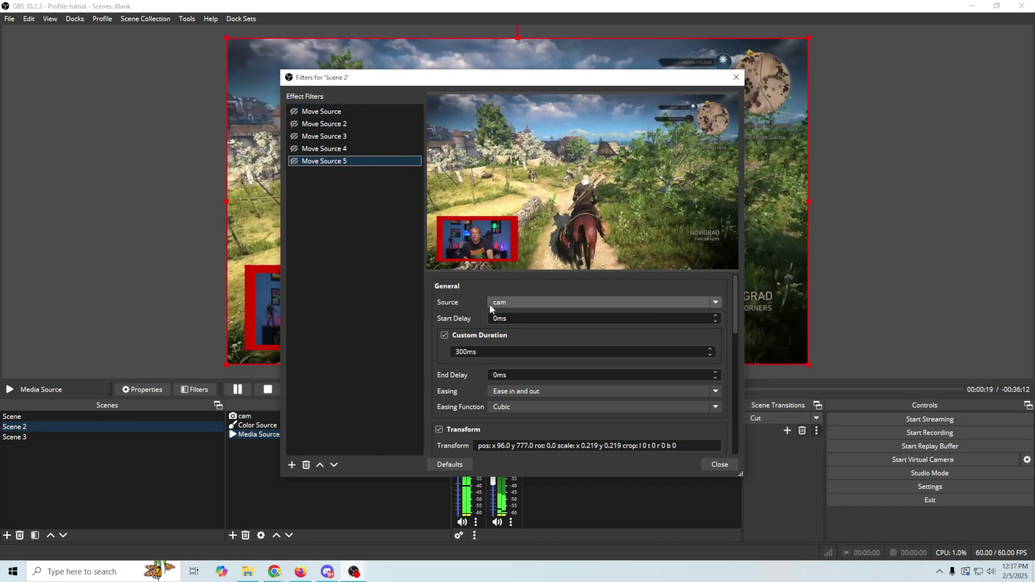
{"action": "left_click", "coordinate": [559, 303]}
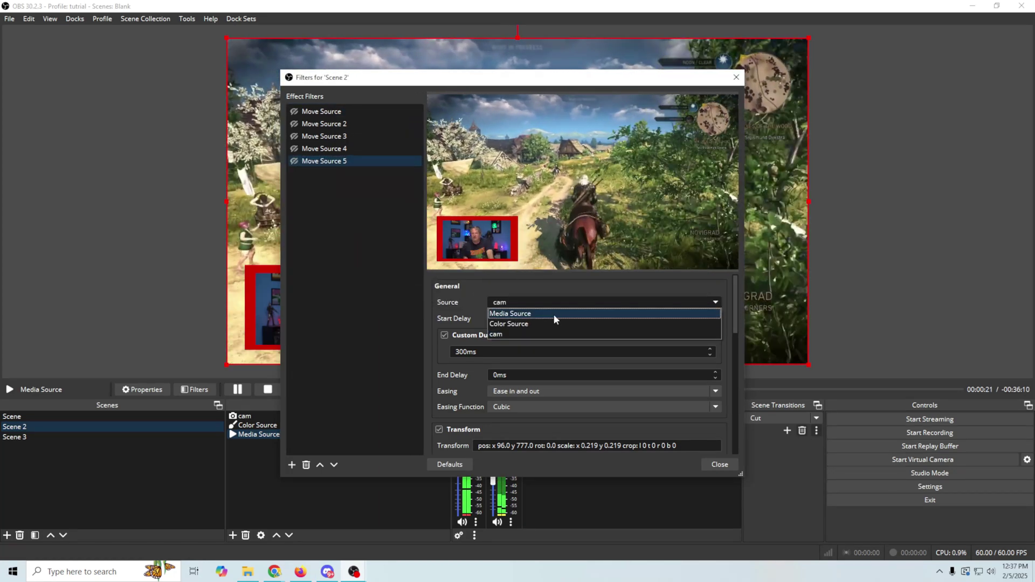
{"action": "left_click", "coordinate": [550, 313]}
Duplicate the Move Source 2 filter as Move Source 6 and set its source to Media Source
{"action": "right_click", "coordinate": [319, 123]}
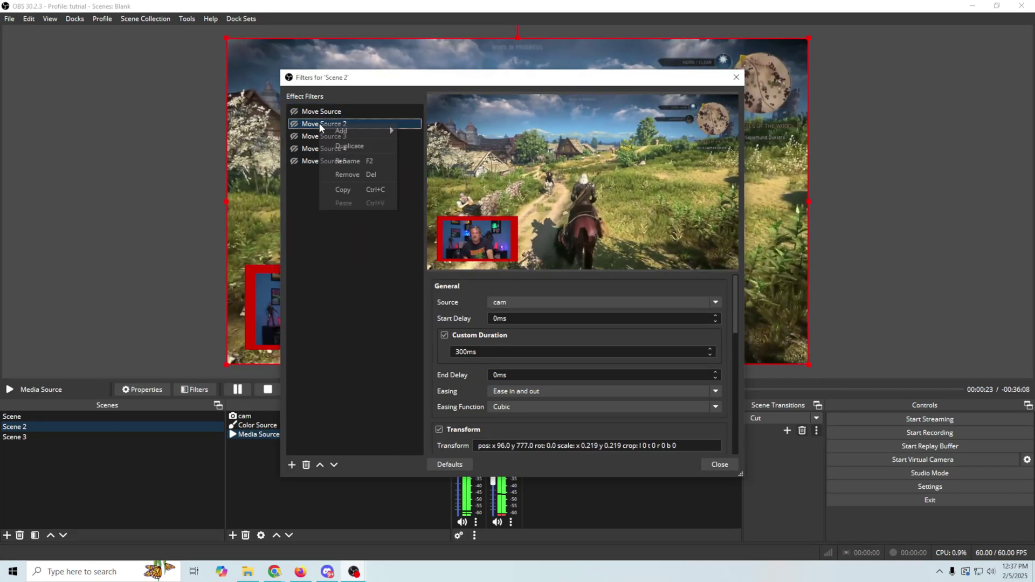
{"action": "left_click", "coordinate": [356, 147]}
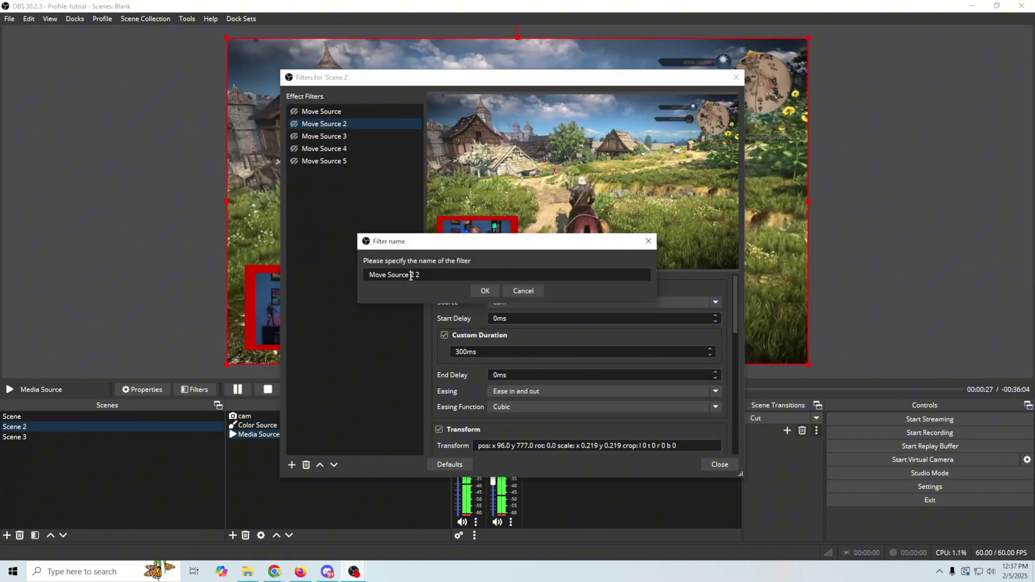
{"action": "type", "text": "6"}
{"action": "key", "text": "Return"}
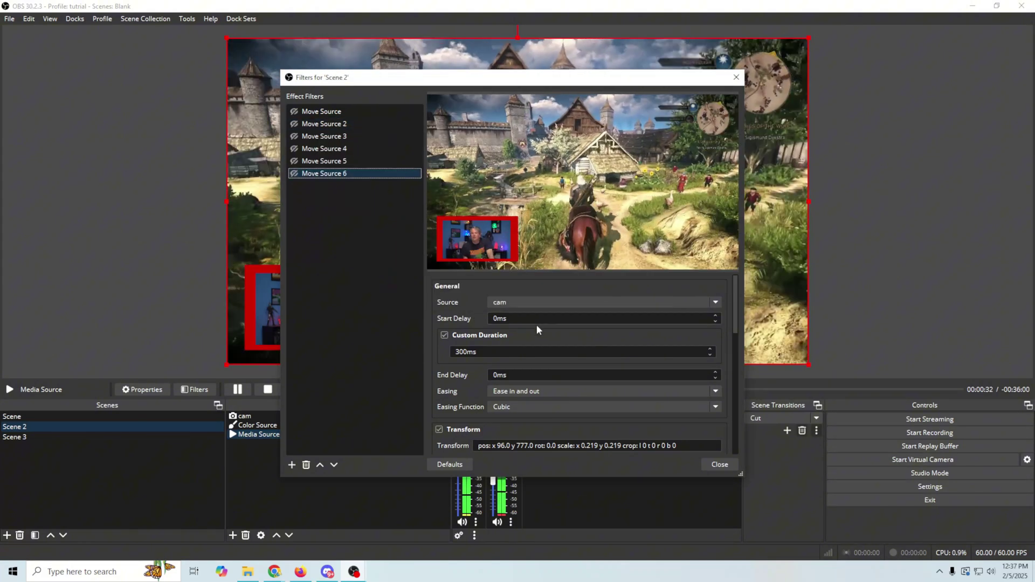
{"action": "left_click", "coordinate": [561, 305]}
{"action": "left_click", "coordinate": [555, 317]}
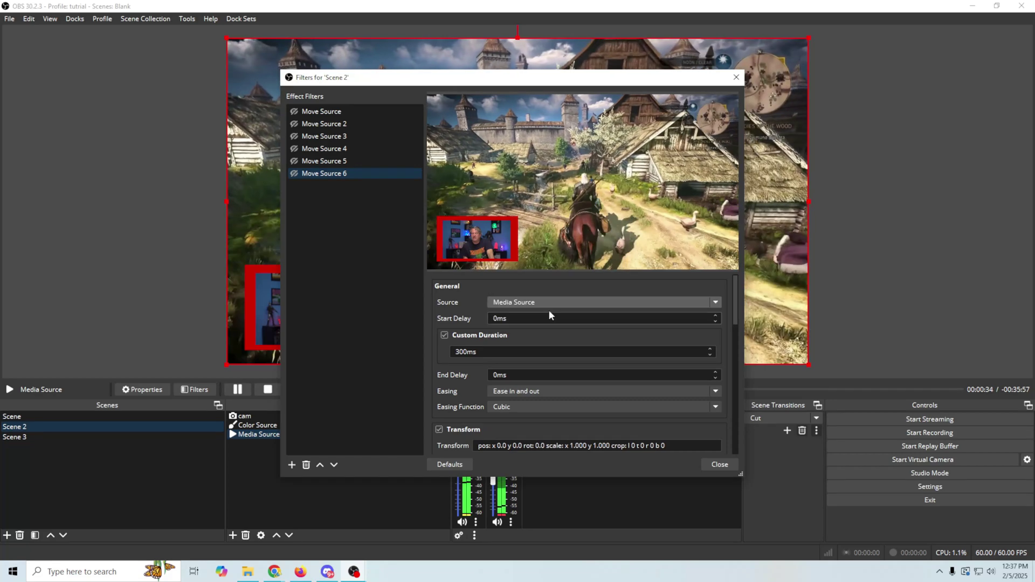
Close Scene 2's filters and test all source transitions by switching to Scene and back to Scene 2
{"action": "left_click", "coordinate": [337, 161]}
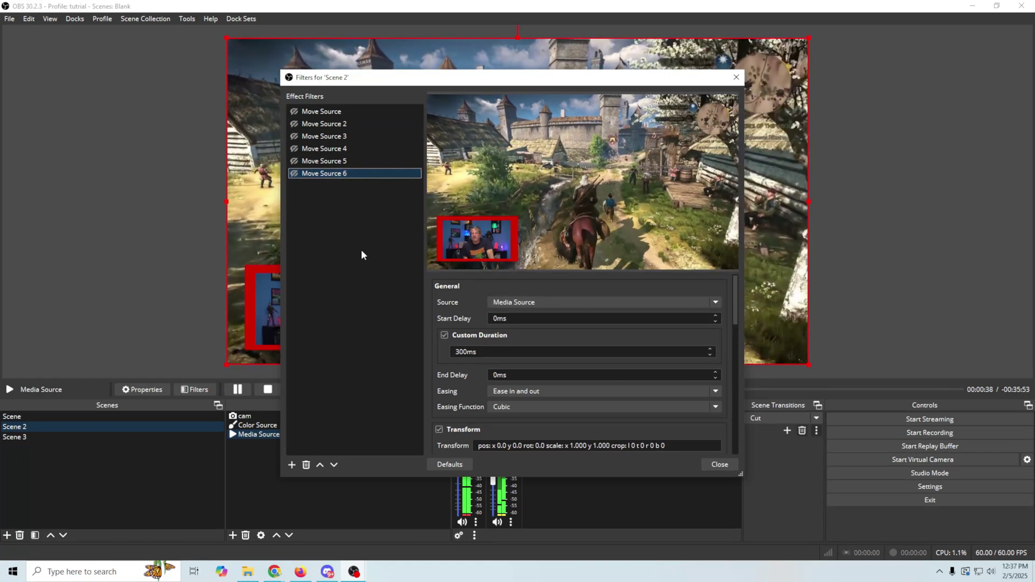
{"action": "left_click", "coordinate": [720, 464]}
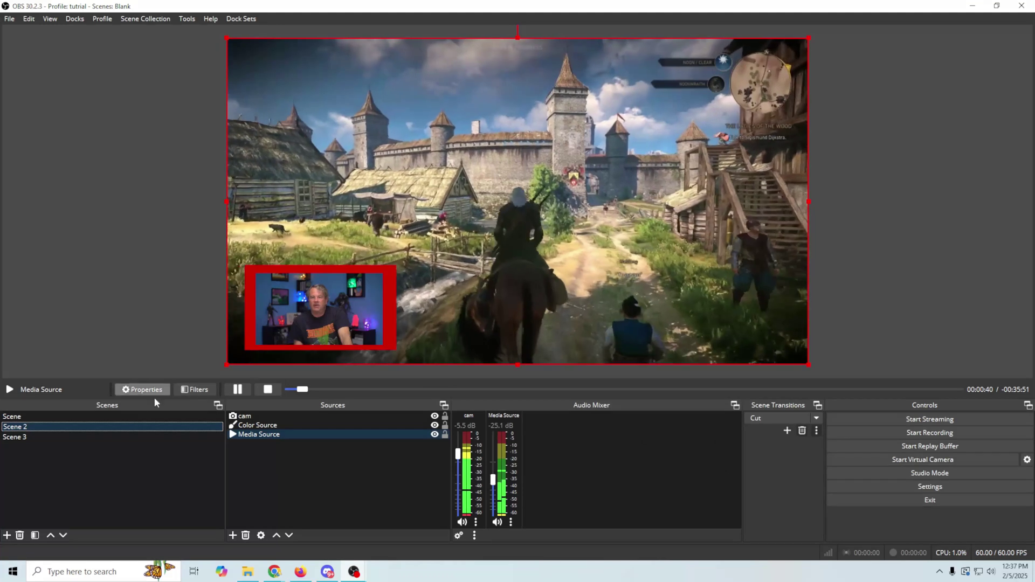
{"action": "left_click", "coordinate": [61, 416]}
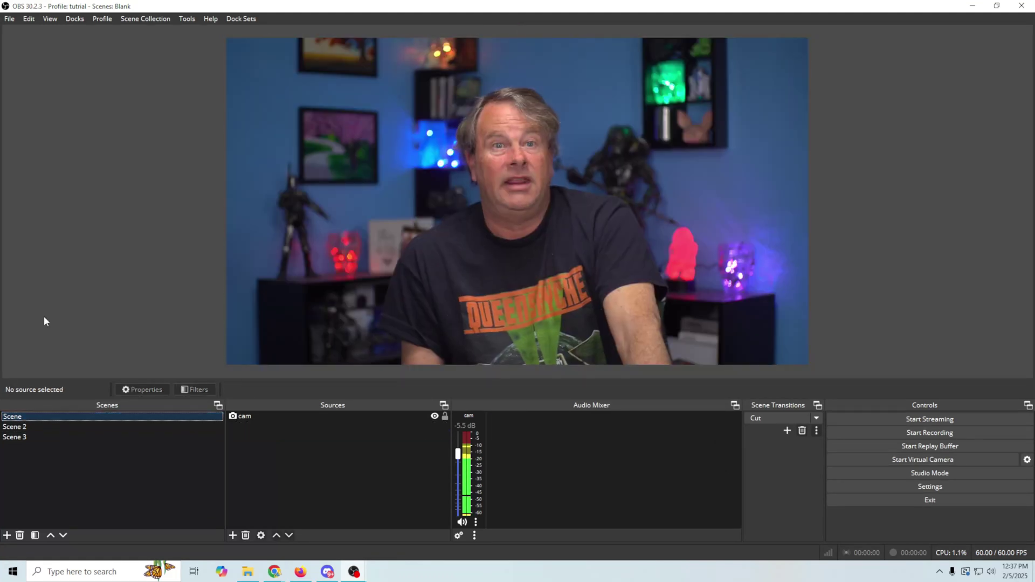
{"action": "left_click", "coordinate": [44, 426]}
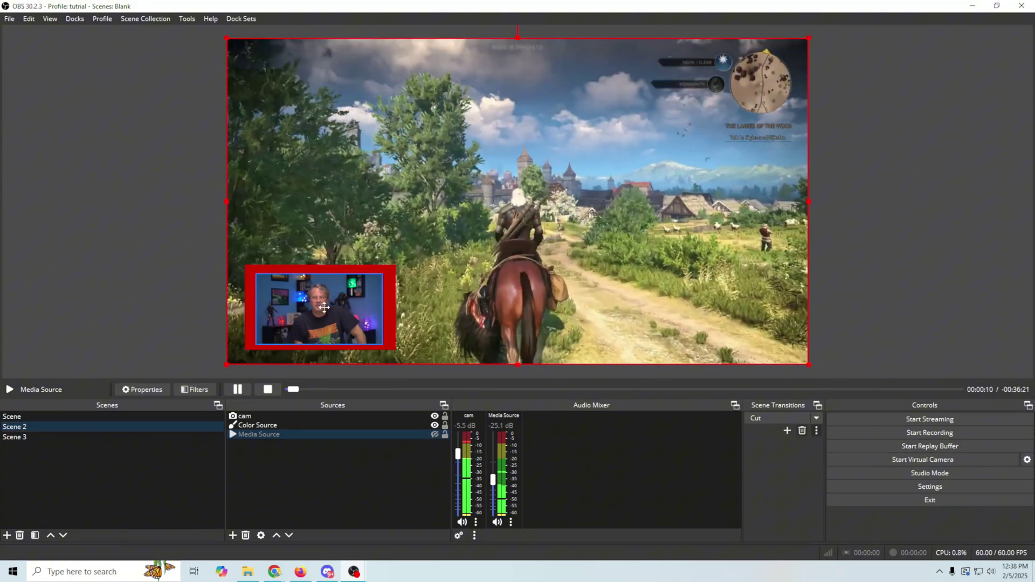
{"action": "left_click_drag", "start_coordinate": [333, 293], "coordinate": [332, 302]}
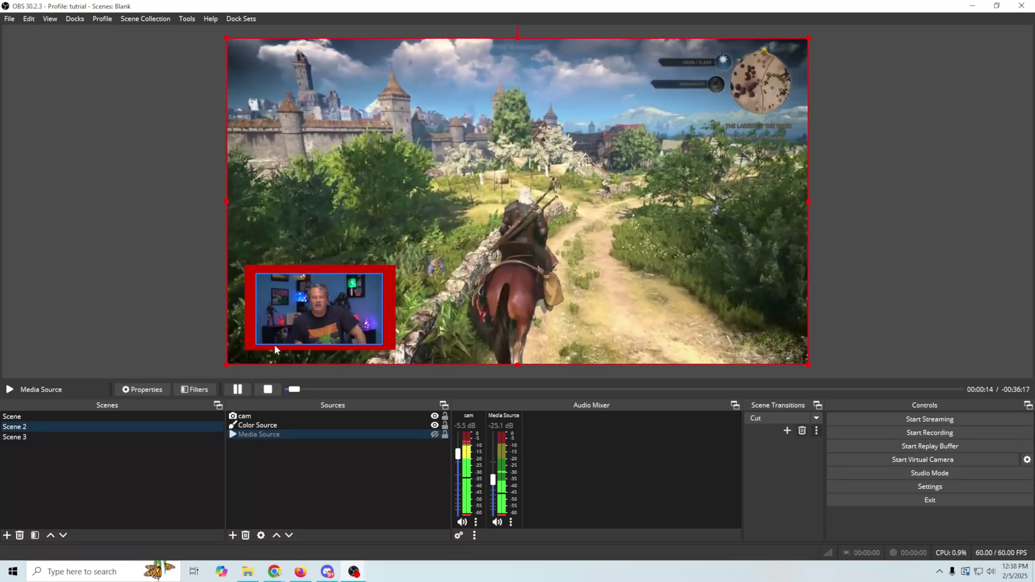
Switch to File Explorer, view the Mask2.png image in the Stingers folder, and return to OBS
{"action": "left_click", "coordinate": [248, 571]}
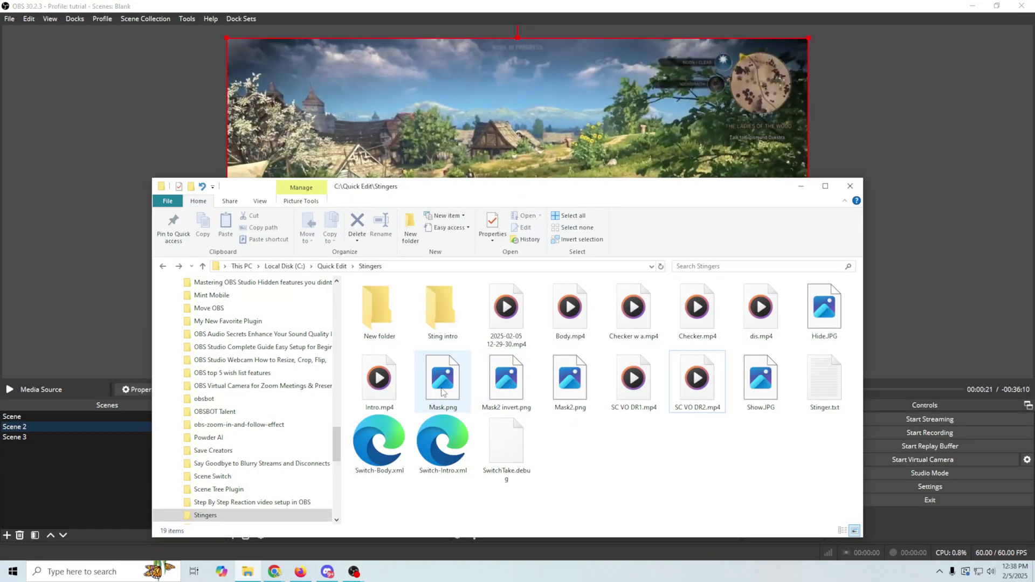
{"action": "double_click", "coordinate": [568, 380]}
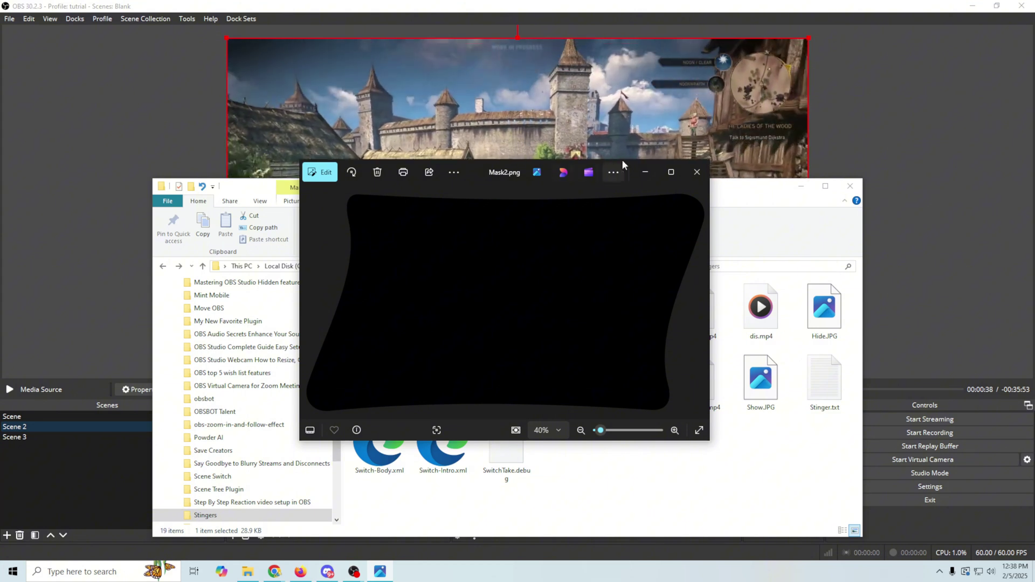
{"action": "left_click", "coordinate": [697, 173]}
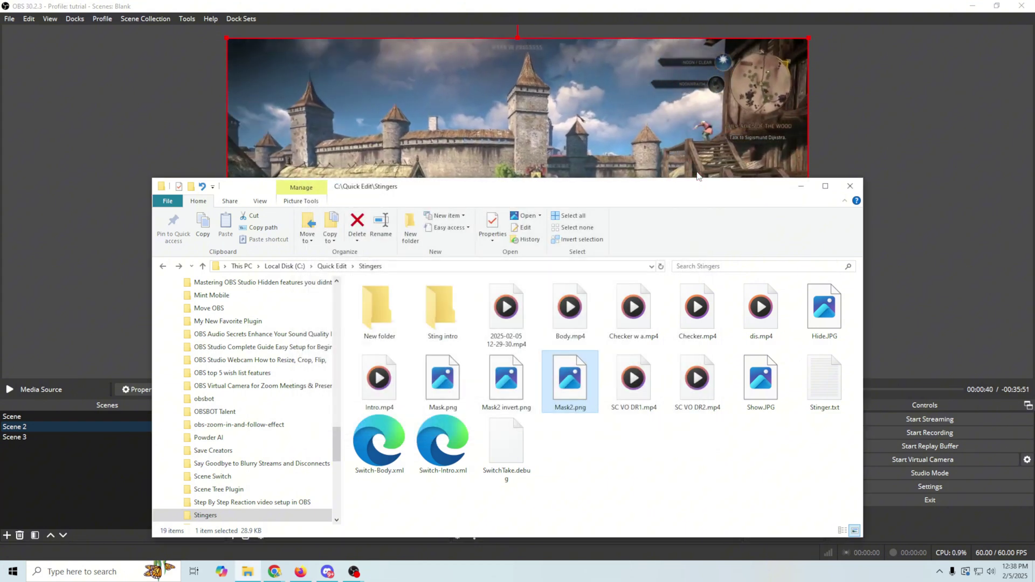
{"action": "left_click", "coordinate": [800, 189]}
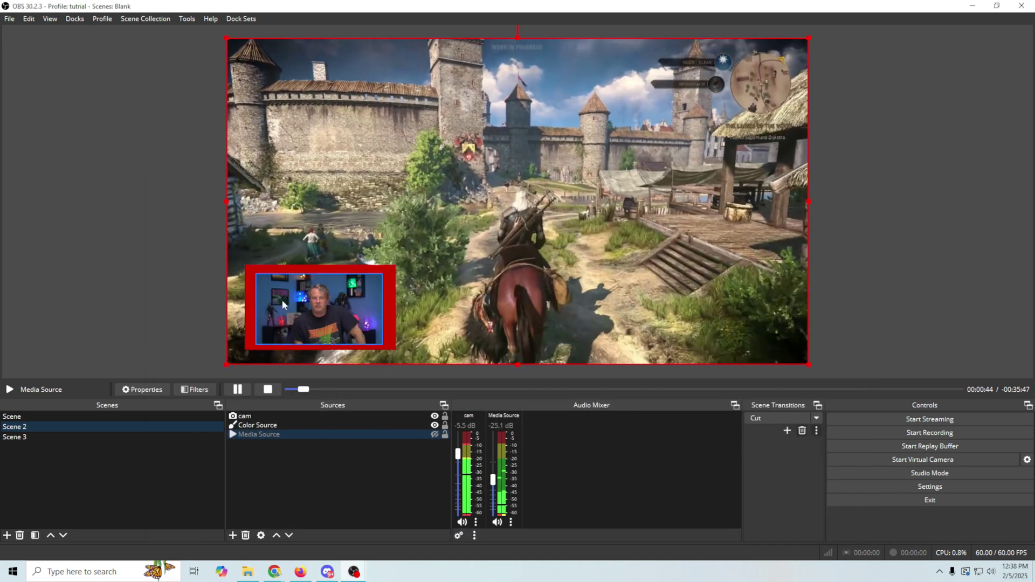
Add an Image Mask/Blend filter to Scene 2's cam source, keeping the default filter name
{"action": "left_click", "coordinate": [270, 416]}
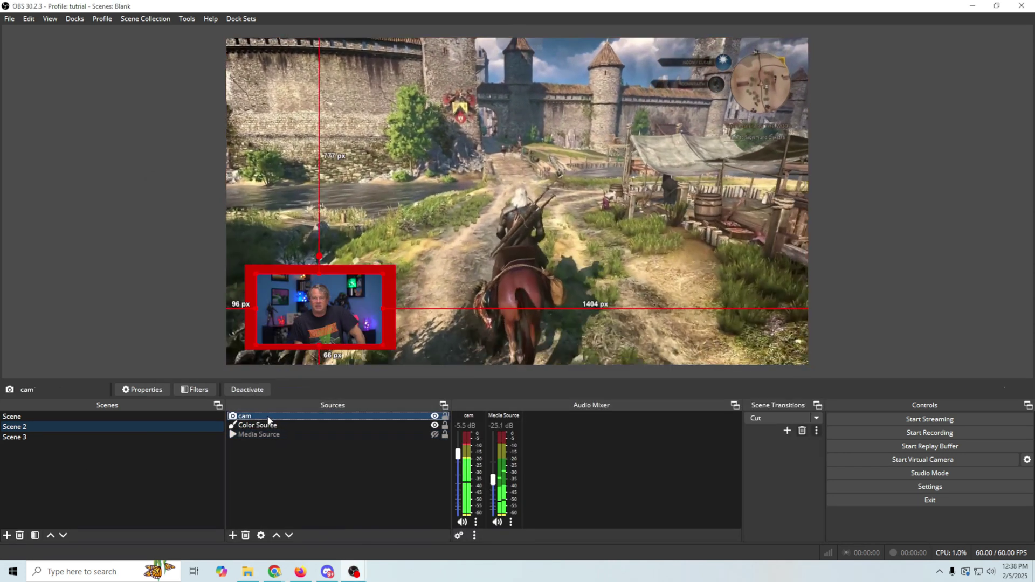
{"action": "right_click", "coordinate": [271, 416]}
{"action": "left_click", "coordinate": [291, 395]}
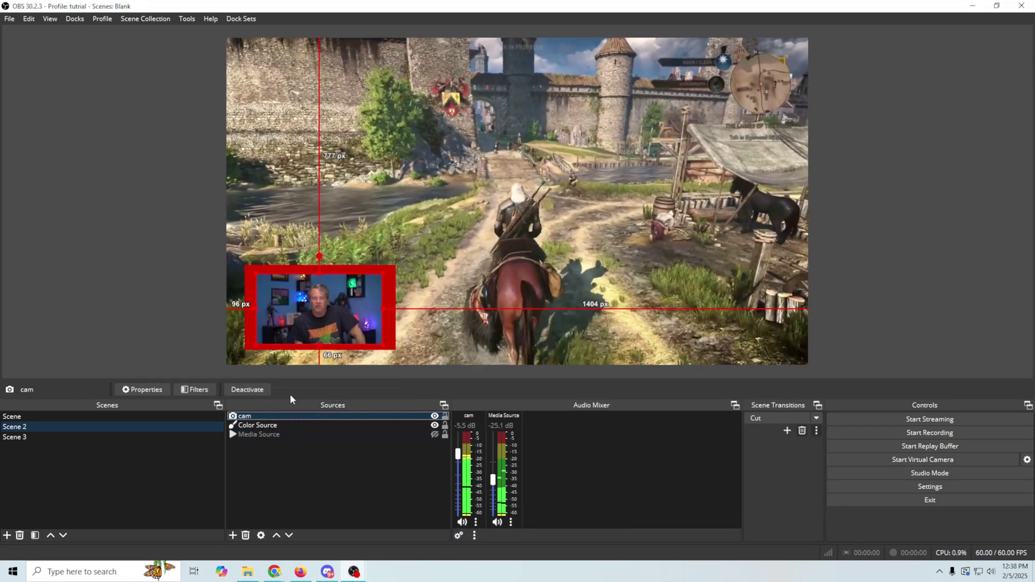
{"action": "left_click", "coordinate": [291, 467]}
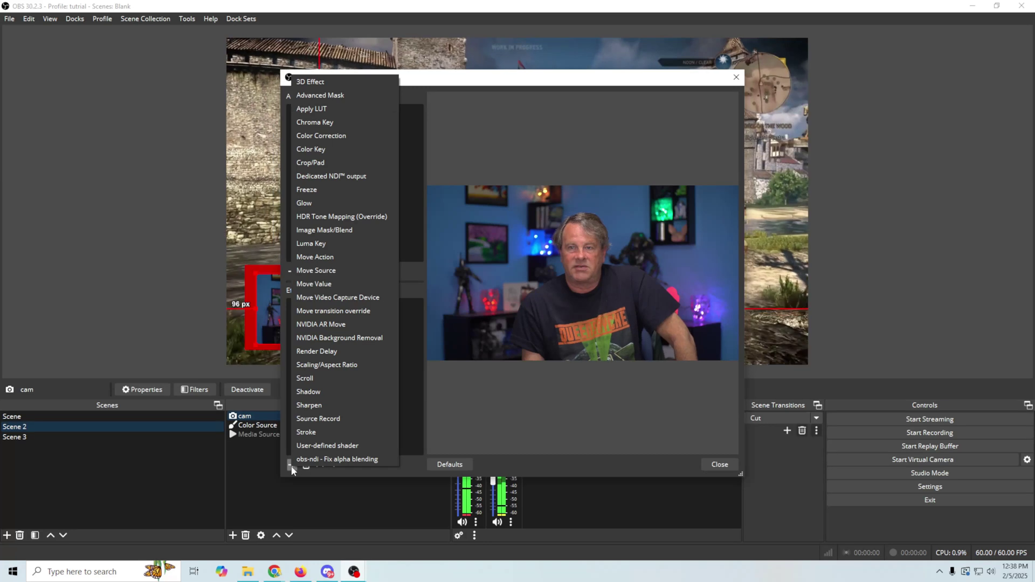
{"action": "left_click", "coordinate": [330, 230]}
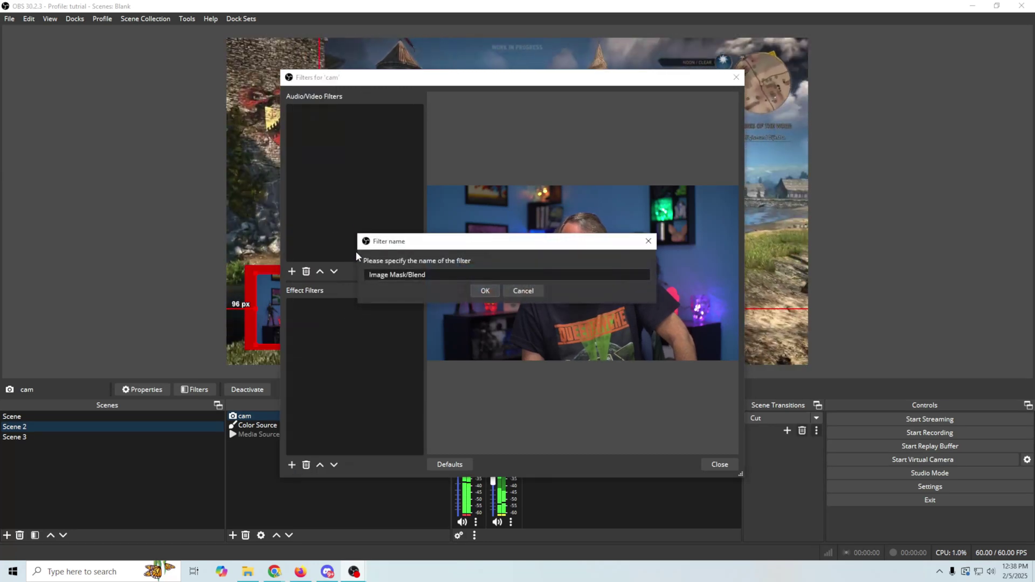
{"action": "left_click", "coordinate": [485, 292]}
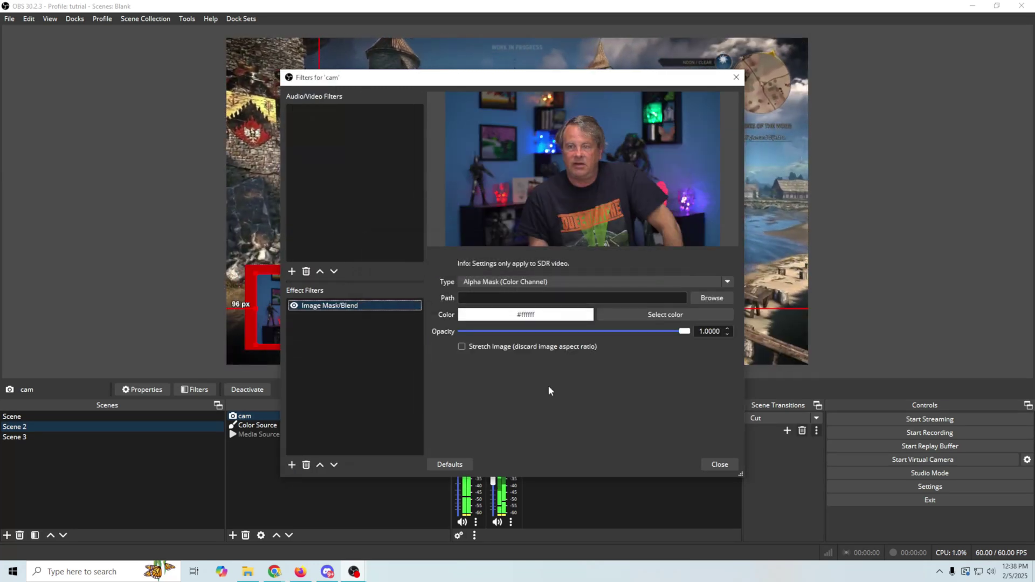
Set the cam's mask image to Mask2.png from the Stingers folder with type Alpha Mask (Alpha Channel), and close the filters
{"action": "left_click", "coordinate": [712, 298]}
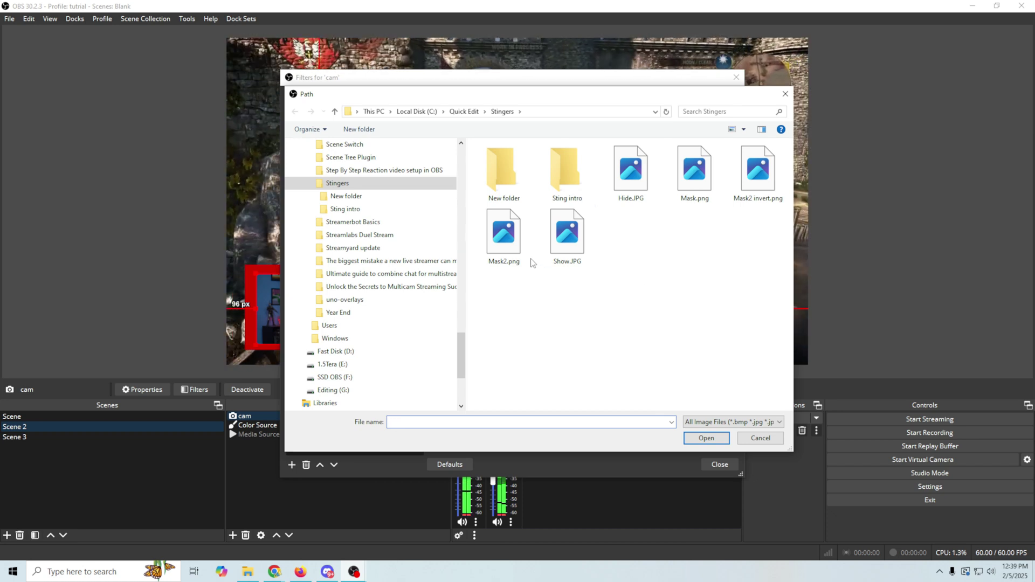
{"action": "left_click", "coordinate": [706, 438]}
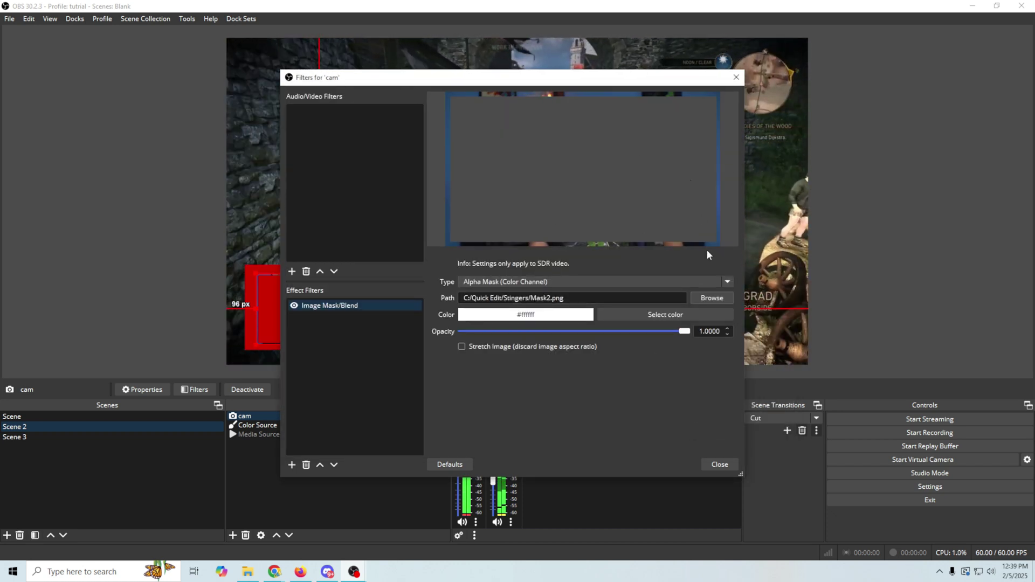
{"action": "left_click", "coordinate": [727, 282]}
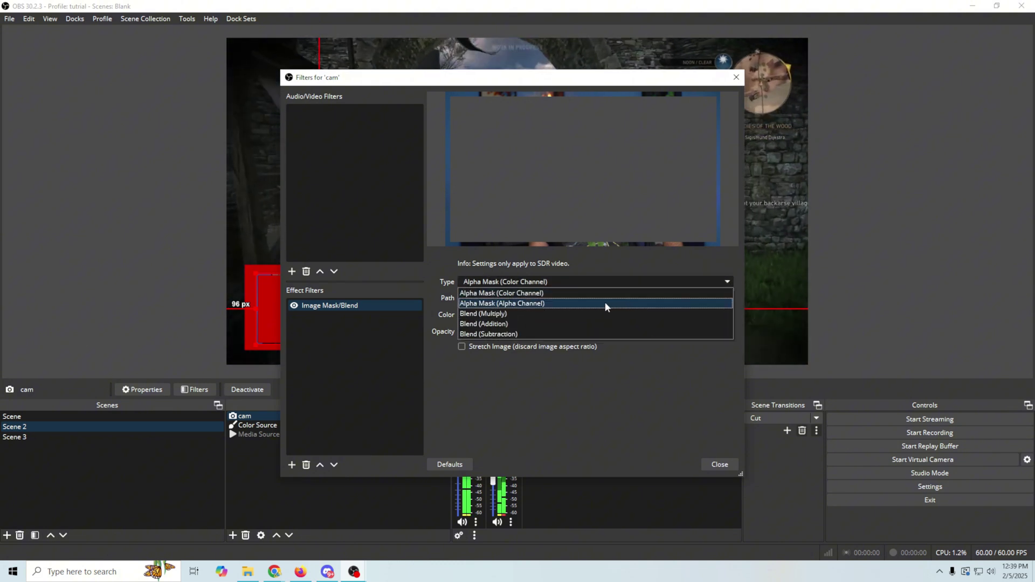
{"action": "left_click", "coordinate": [590, 303]}
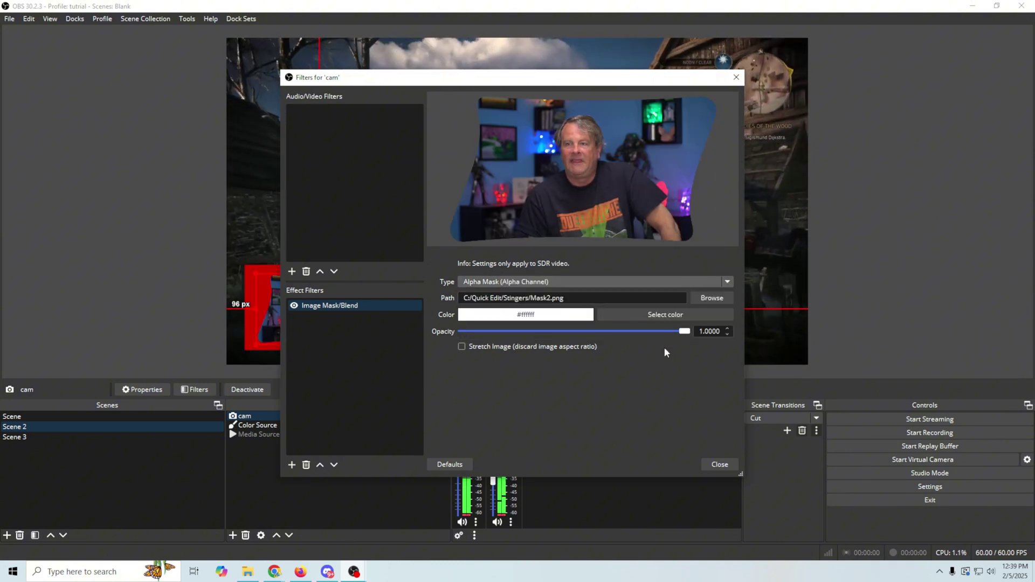
{"action": "left_click", "coordinate": [714, 466]}
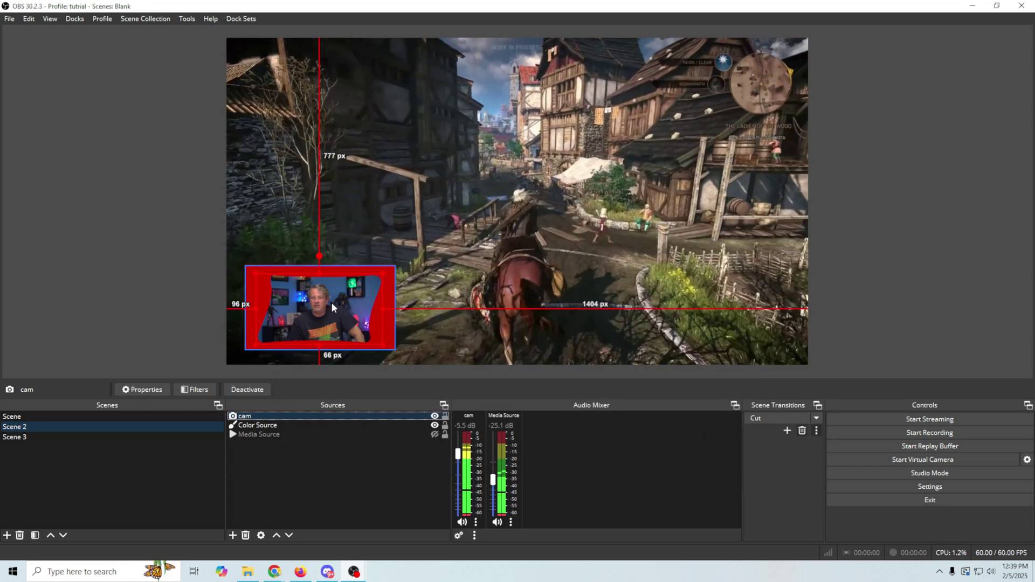
Add an Image Mask/Blend filter with the default name to the red Color Source behind the cam
{"action": "right_click", "coordinate": [299, 424]}
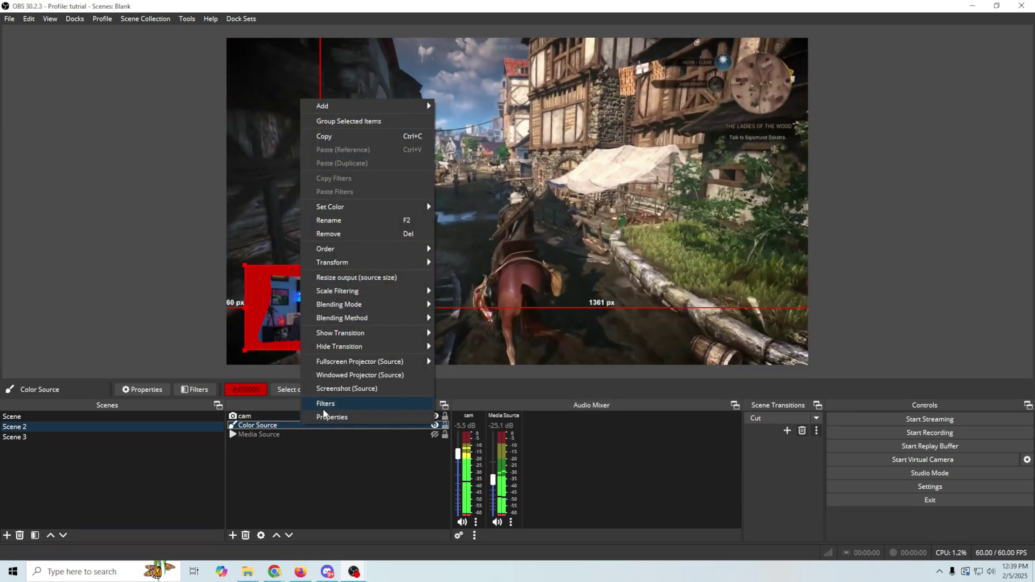
{"action": "left_click", "coordinate": [325, 405]}
{"action": "left_click", "coordinate": [292, 465]}
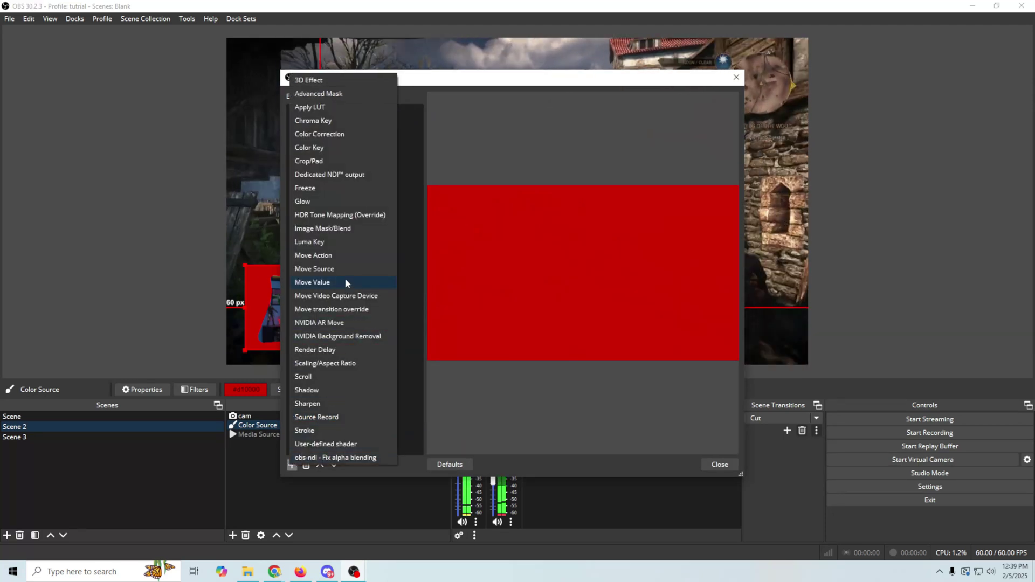
{"action": "left_click", "coordinate": [338, 228]}
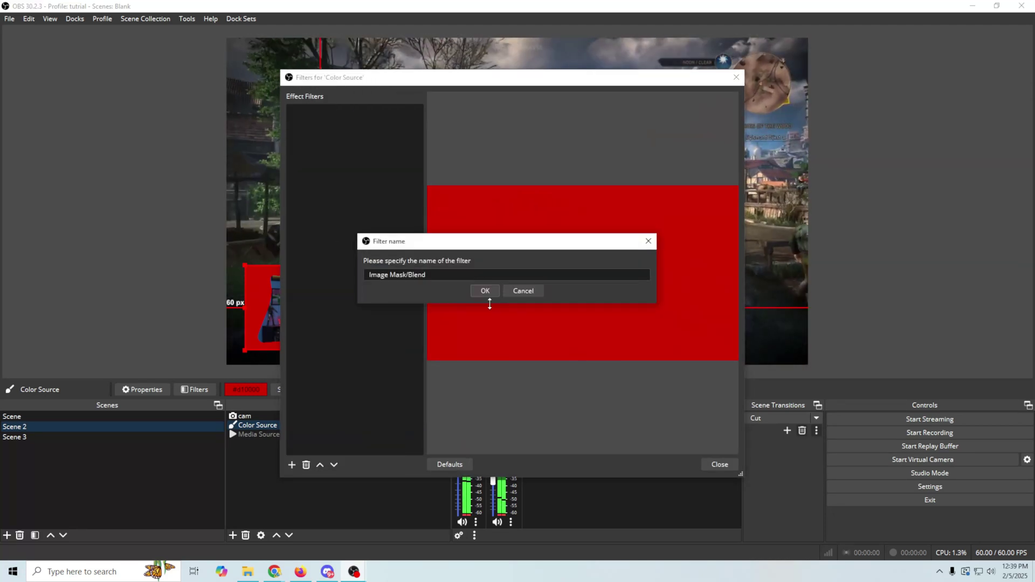
{"action": "left_click", "coordinate": [475, 294]}
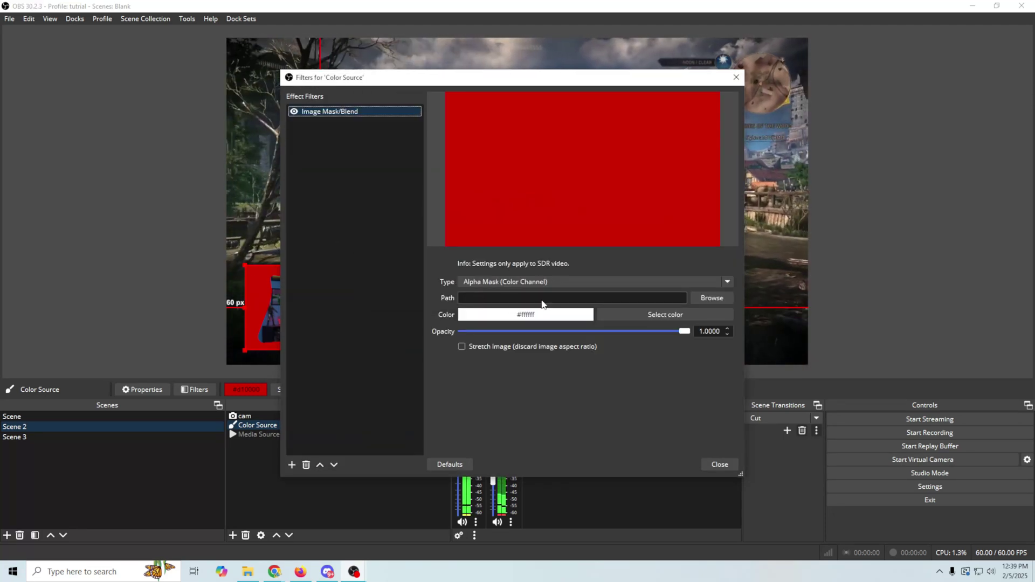
Mask the Color Source with Mask2.png using type Alpha Mask (Alpha Channel), and close its filters
{"action": "left_click", "coordinate": [712, 298]}
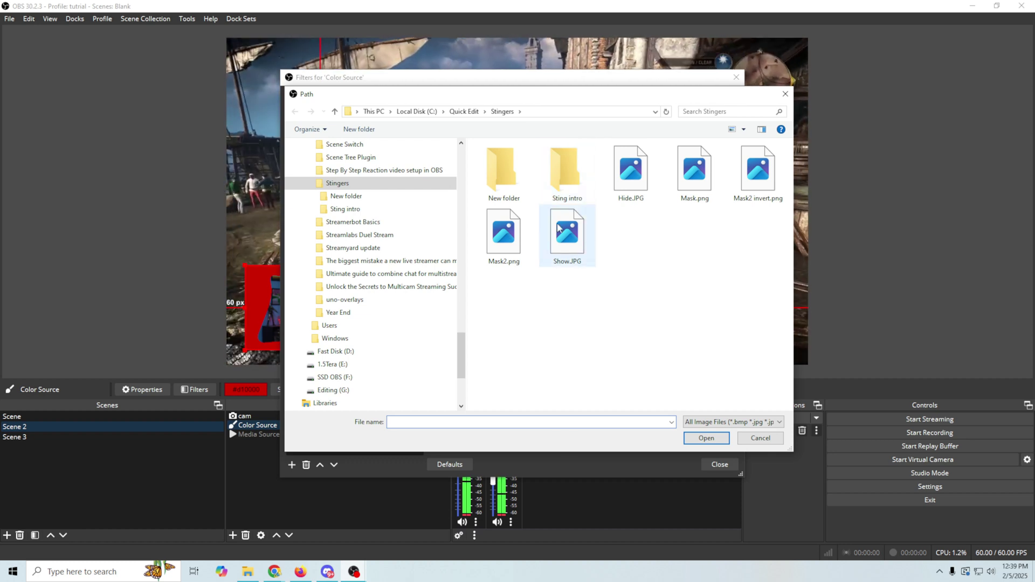
{"action": "double_click", "coordinate": [505, 238]}
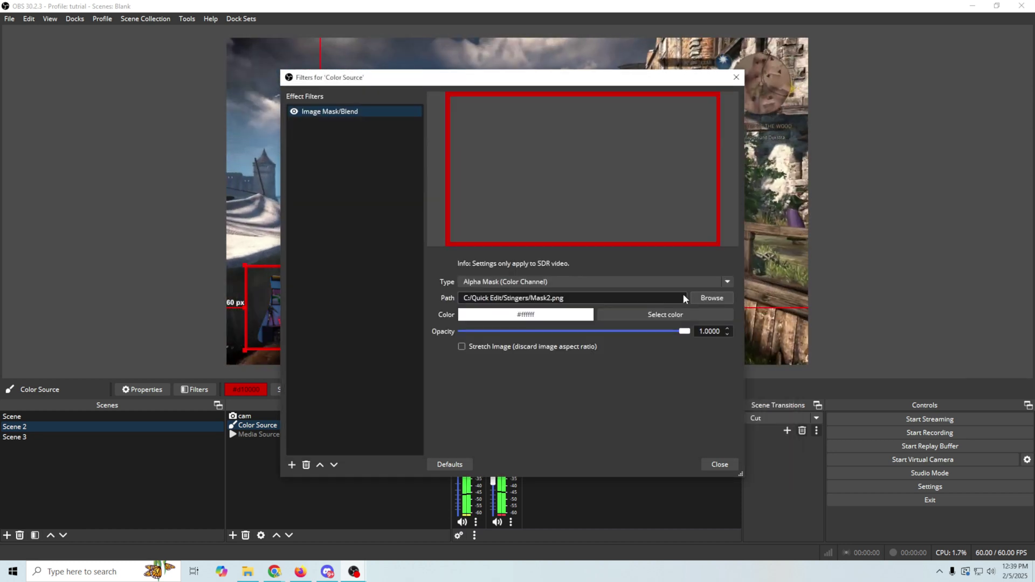
{"action": "left_click", "coordinate": [727, 282]}
{"action": "left_click", "coordinate": [605, 302]}
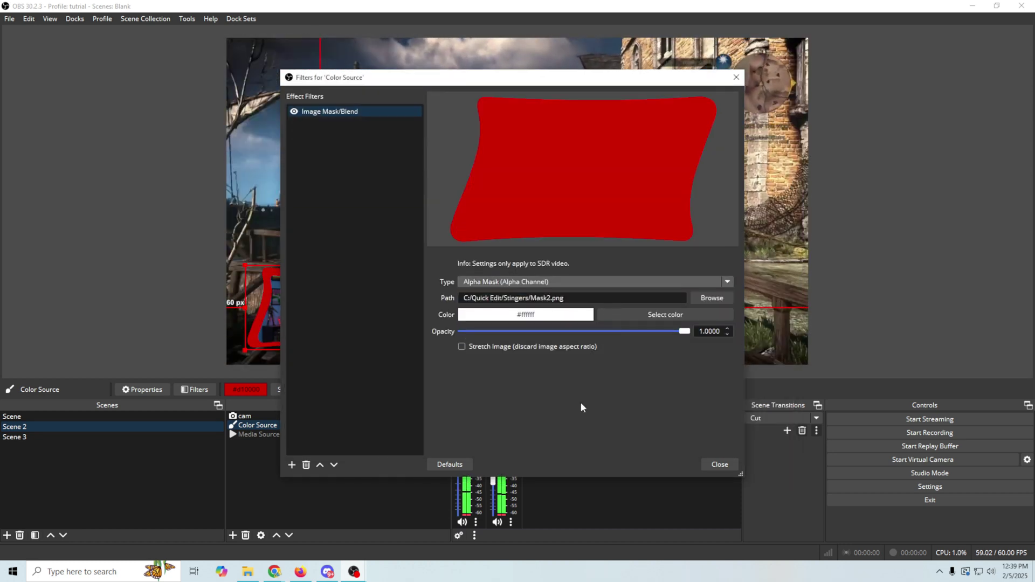
{"action": "left_click", "coordinate": [717, 464]}
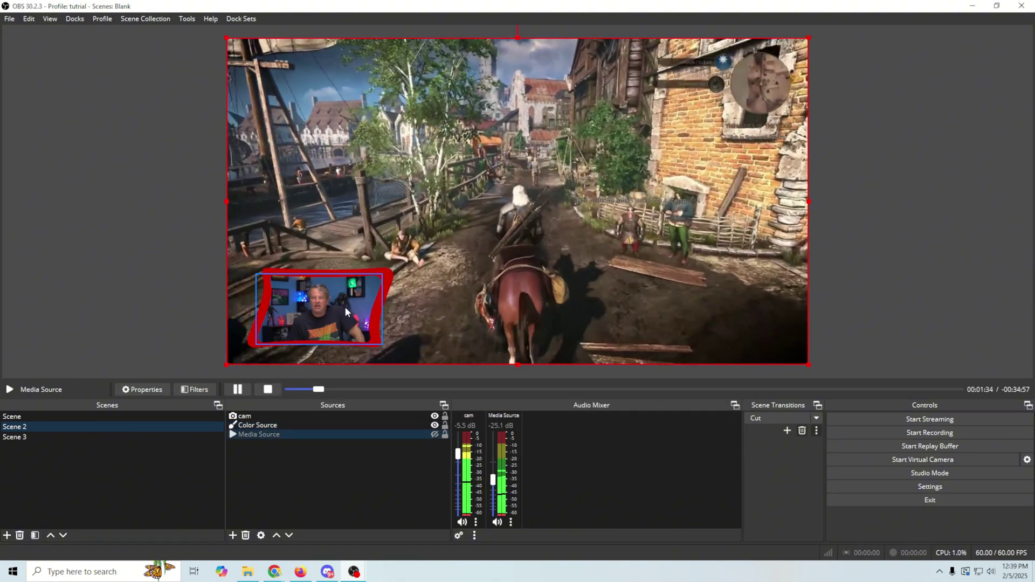
Enlarge the cam slightly and nudge it left inside the red frame, to about 91 px from the canvas's left edge
{"action": "left_click", "coordinate": [383, 277]}
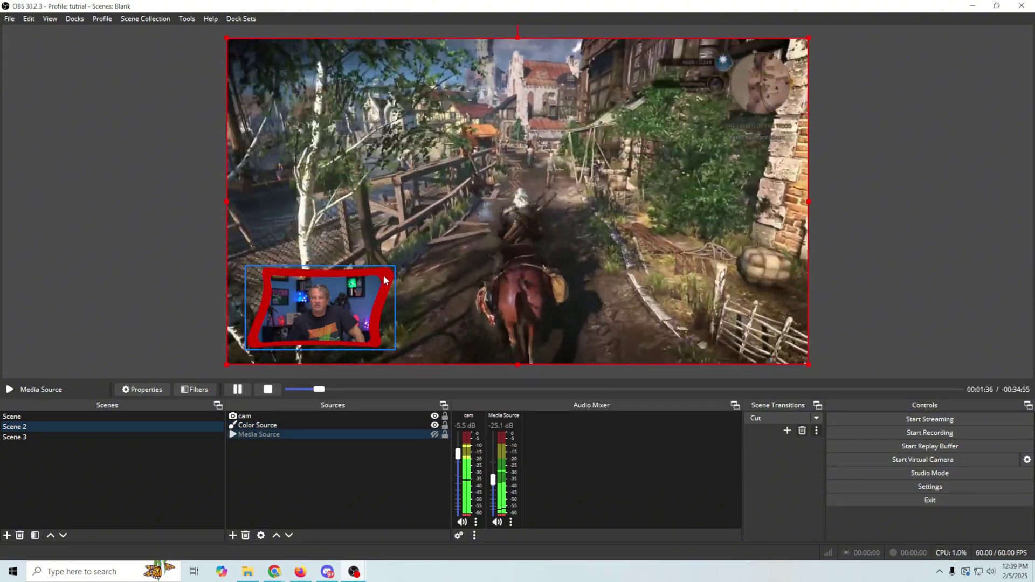
{"action": "key", "text": "Left"}
{"action": "key", "text": "Left"}
{"action": "key", "text": "Left"}
{"action": "key", "text": "Left"}
{"action": "key", "text": "Left"}
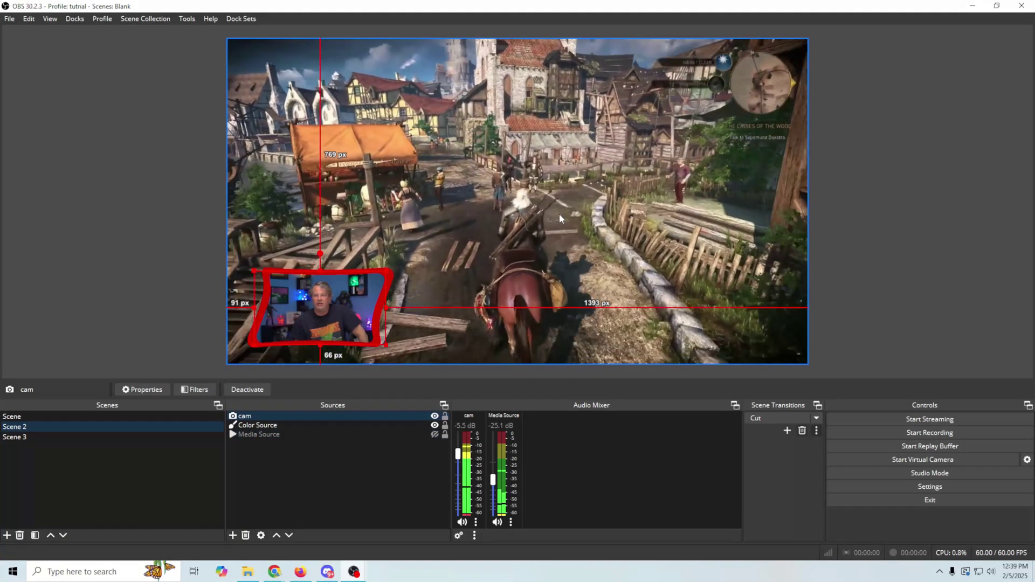
{"action": "left_click", "coordinate": [558, 214]}
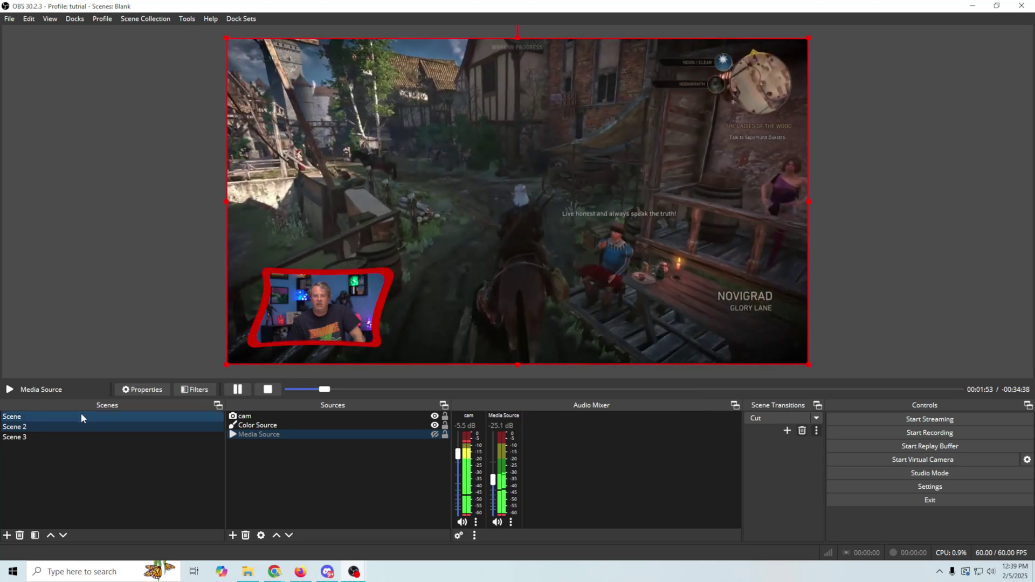
Check the masked cam and frame during transitions by switching between Scene and Scene 2 twice
{"action": "left_click", "coordinate": [81, 415]}
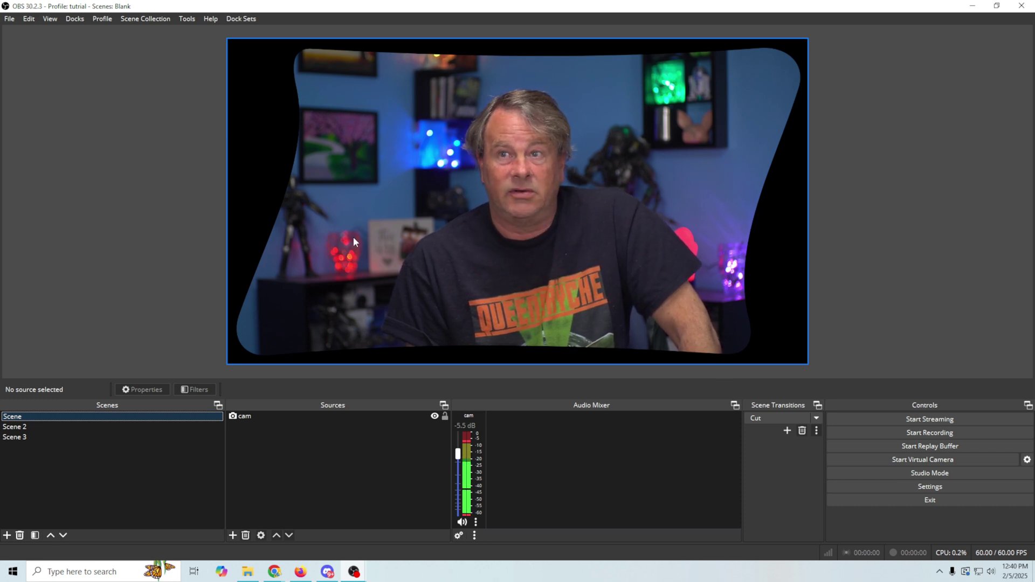
{"action": "left_click", "coordinate": [70, 426]}
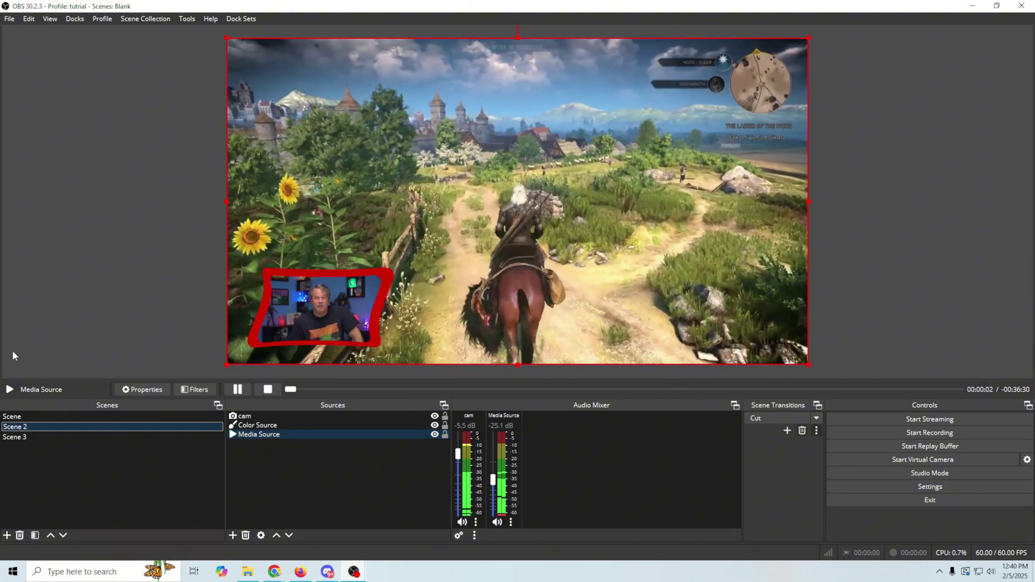
{"action": "left_click", "coordinate": [28, 415]}
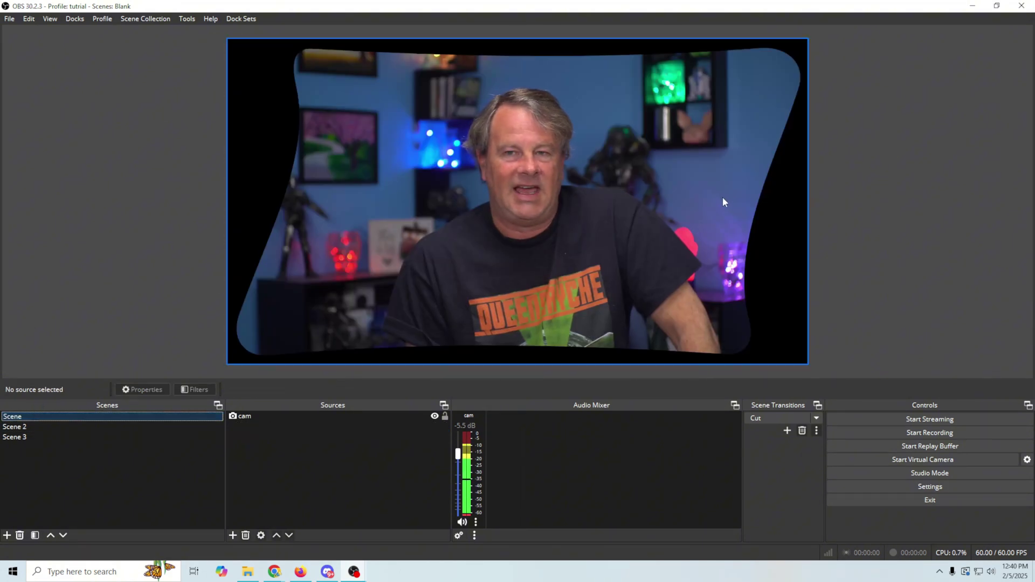
{"action": "left_click", "coordinate": [90, 426]}
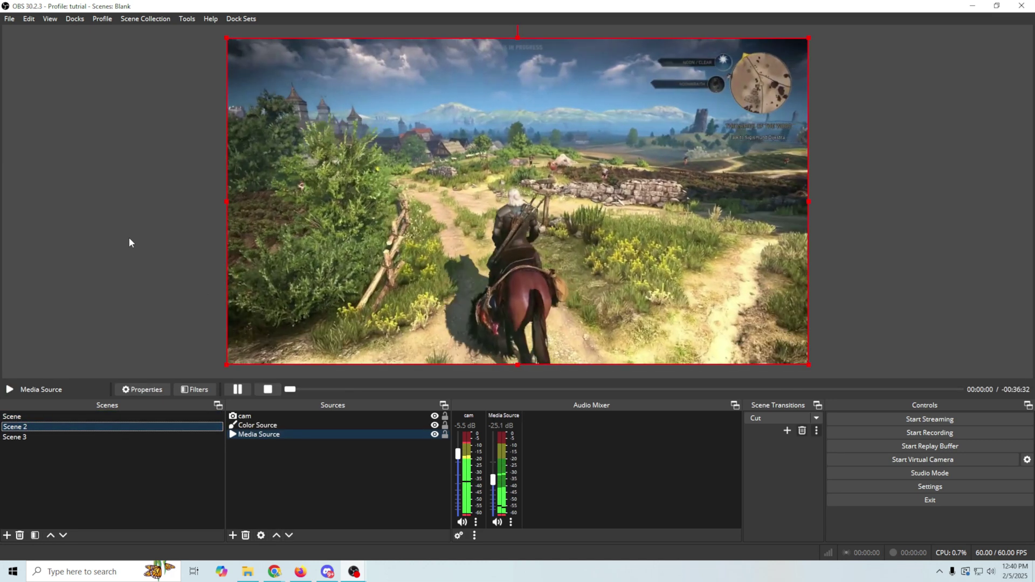
Remove the cam source from Scene 2
{"action": "left_click", "coordinate": [258, 417]}
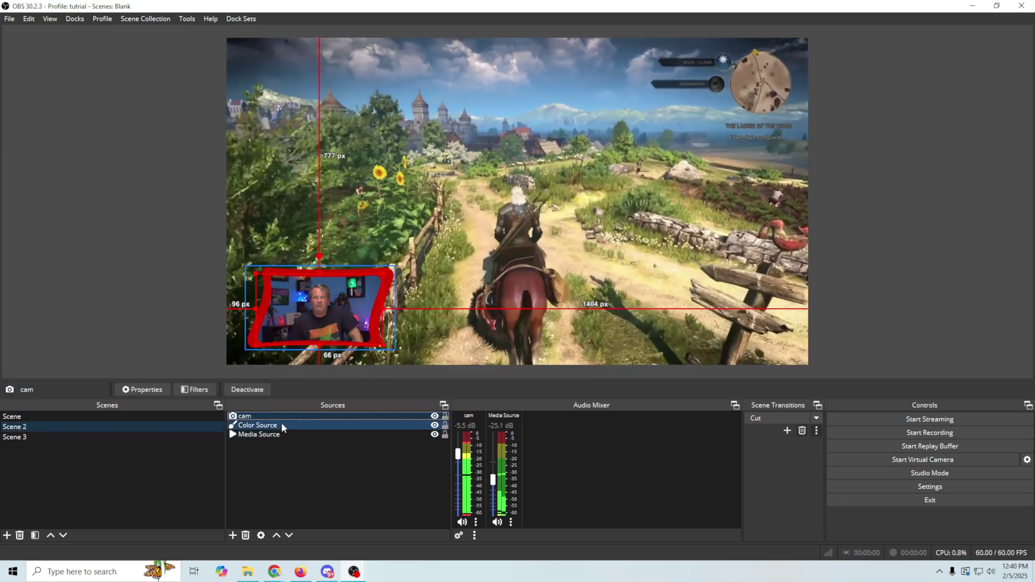
{"action": "right_click", "coordinate": [283, 417]}
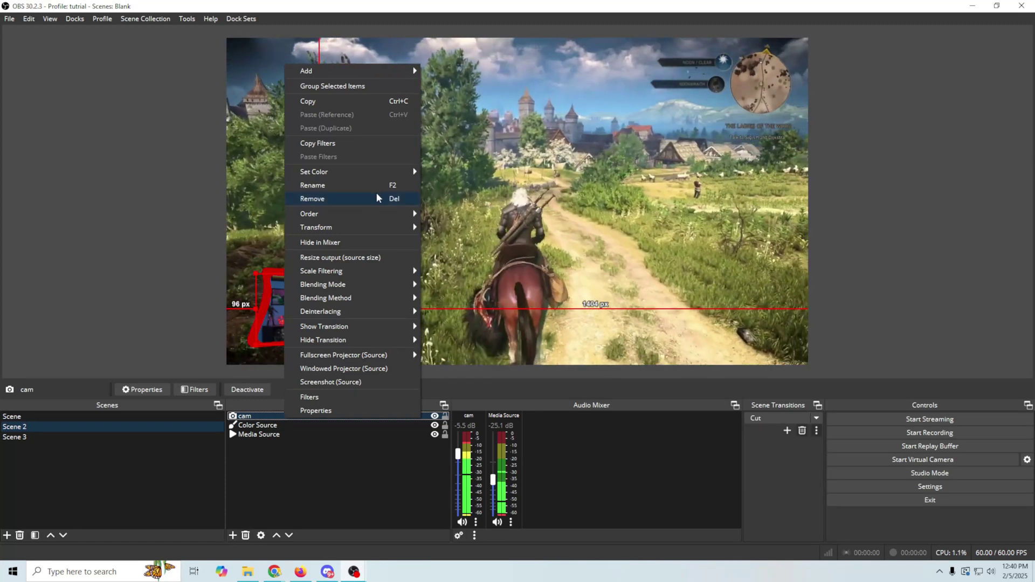
{"action": "left_click", "coordinate": [352, 199]}
Add a Source Clone of cam to Scene 2 and shrink it into the canvas's lower-left corner, about 824 px below the top edge
{"action": "left_click", "coordinate": [229, 536]}
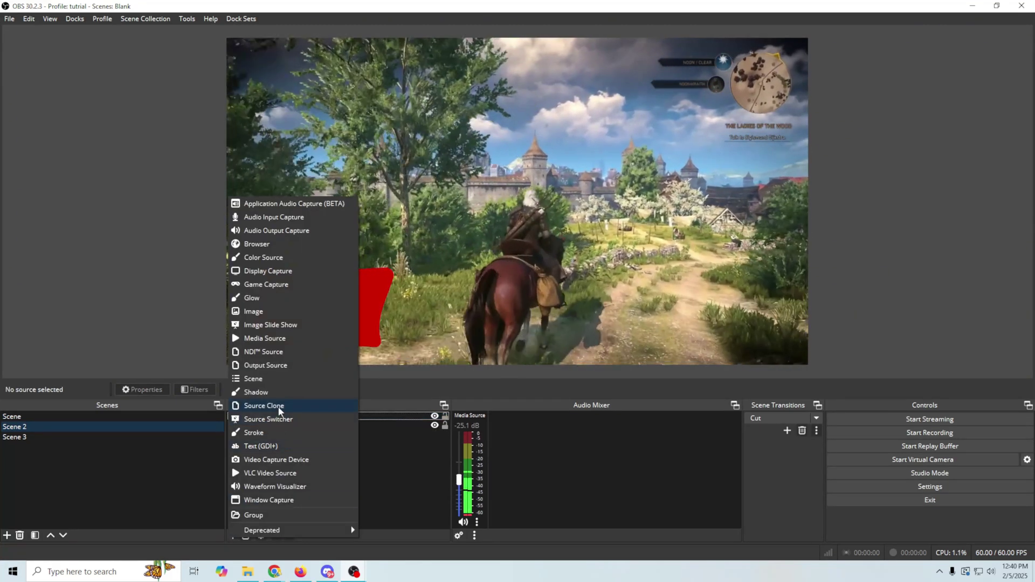
{"action": "left_click", "coordinate": [266, 405]}
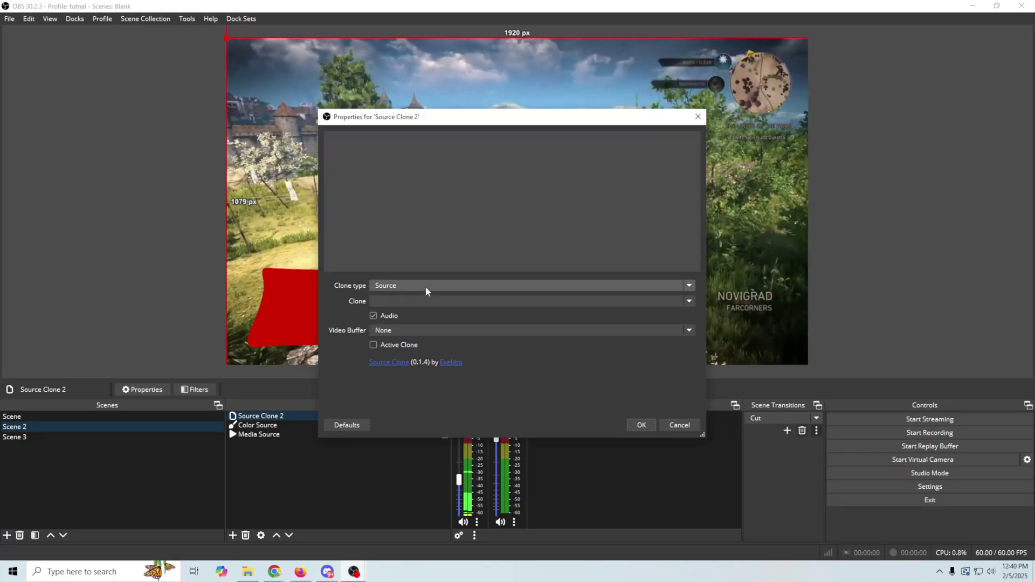
{"action": "left_click", "coordinate": [689, 301]}
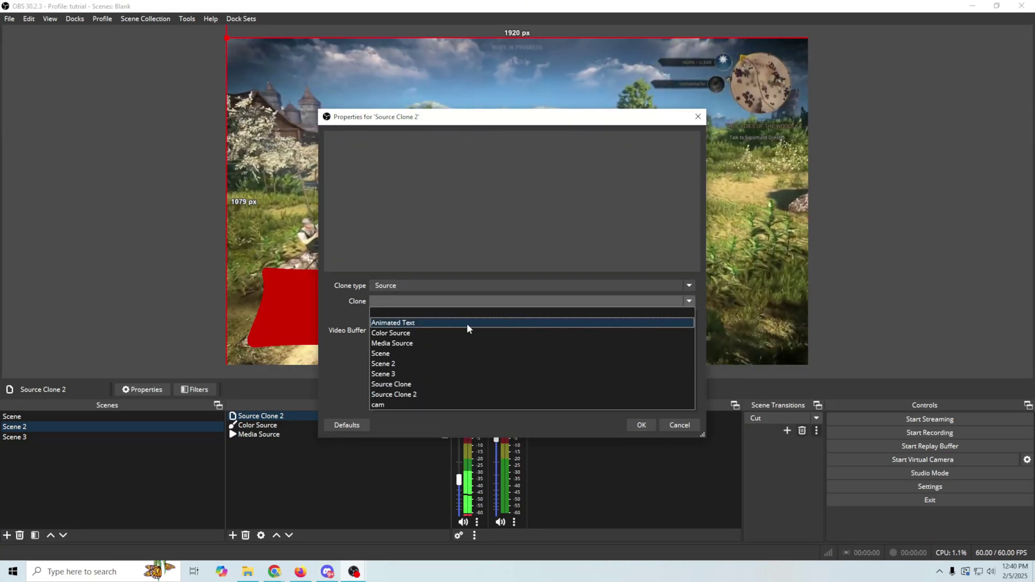
{"action": "left_click", "coordinate": [381, 405]}
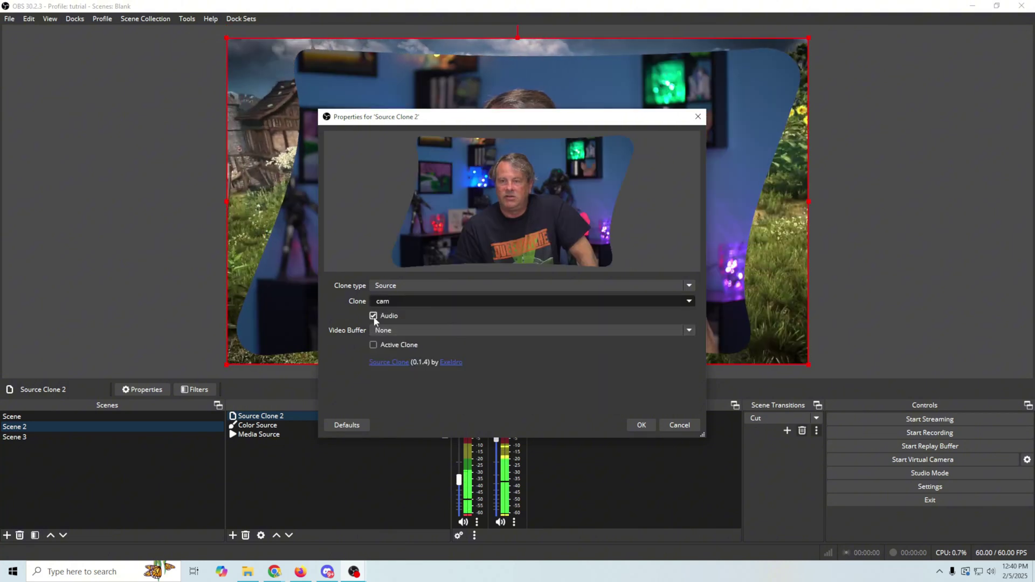
{"action": "left_click", "coordinate": [640, 426]}
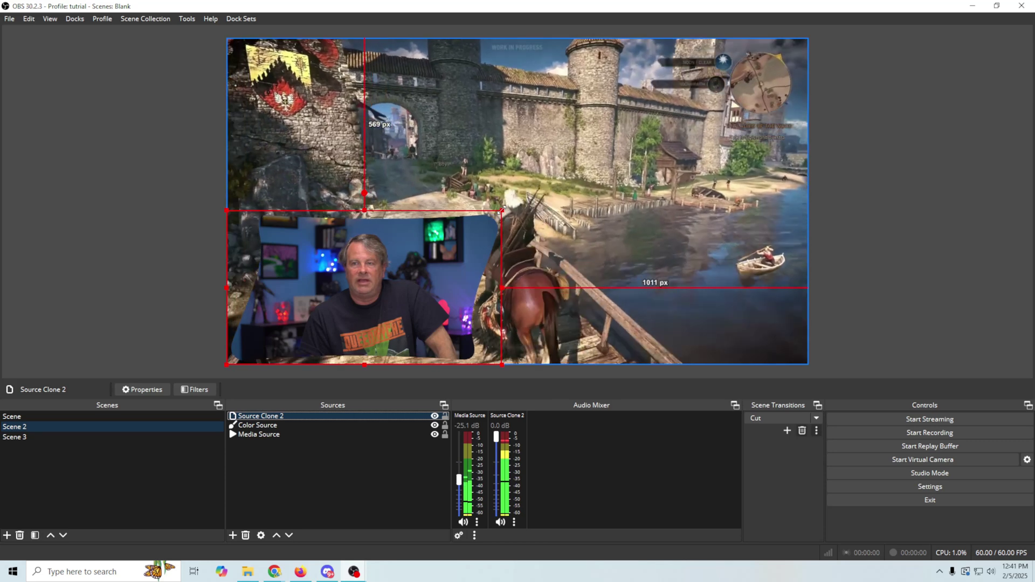
{"action": "mouse_move", "coordinate": [502, 209]}
{"action": "left_mouse_down"}
{"action": "mouse_move", "coordinate": [337, 259]}
{"action": "mouse_move", "coordinate": [372, 272]}
{"action": "mouse_move", "coordinate": [339, 275]}
{"action": "mouse_move", "coordinate": [365, 305]}
{"action": "left_mouse_up"}
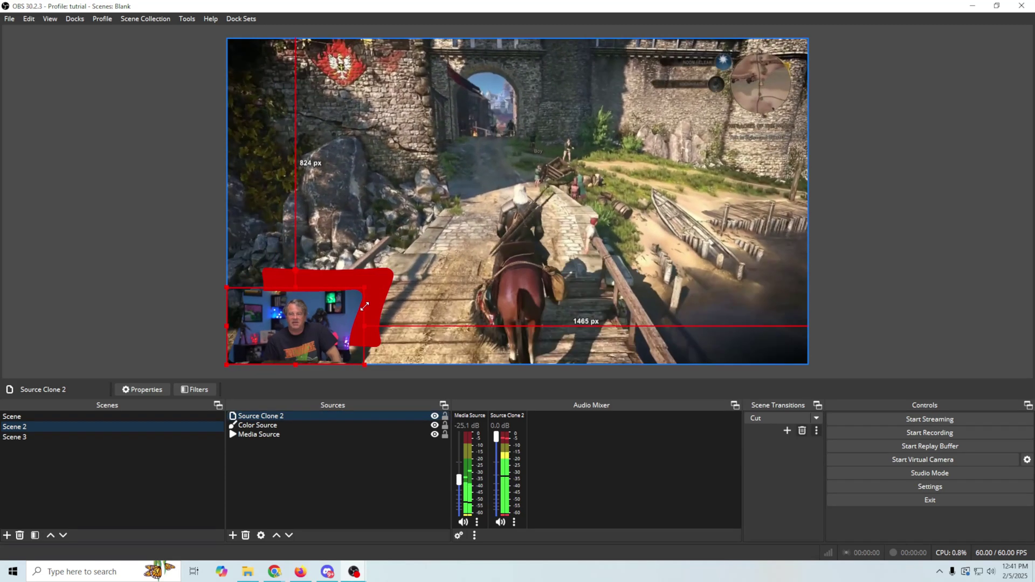
Remove the Image Mask/Blend filter from the cam source in Scene
{"action": "left_click", "coordinate": [82, 416]}
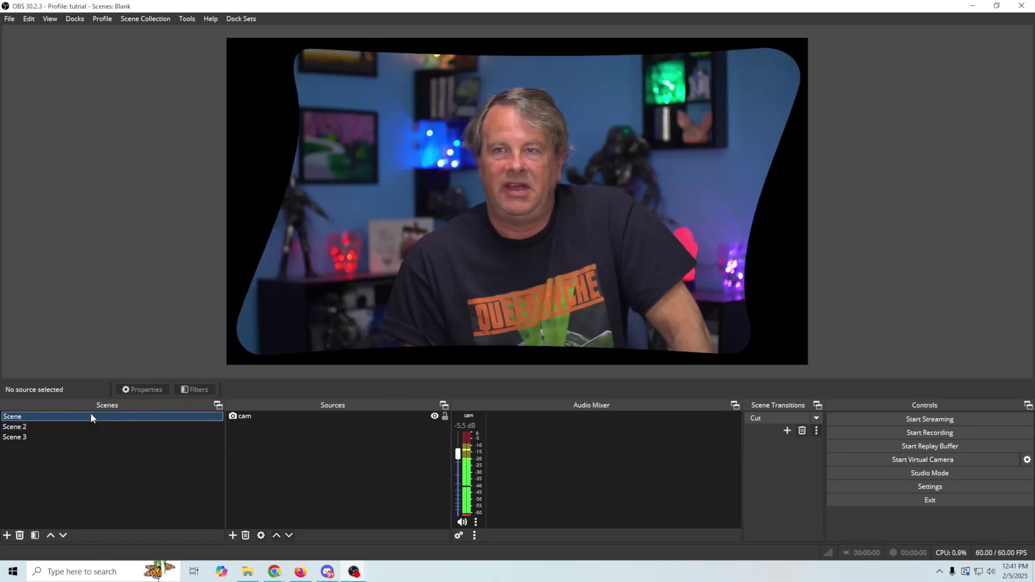
{"action": "right_click", "coordinate": [281, 415]}
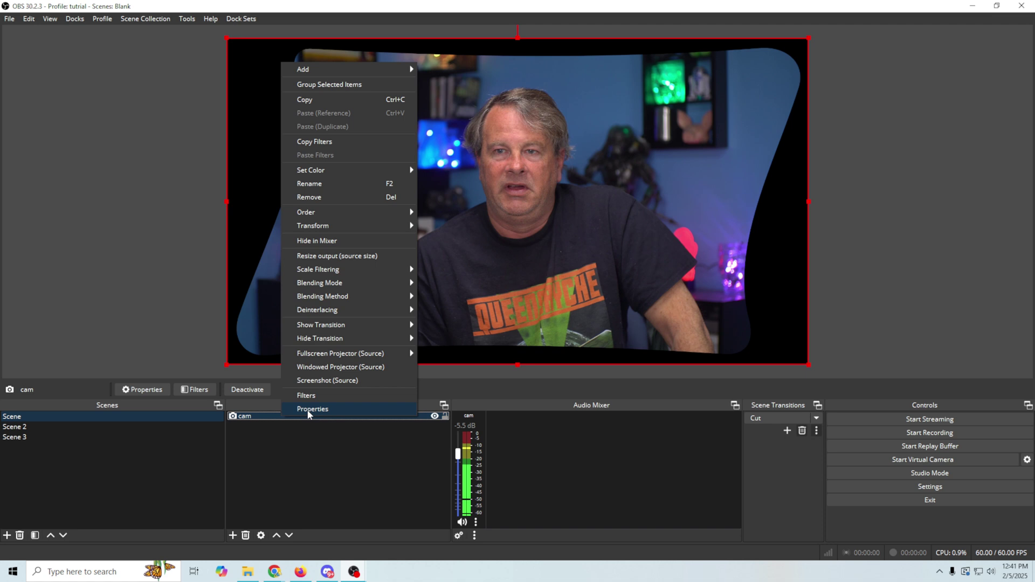
{"action": "left_click", "coordinate": [323, 395]}
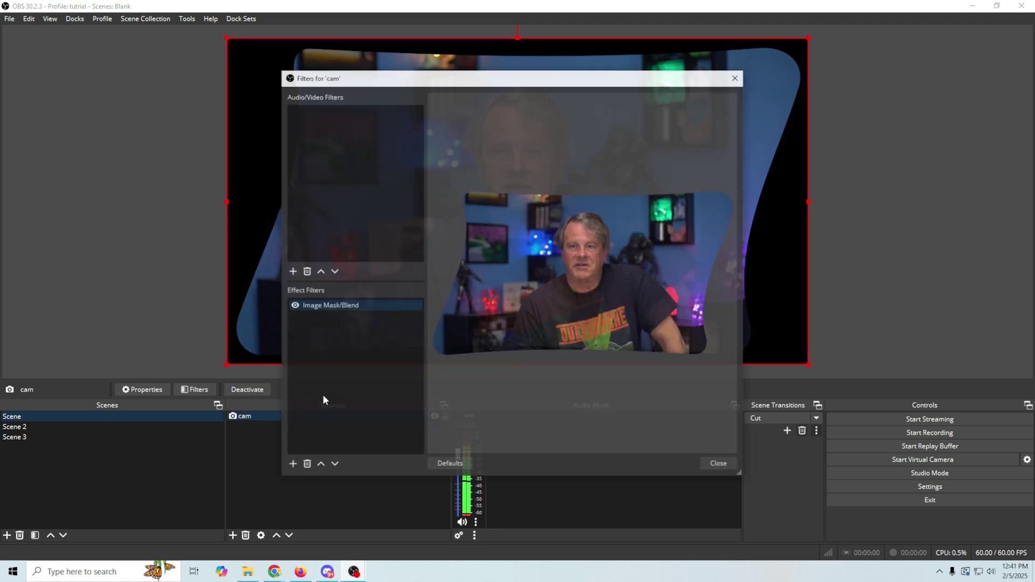
{"action": "left_click", "coordinate": [317, 307]}
{"action": "left_click", "coordinate": [306, 465]}
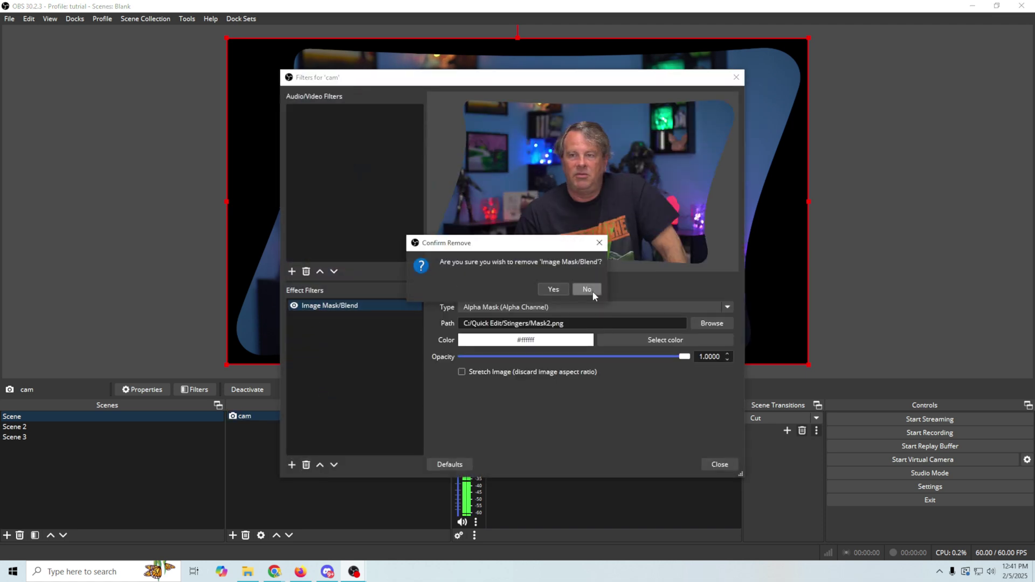
{"action": "left_click", "coordinate": [556, 289]}
{"action": "left_click", "coordinate": [713, 465]}
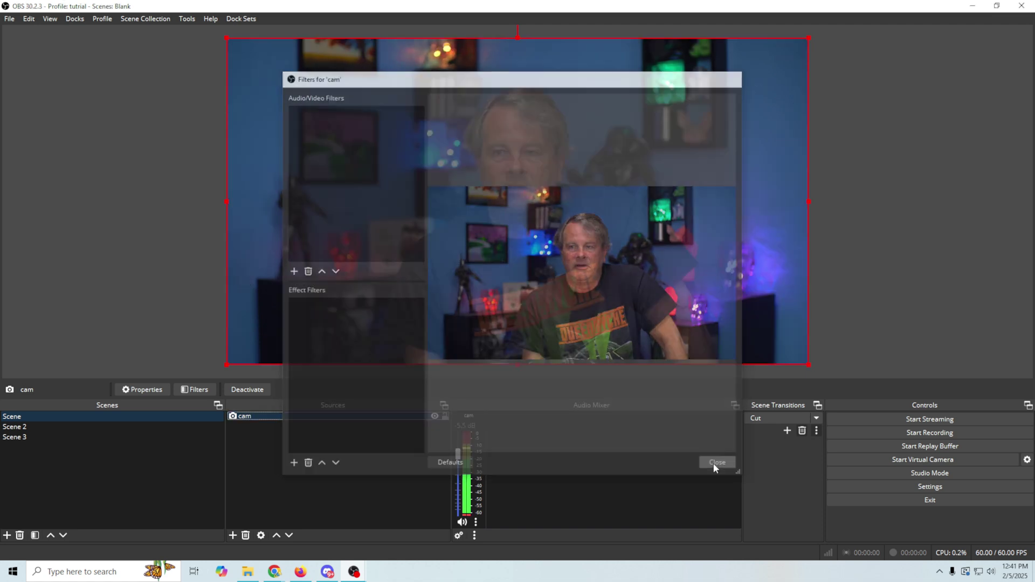
Move Source Clone 2 in Scene 2 over the red frame, about 90 px from the canvas's left edge, and add an Image Mask/Blend filter
{"action": "left_click", "coordinate": [17, 427]}
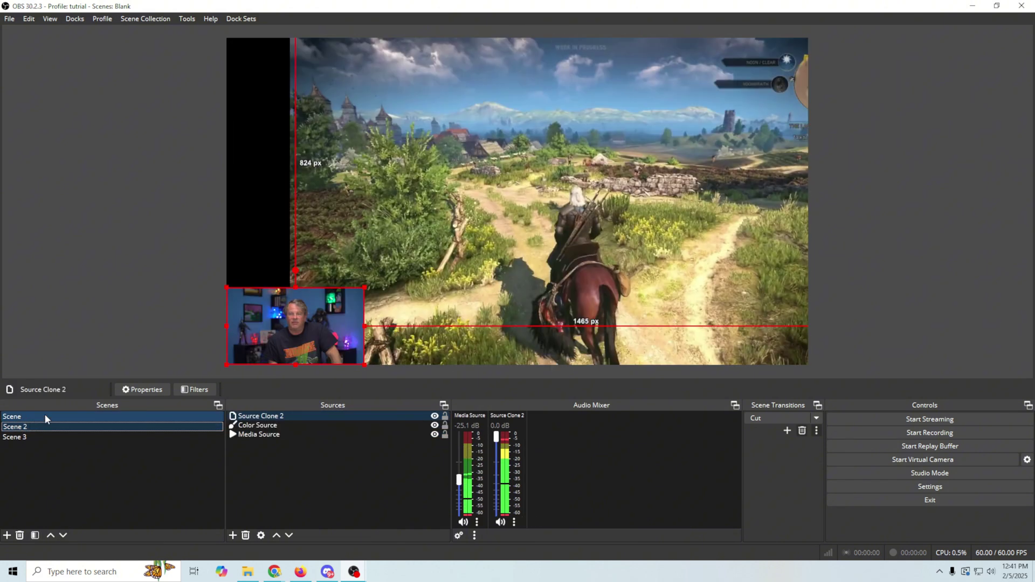
{"action": "left_click_drag", "start_coordinate": [289, 328], "coordinate": [321, 311]}
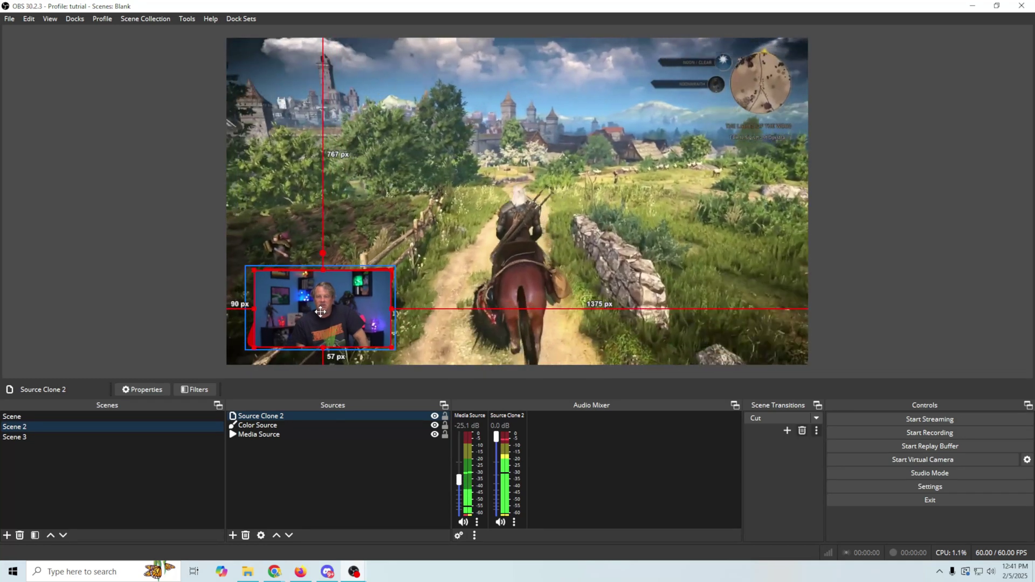
{"action": "right_click", "coordinate": [310, 413]}
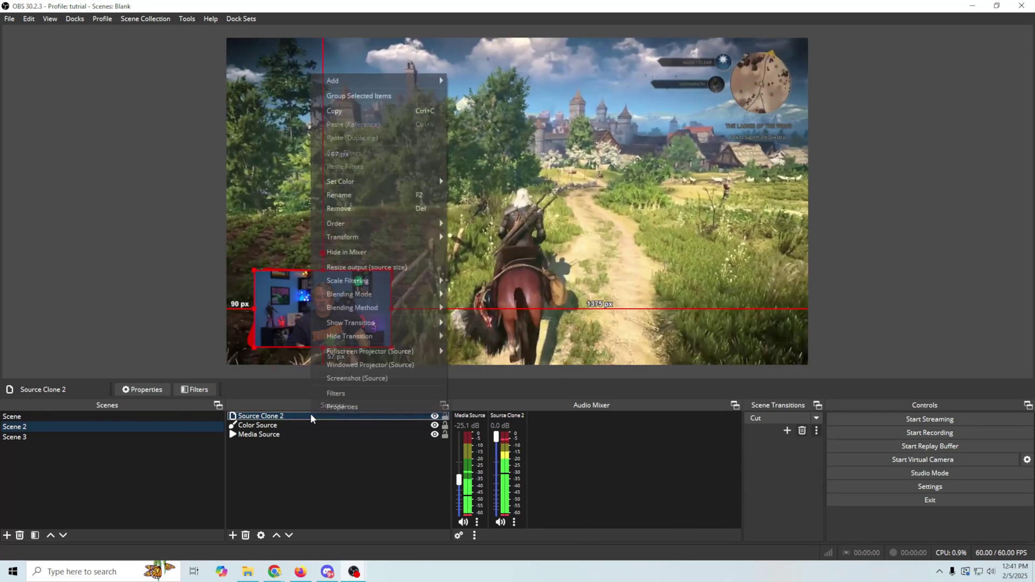
{"action": "left_click", "coordinate": [345, 398]}
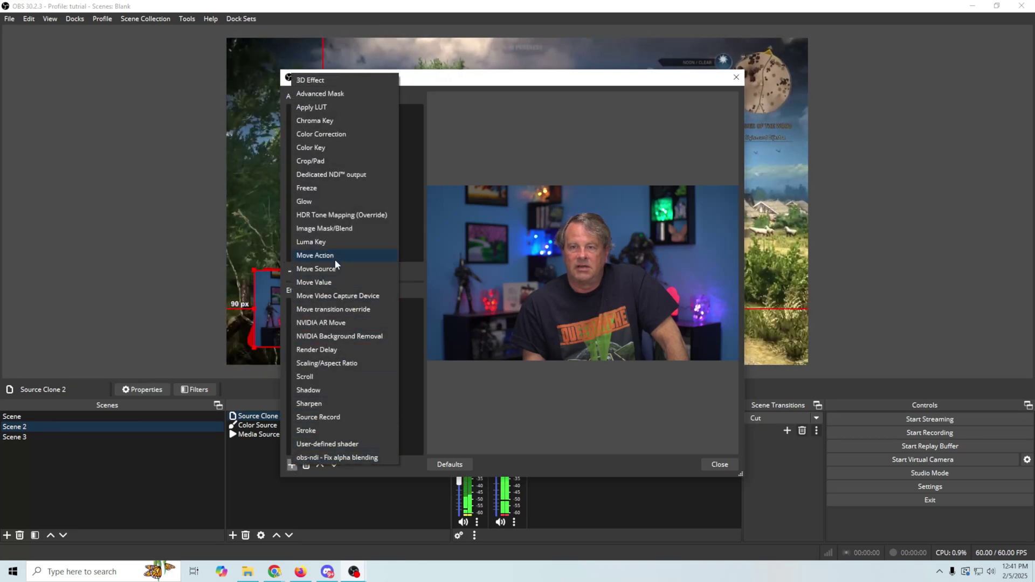
{"action": "left_click", "coordinate": [337, 230]}
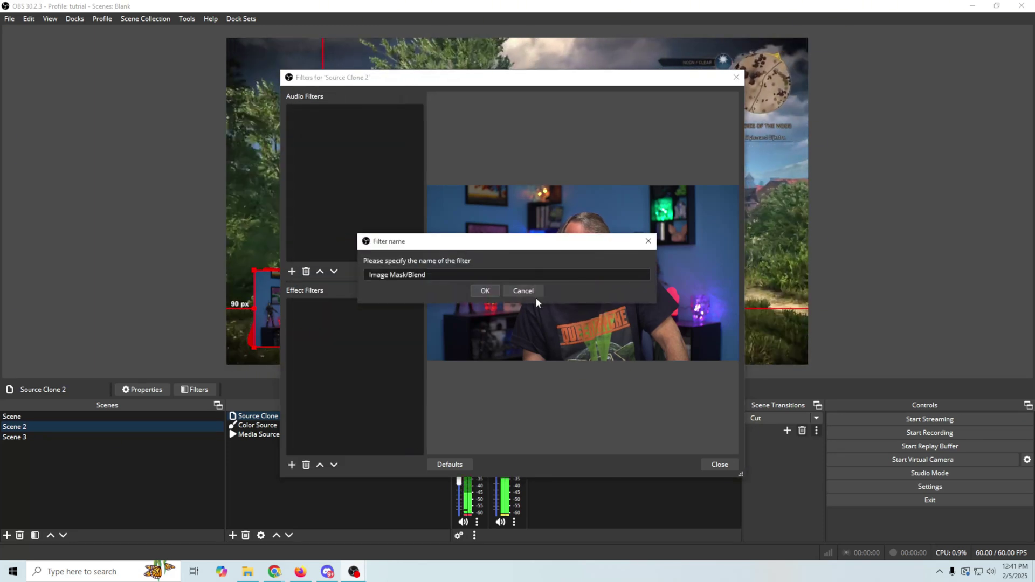
{"action": "key", "text": "Return"}
Load Mask2.png into the clone's mask filter and set its type to Alpha Mask (Alpha Channel)
{"action": "left_click", "coordinate": [692, 299]}
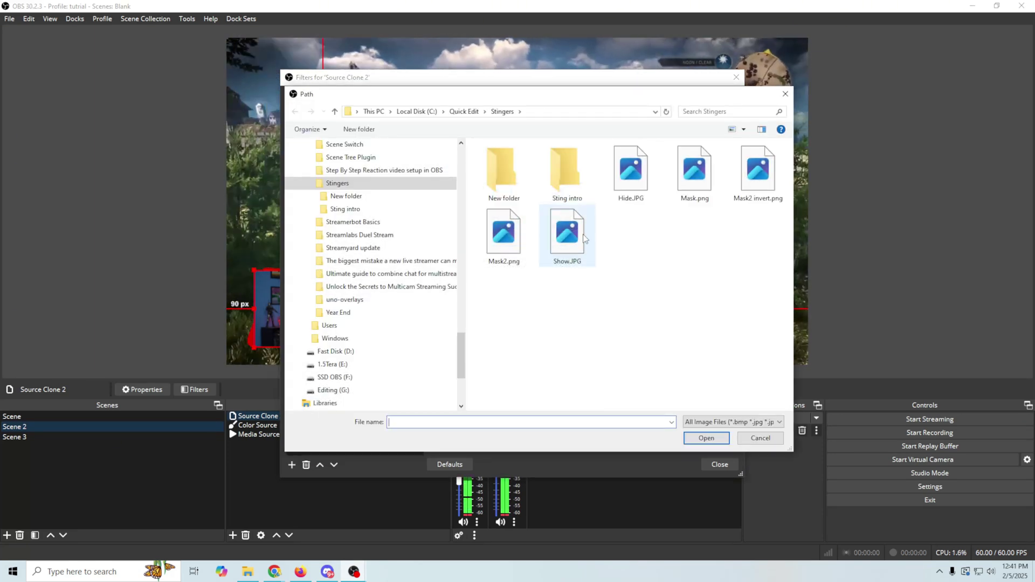
{"action": "left_click", "coordinate": [697, 436]}
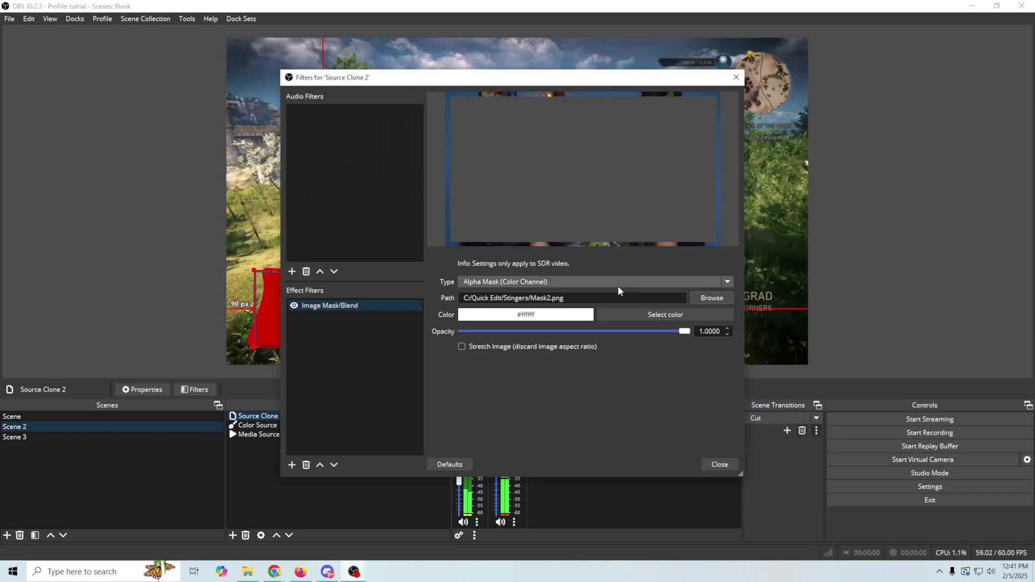
{"action": "left_click", "coordinate": [618, 287]}
{"action": "left_click", "coordinate": [593, 301]}
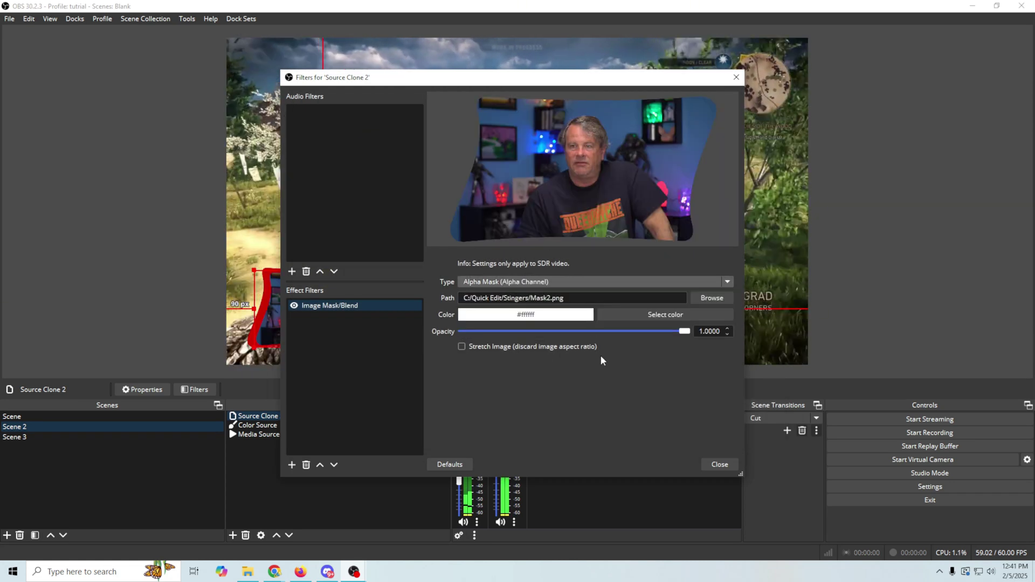
{"action": "left_click", "coordinate": [717, 465]}
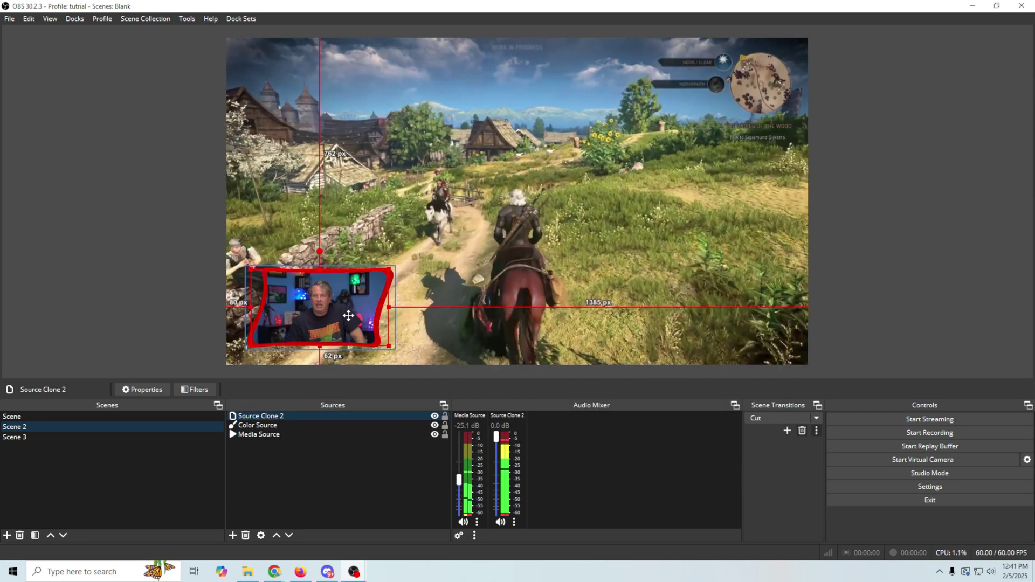
Nudge the masked clone inside the red frame to about 85 px from the canvas's left edge, and compare Scene with Scene 2
{"action": "left_click_drag", "start_coordinate": [348, 315], "coordinate": [350, 317]}
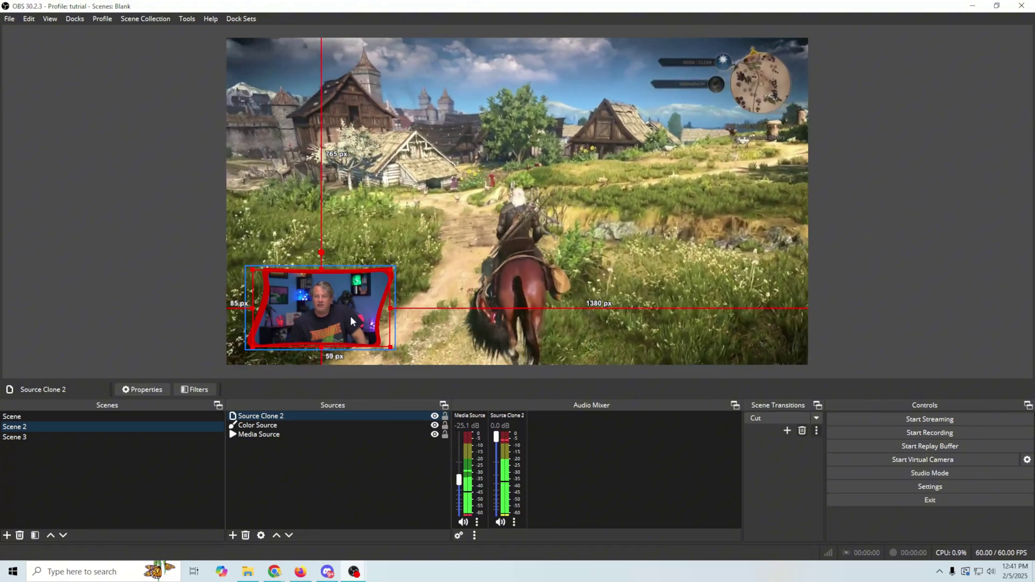
{"action": "left_click", "coordinate": [62, 418]}
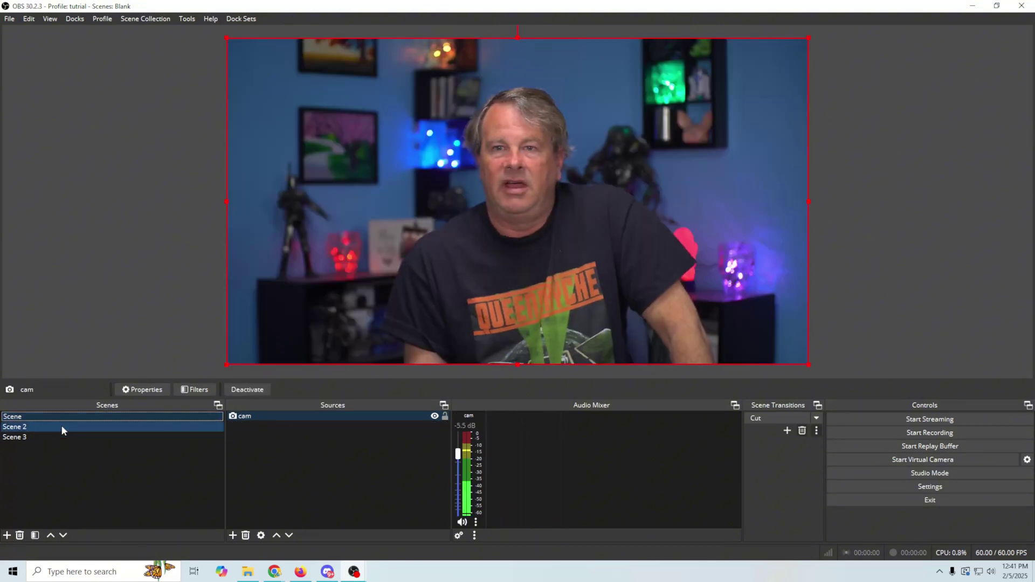
{"action": "left_click", "coordinate": [61, 426]}
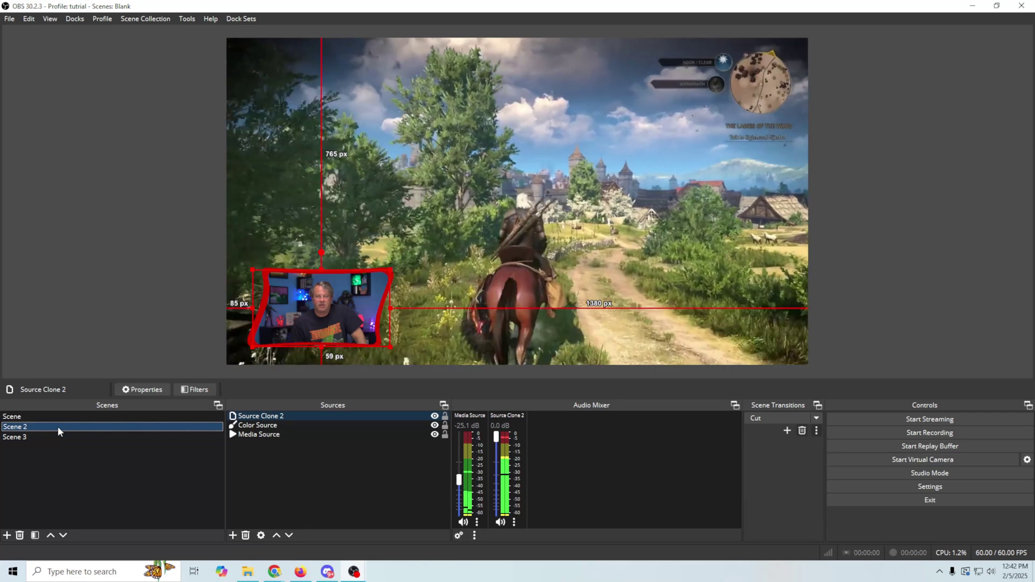
Set Source Clone 2 as the source of Scene 2's Move Source and Move Source 2 filters
{"action": "right_click", "coordinate": [58, 428]}
{"action": "left_click", "coordinate": [82, 376]}
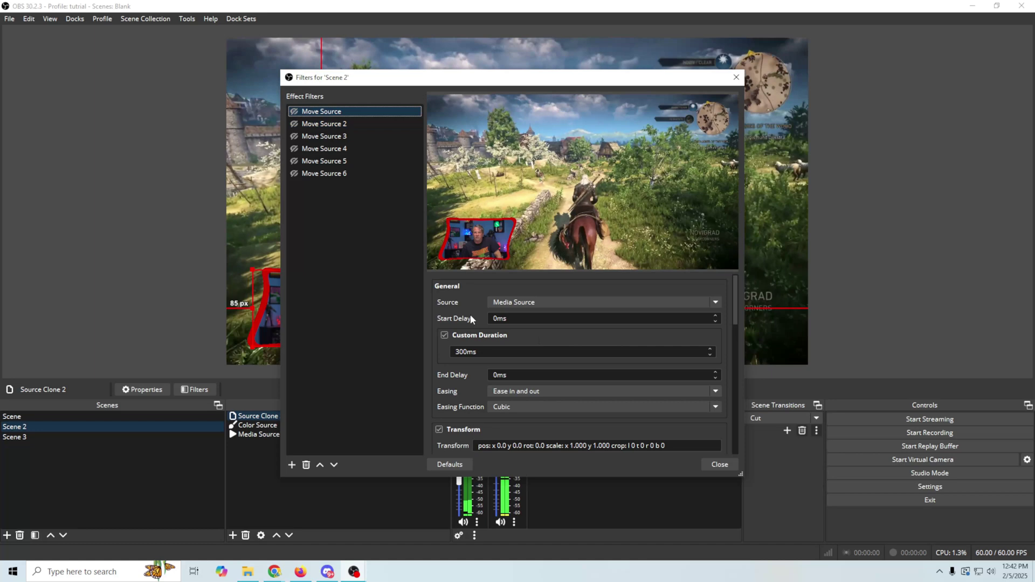
{"action": "left_click", "coordinate": [551, 303]}
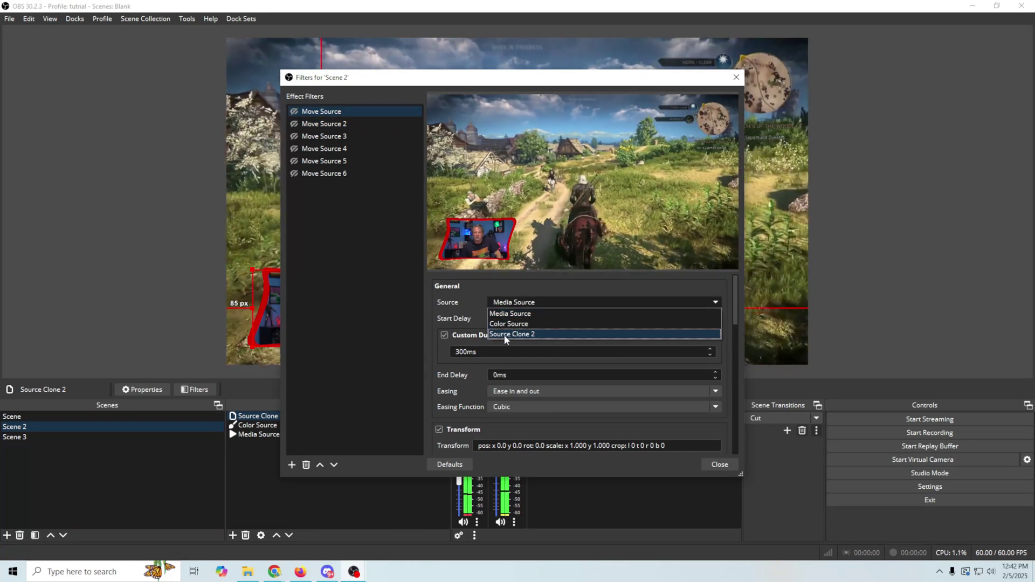
{"action": "left_click", "coordinate": [506, 335]}
{"action": "left_click", "coordinate": [310, 127]}
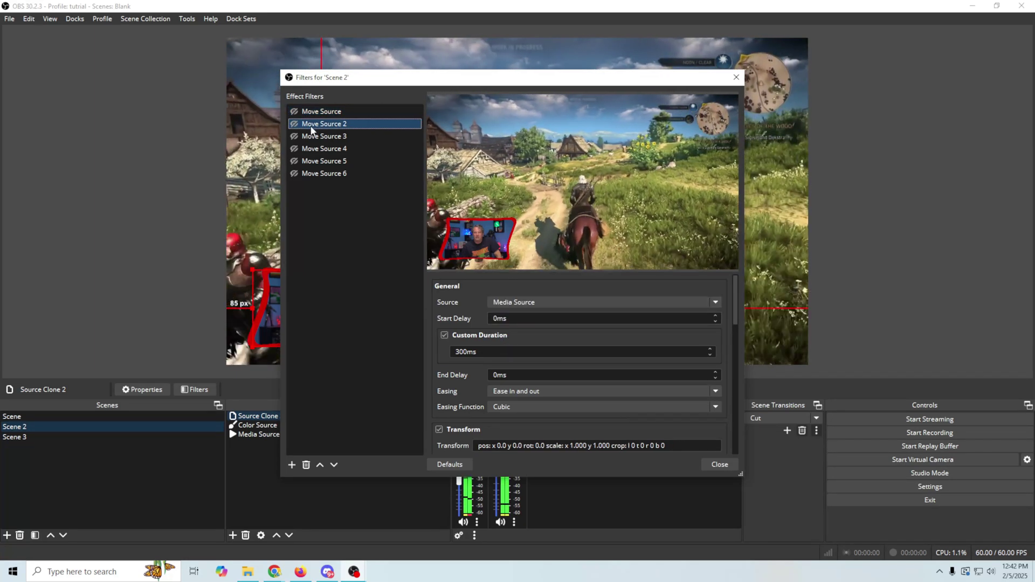
{"action": "left_click", "coordinate": [551, 301]}
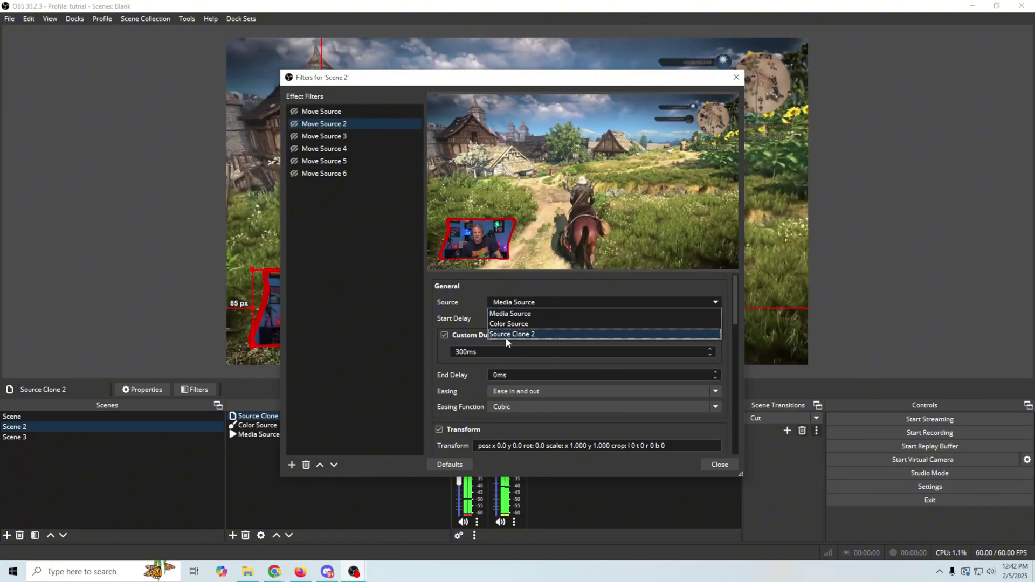
{"action": "left_click", "coordinate": [506, 334]}
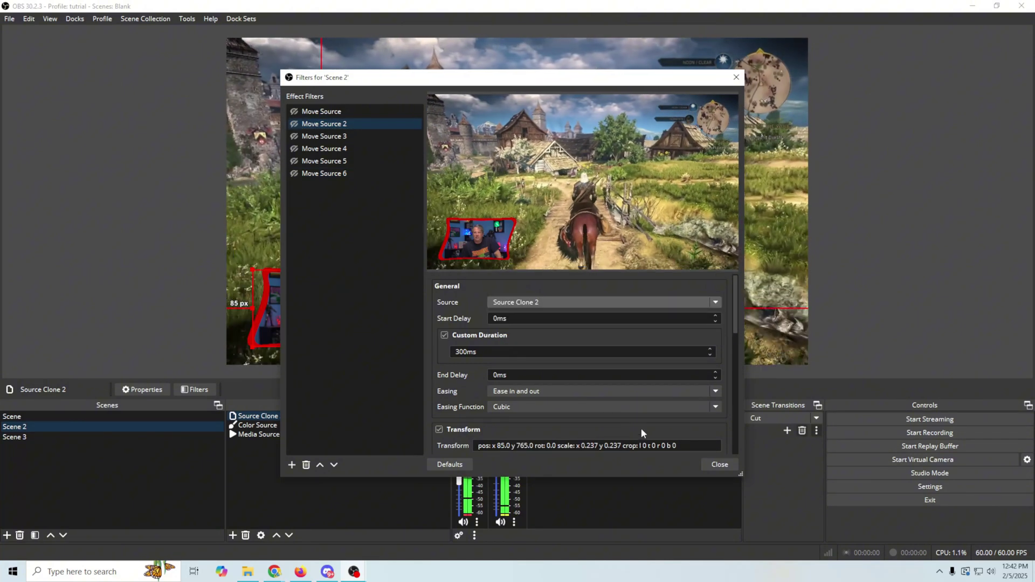
{"action": "left_click", "coordinate": [712, 467]}
Give Source Clone 2 a Stinger show transition that uses the video file Checker.mp4
{"action": "right_click", "coordinate": [279, 418]}
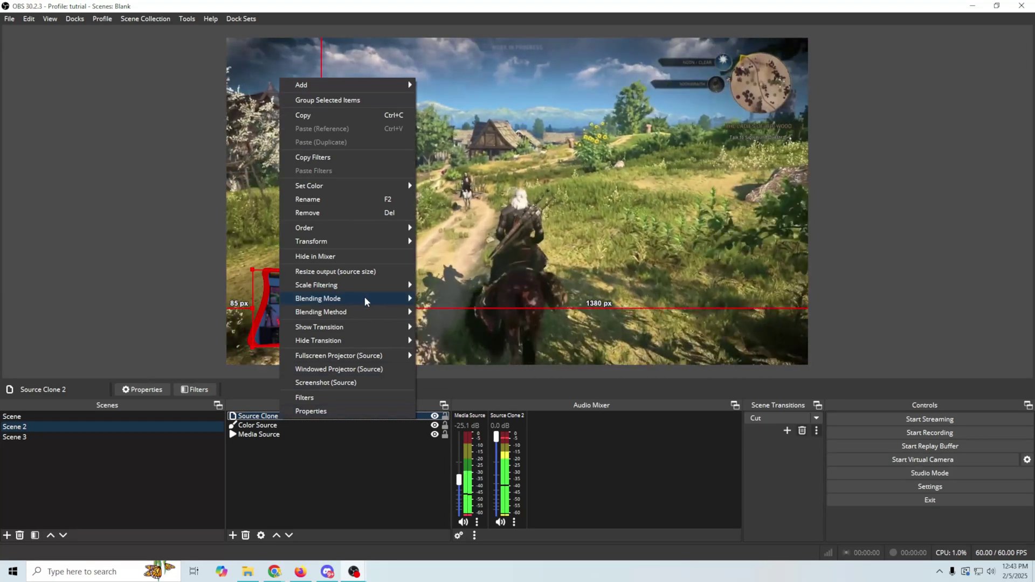
{"action": "mouse_move", "coordinate": [365, 301]}
{"action": "mouse_move", "coordinate": [353, 324]}
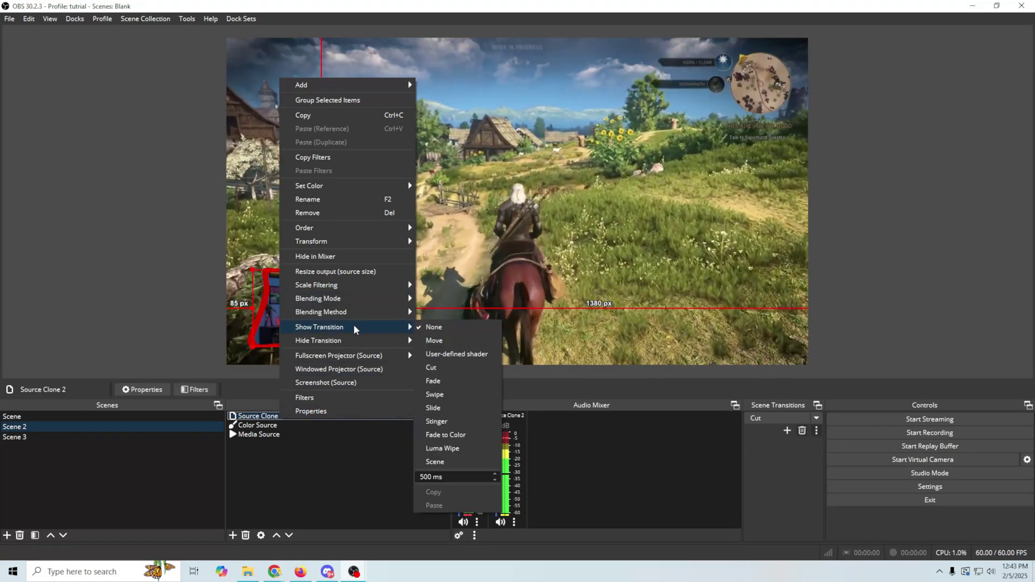
{"action": "left_click", "coordinate": [451, 422]}
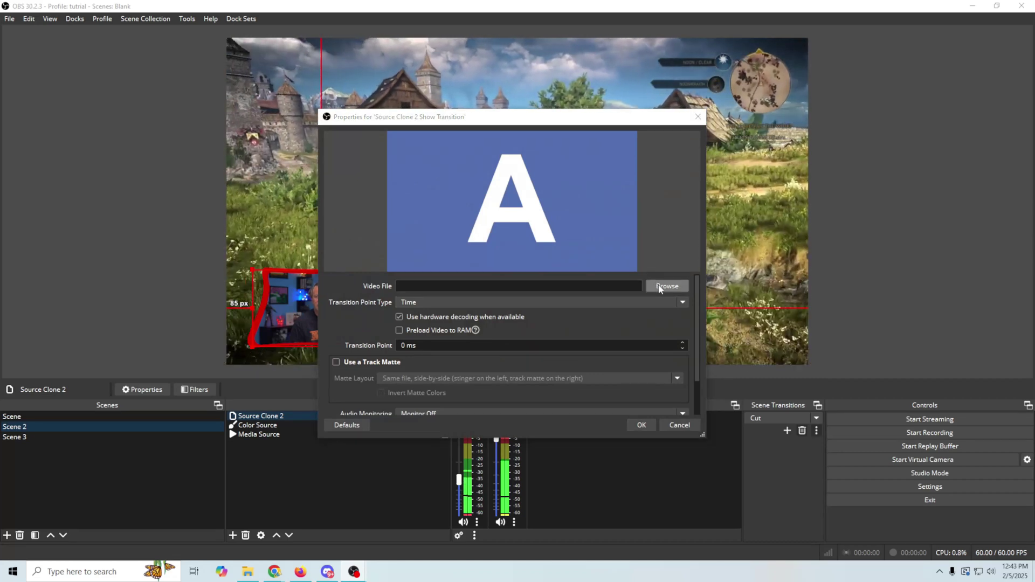
{"action": "left_click", "coordinate": [659, 289]}
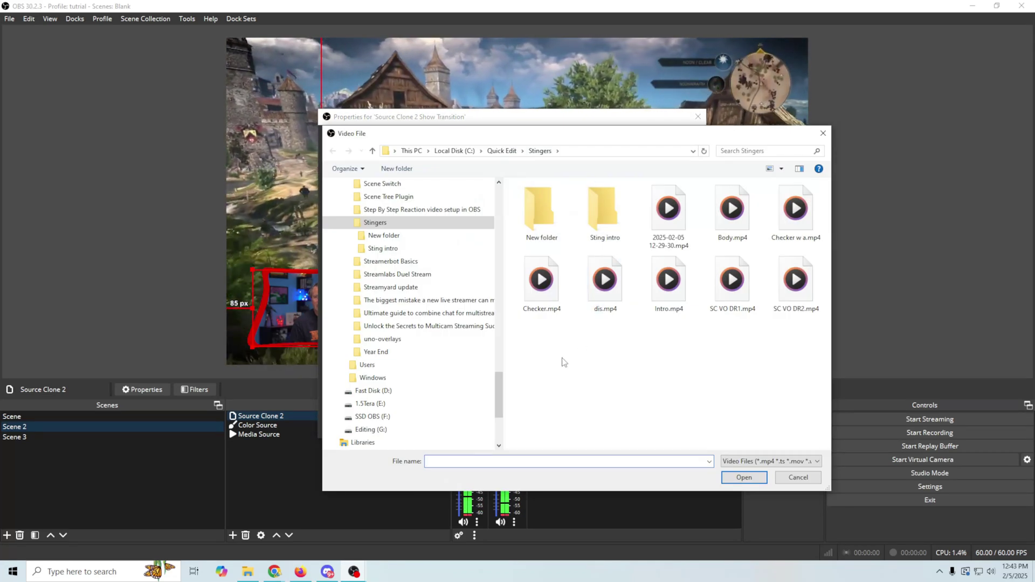
{"action": "double_click", "coordinate": [538, 284]}
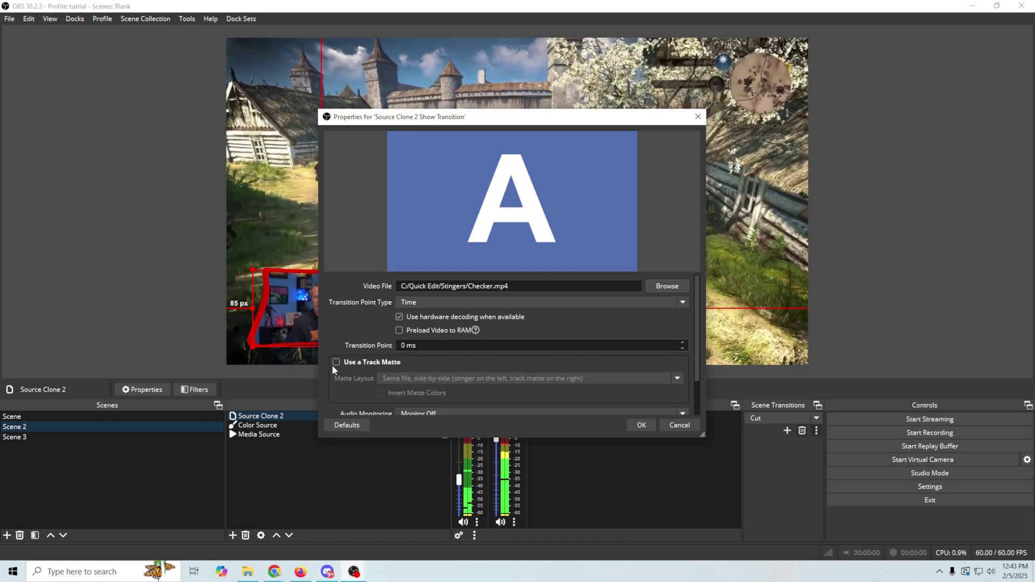
Enable the track matte for the clone's show transition with the Mask only layout and apply the settings
{"action": "left_click", "coordinate": [335, 363]}
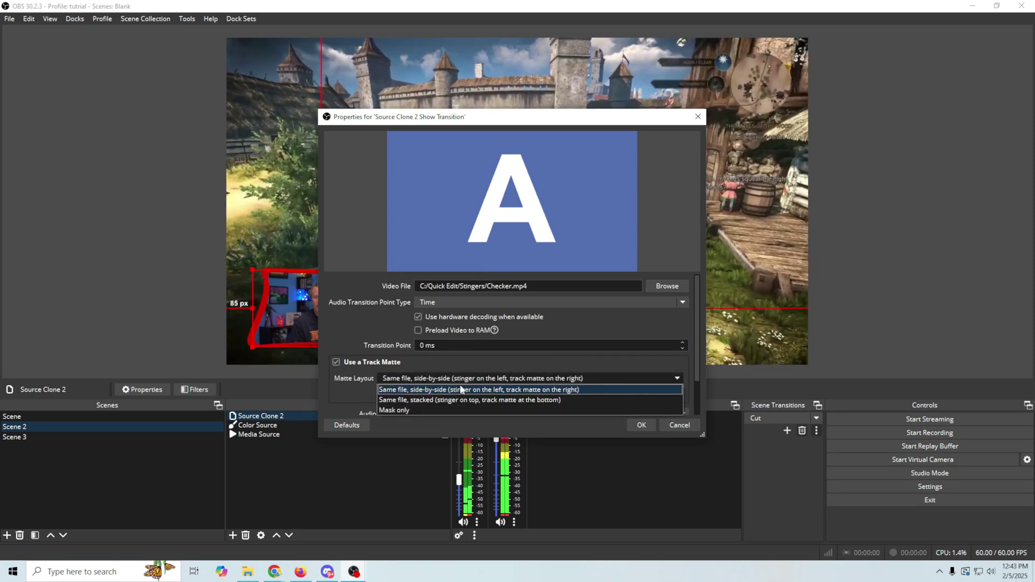
{"action": "scroll", "coordinate": [342, 393], "scroll_direction": "down", "scroll_amount": 3}
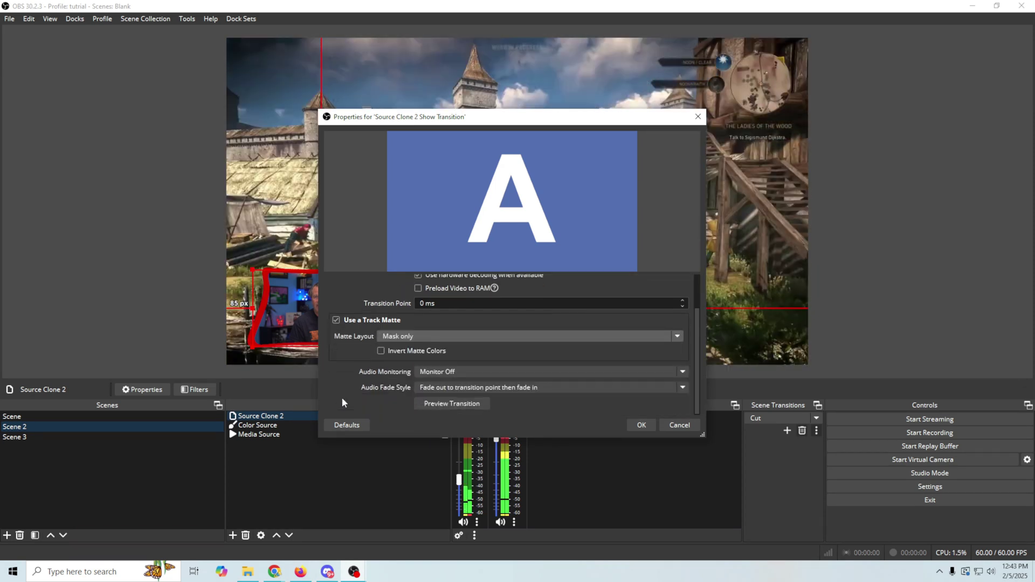
{"action": "scroll", "coordinate": [333, 383], "scroll_direction": "up", "scroll_amount": 2}
{"action": "scroll", "coordinate": [333, 379], "scroll_direction": "up", "scroll_amount": 1}
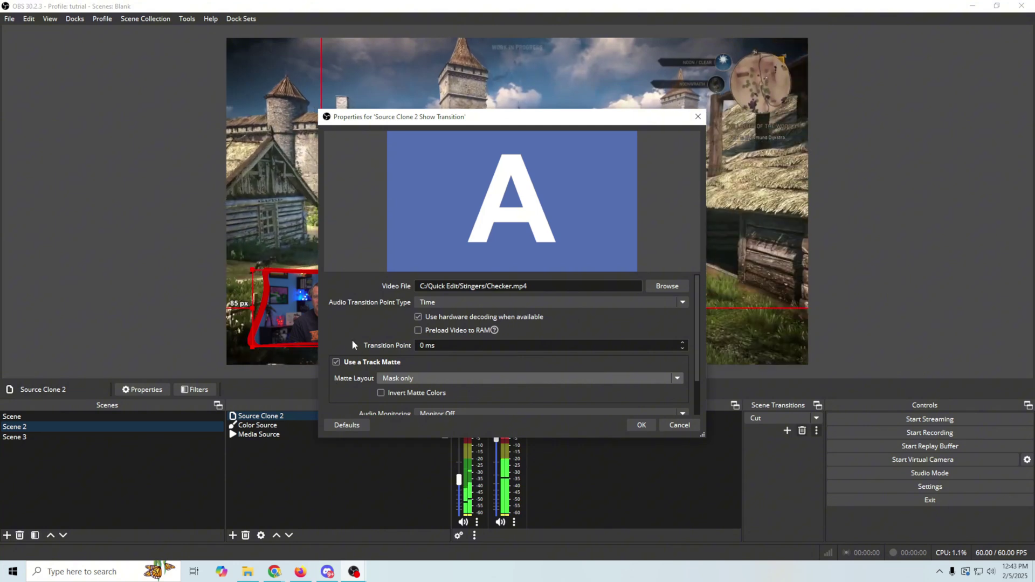
{"action": "scroll", "coordinate": [341, 356], "scroll_direction": "down", "scroll_amount": 3}
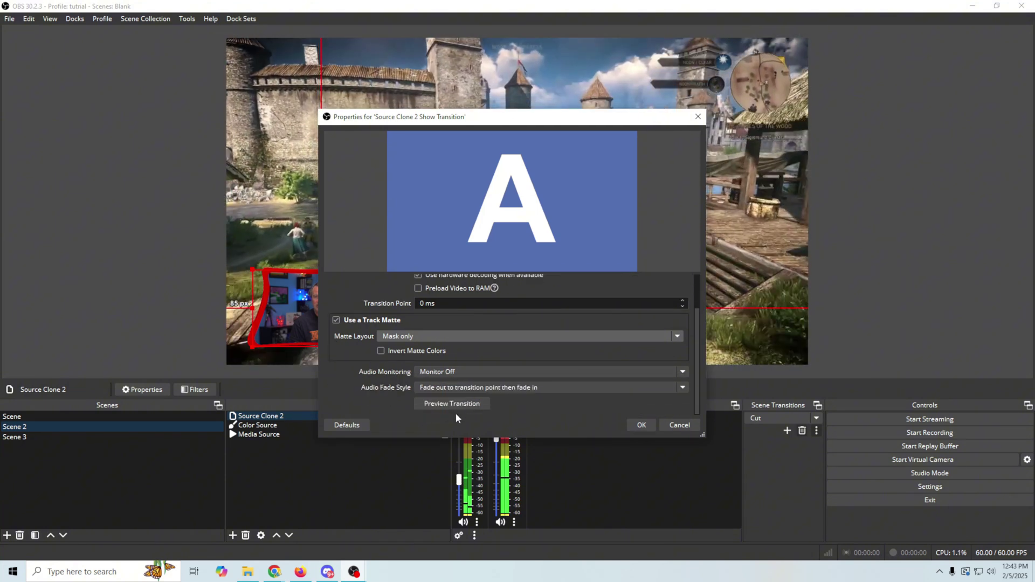
{"action": "left_click", "coordinate": [640, 425]}
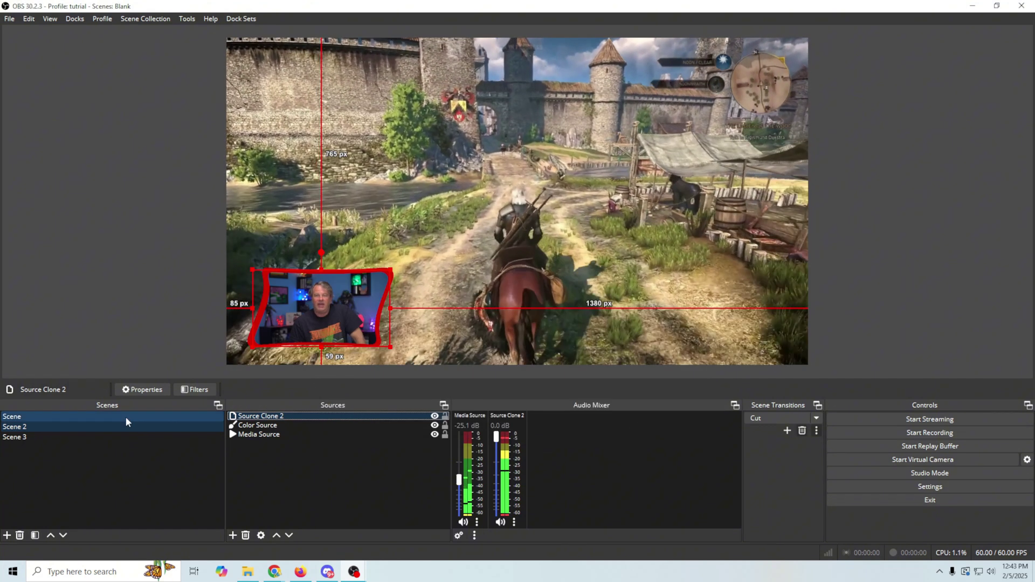
Check the clone's show transition by switching to Scene and back to Scene 2
{"action": "left_click", "coordinate": [125, 416]}
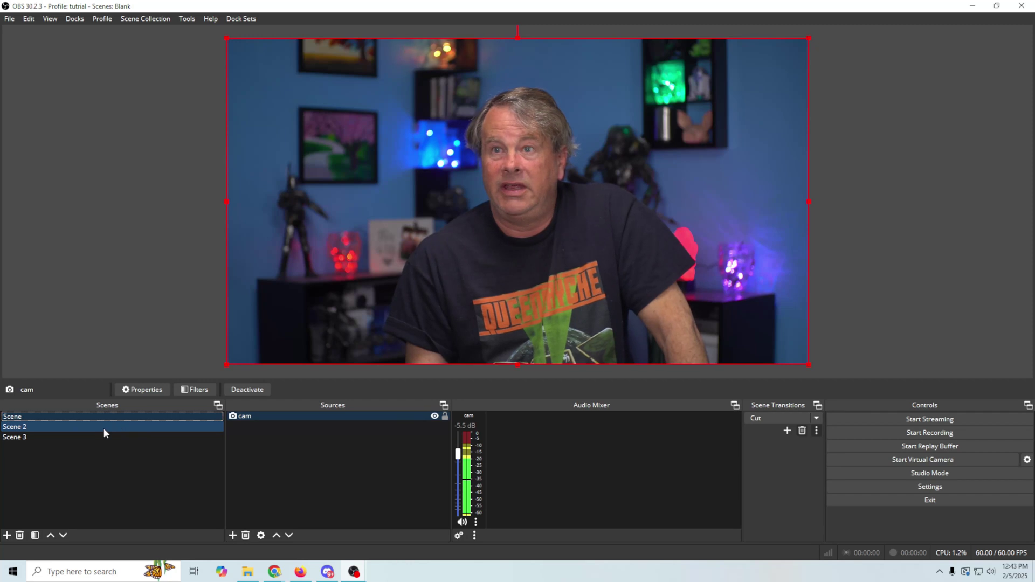
{"action": "left_click", "coordinate": [105, 429]}
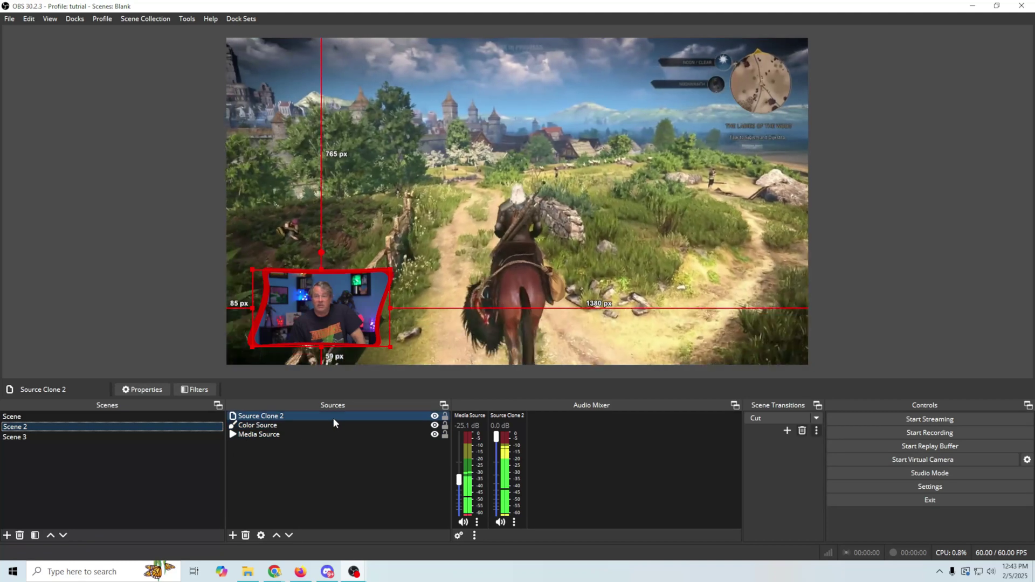
Change the video file of Source Clone 2's show transition to dis.mp4 and apply the settings
{"action": "right_click", "coordinate": [333, 418]}
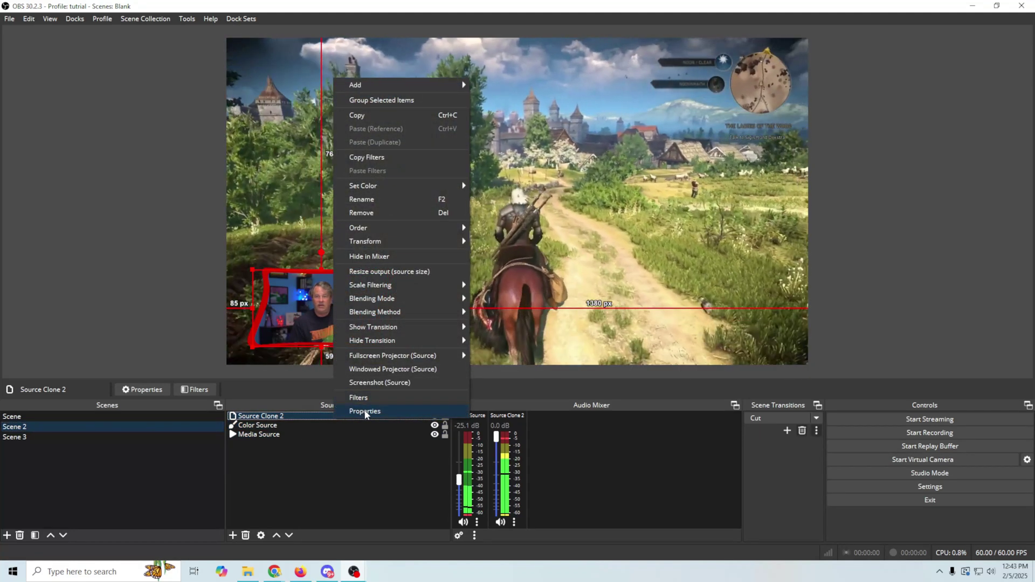
{"action": "mouse_move", "coordinate": [459, 328]}
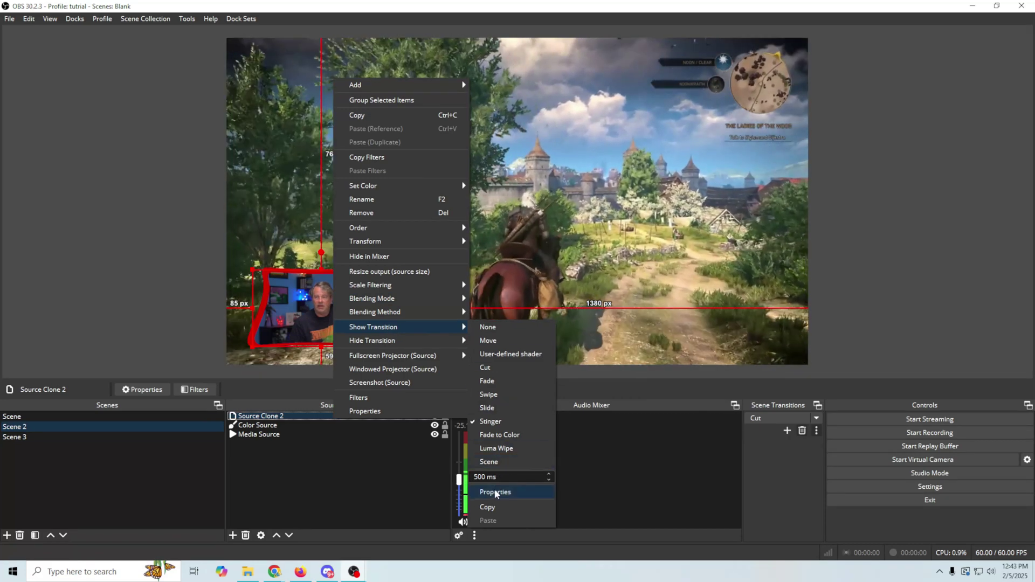
{"action": "left_click", "coordinate": [494, 491]}
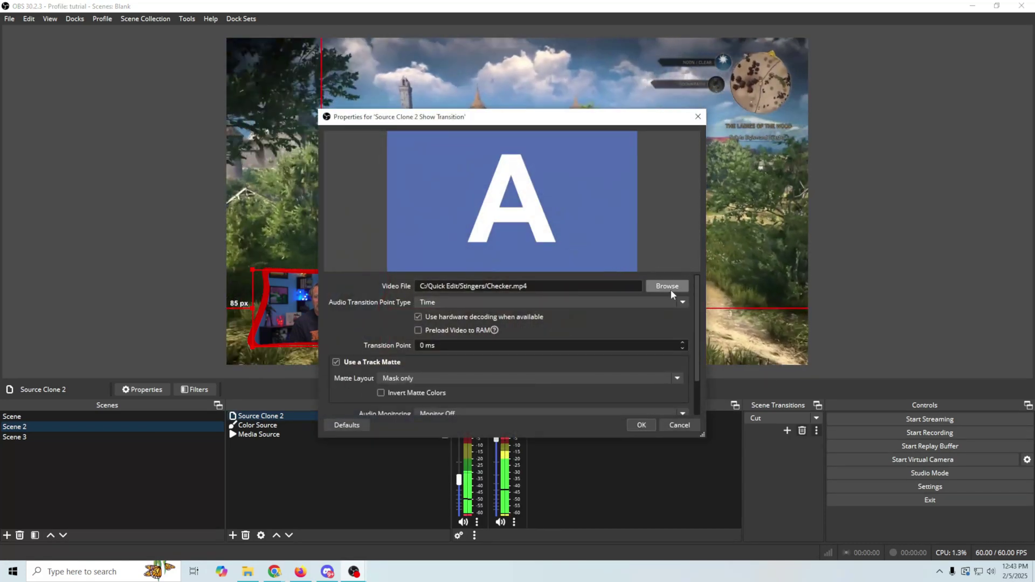
{"action": "left_click", "coordinate": [671, 288]}
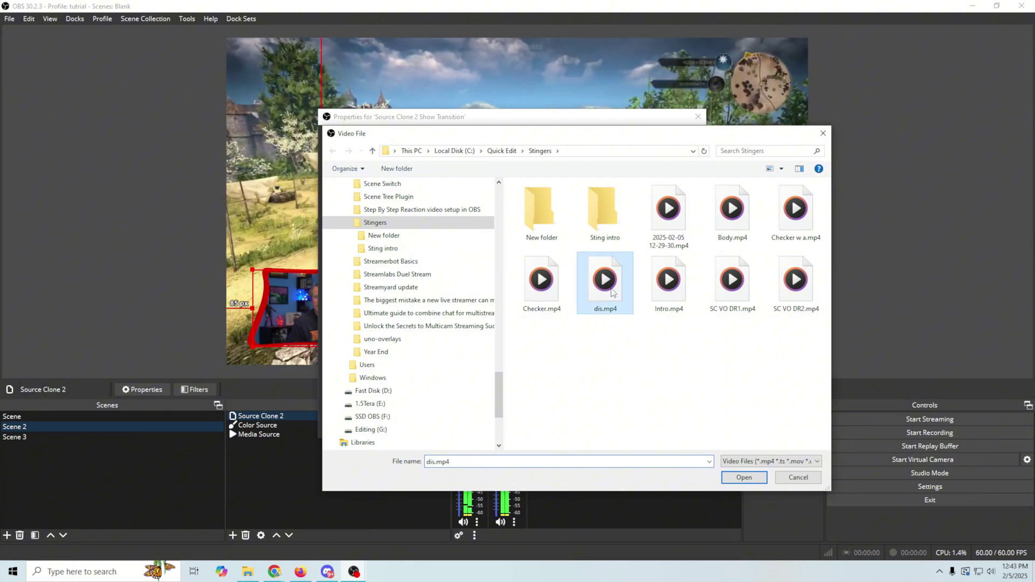
{"action": "left_click", "coordinate": [743, 478]}
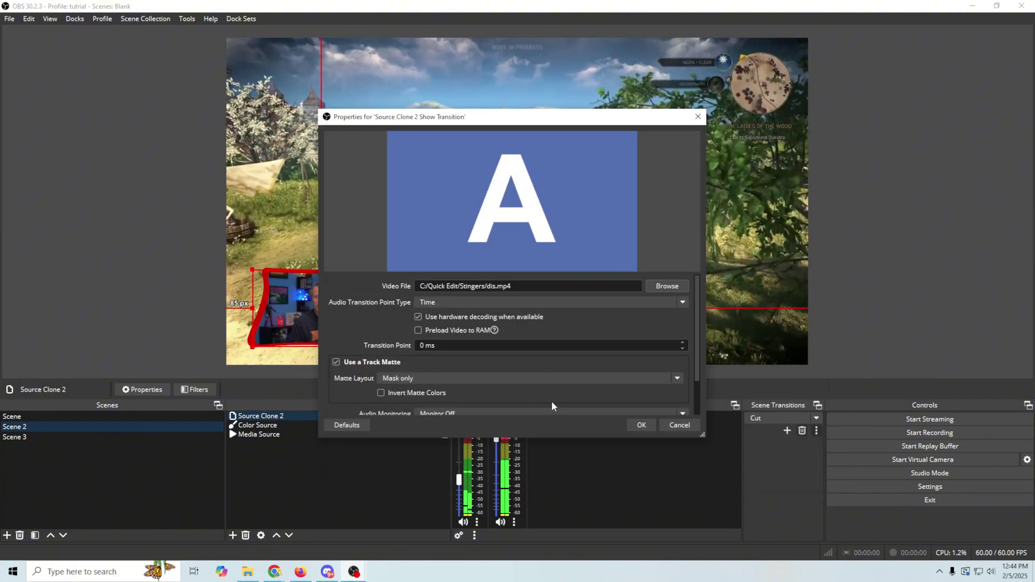
{"action": "left_click", "coordinate": [641, 426]}
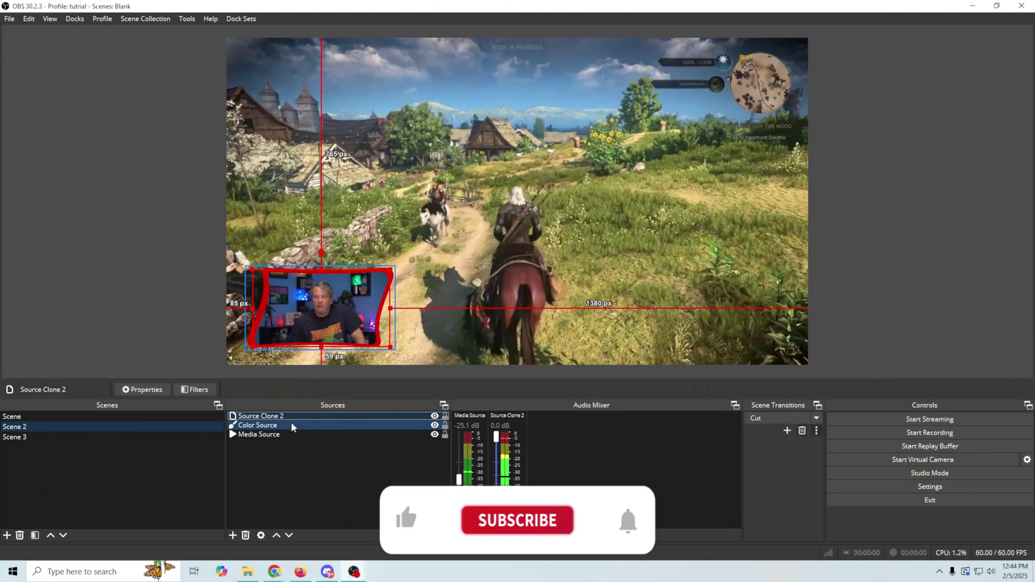
Set the Color Source's show transition video file to dis.mp4 and check it by switching to Scene and back to Scene 2
{"action": "left_click", "coordinate": [290, 434]}
{"action": "left_click", "coordinate": [292, 425]}
{"action": "right_click", "coordinate": [292, 424]}
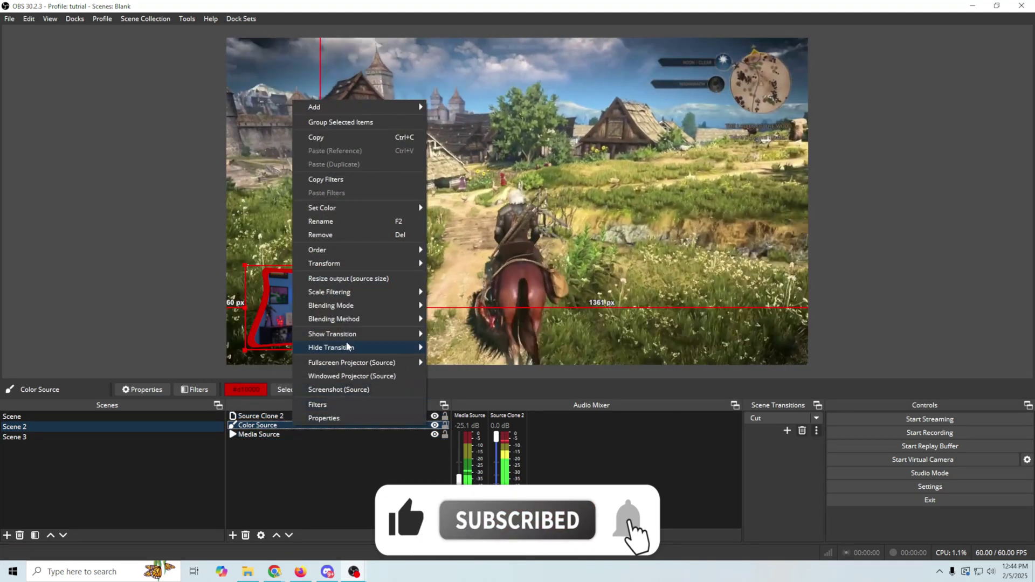
{"action": "mouse_move", "coordinate": [345, 334]}
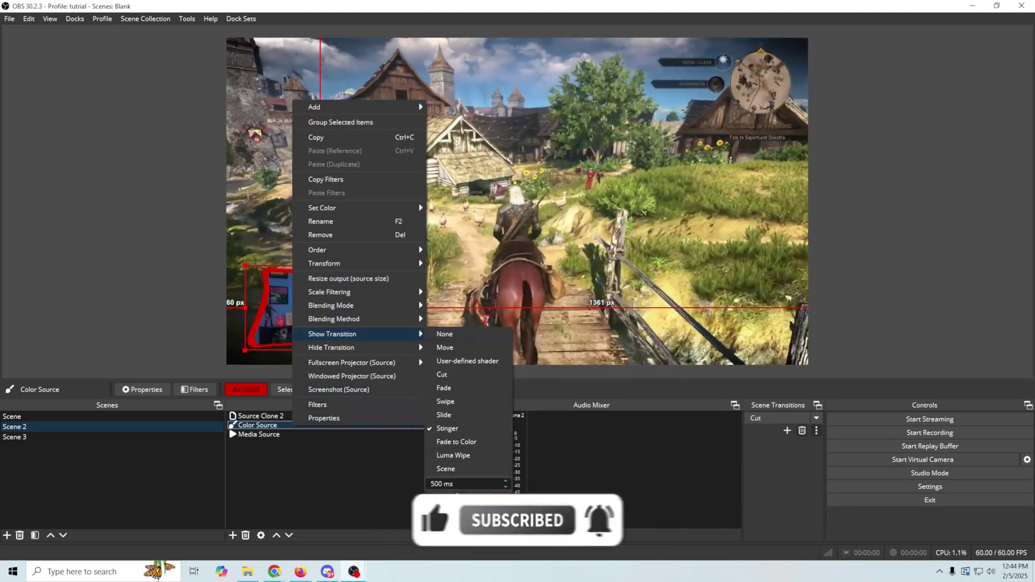
{"action": "left_click", "coordinate": [457, 498]}
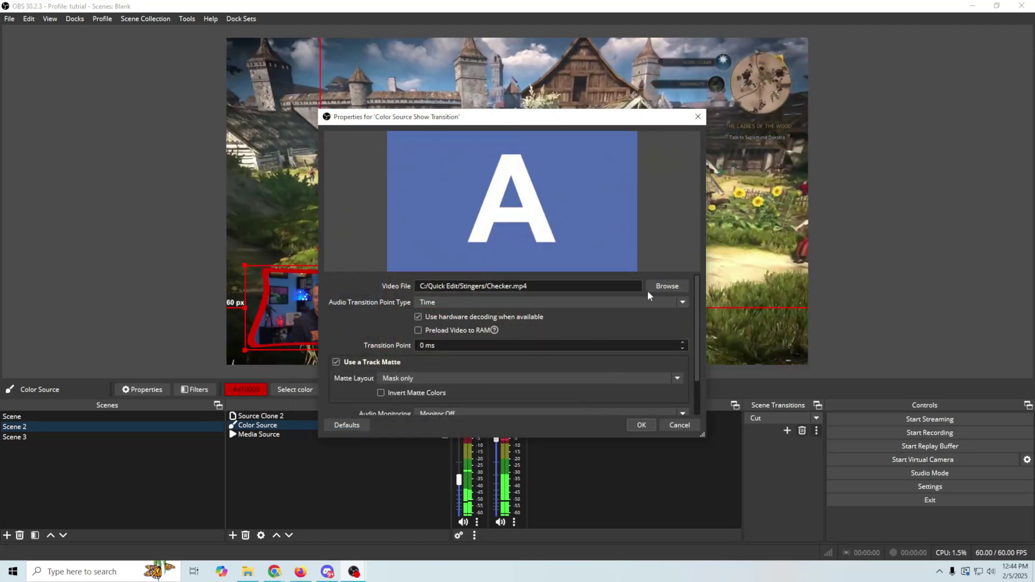
{"action": "left_click", "coordinate": [666, 286]}
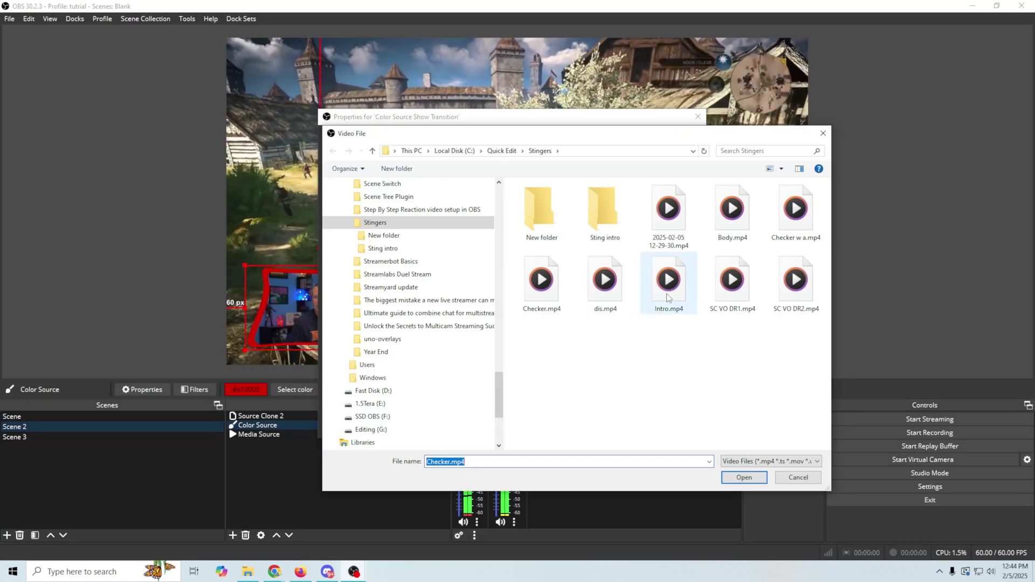
{"action": "left_click", "coordinate": [740, 477]}
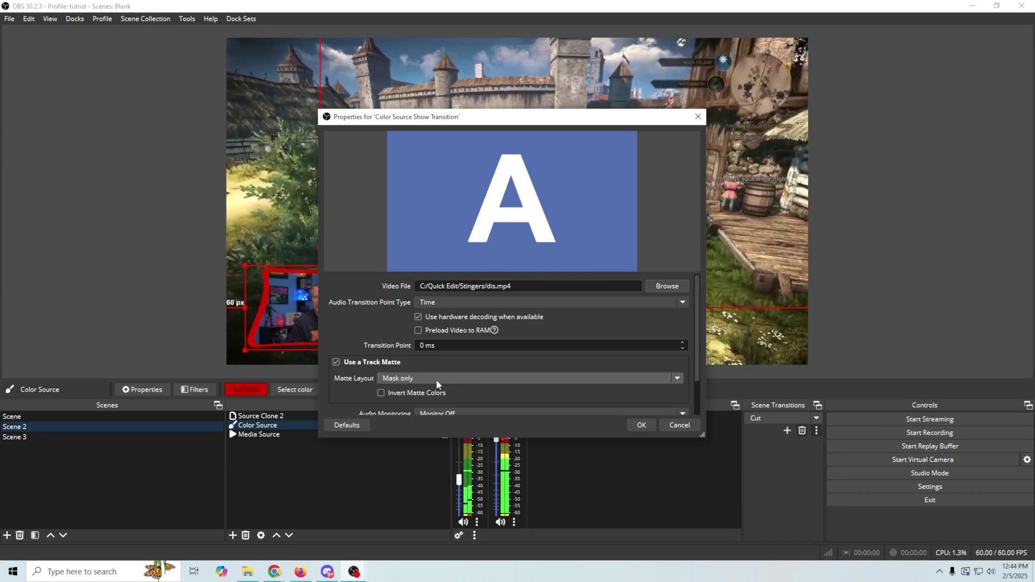
{"action": "left_click", "coordinate": [641, 425]}
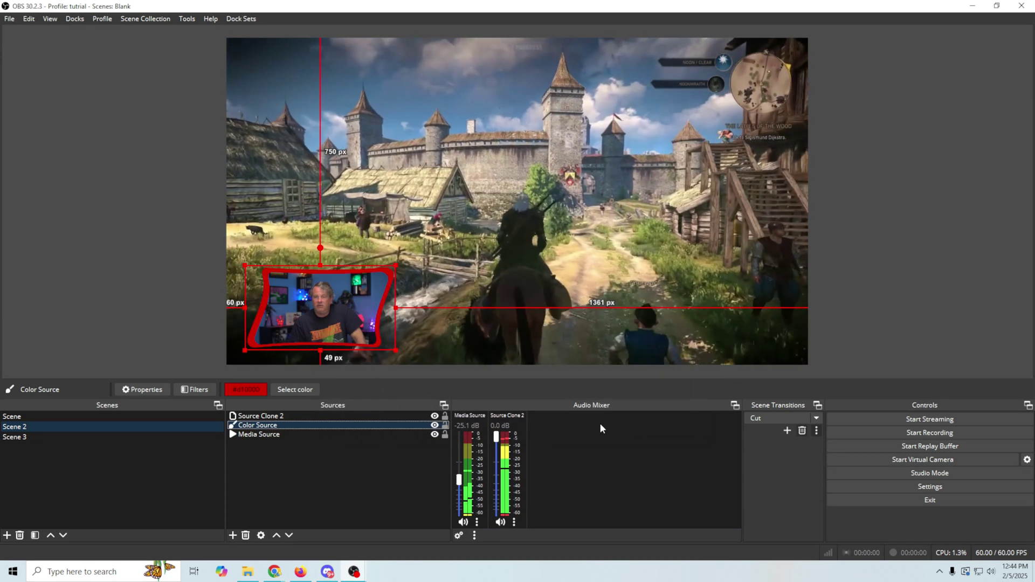
{"action": "left_click", "coordinate": [12, 416]}
{"action": "left_click", "coordinate": [61, 428]}
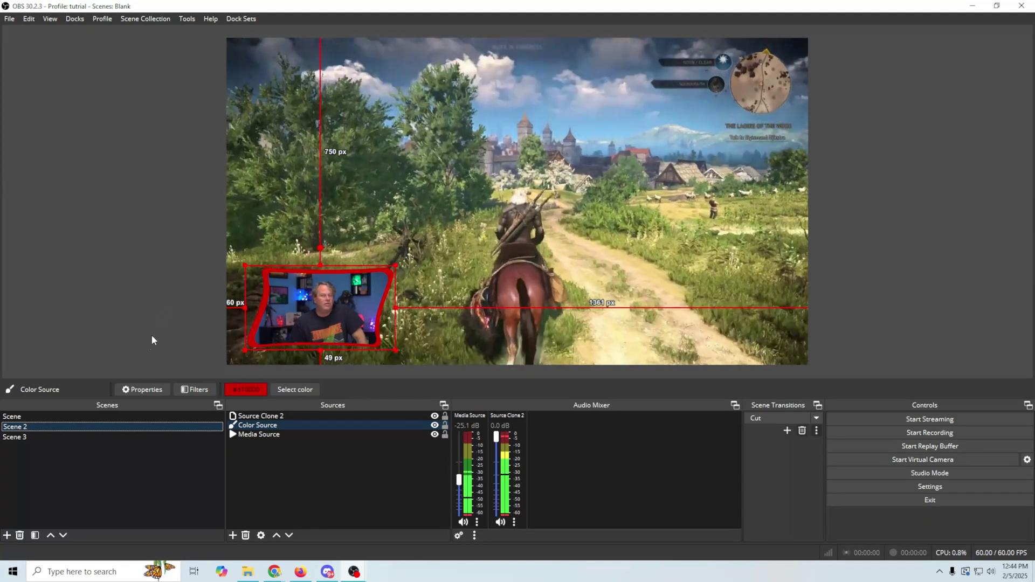
Set the video file of Source Clone 2's show transition to Checker w a.mp4
{"action": "left_click", "coordinate": [257, 416]}
{"action": "right_click", "coordinate": [257, 416]}
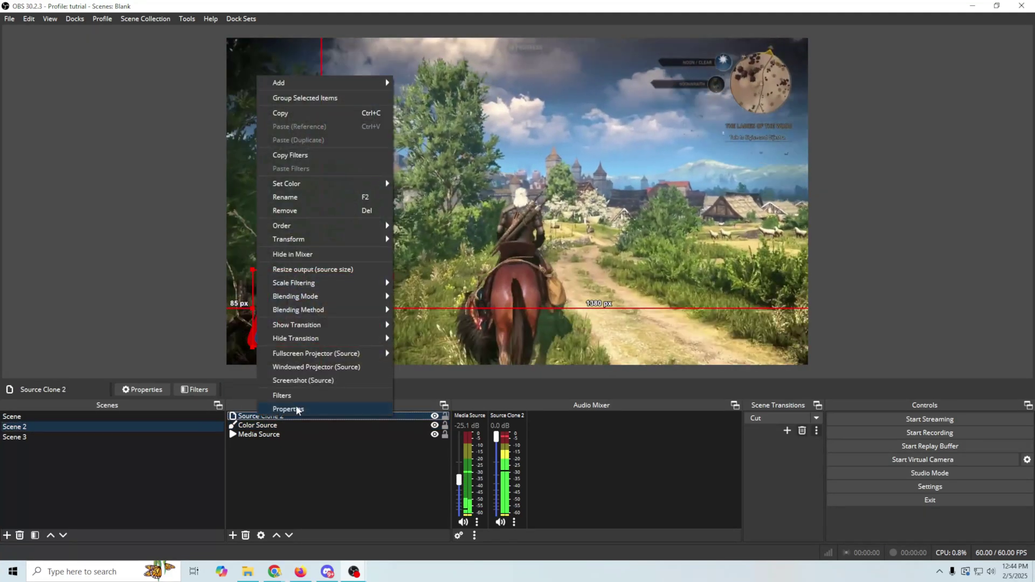
{"action": "mouse_move", "coordinate": [315, 329]}
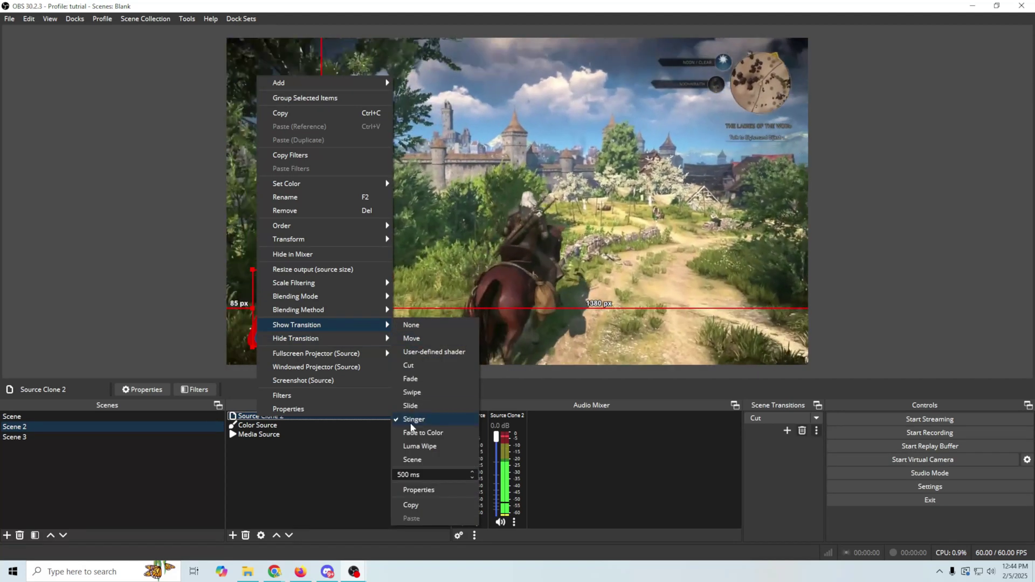
{"action": "left_click", "coordinate": [413, 489]}
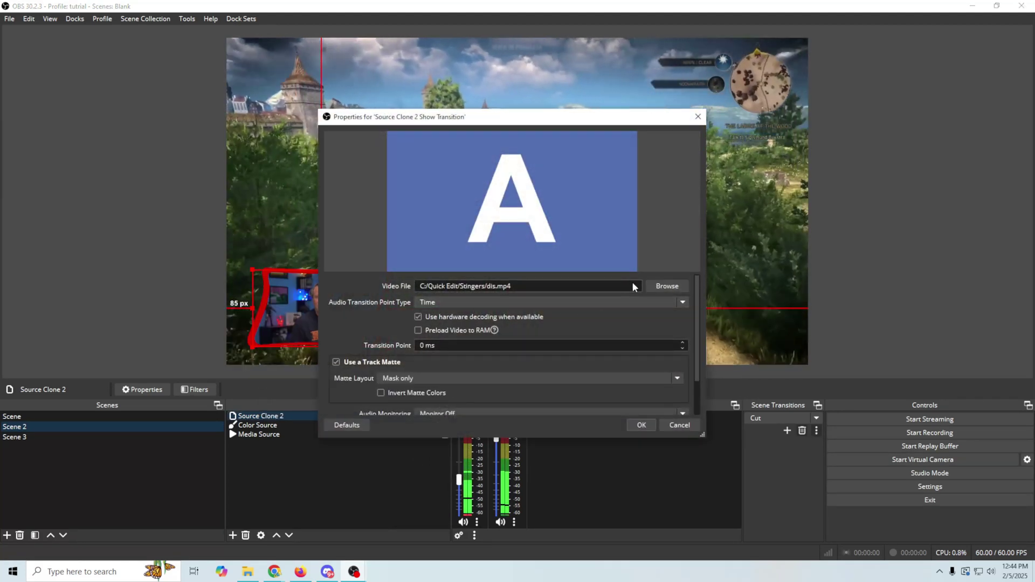
{"action": "left_click", "coordinate": [666, 286]}
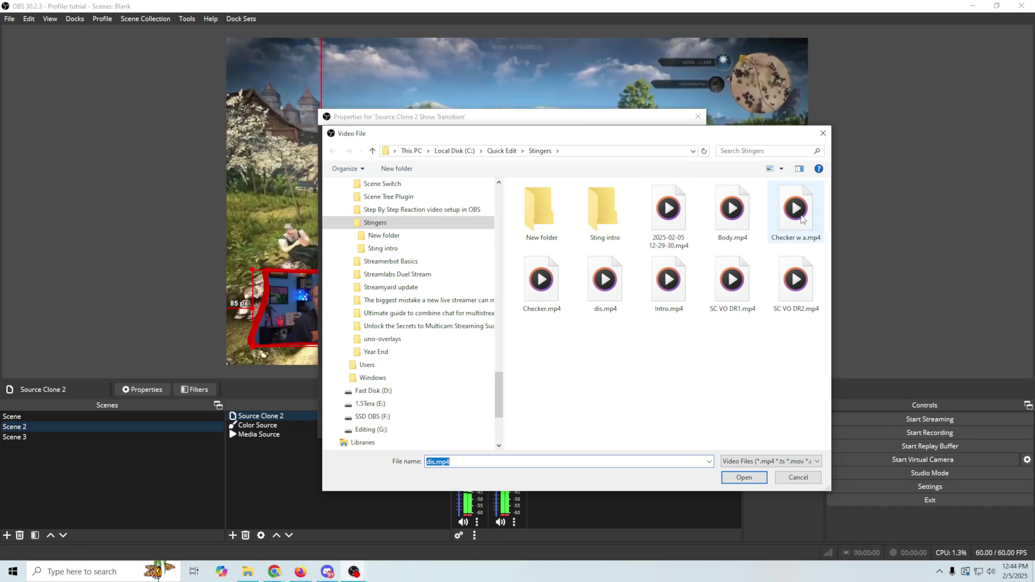
{"action": "left_click", "coordinate": [749, 478]}
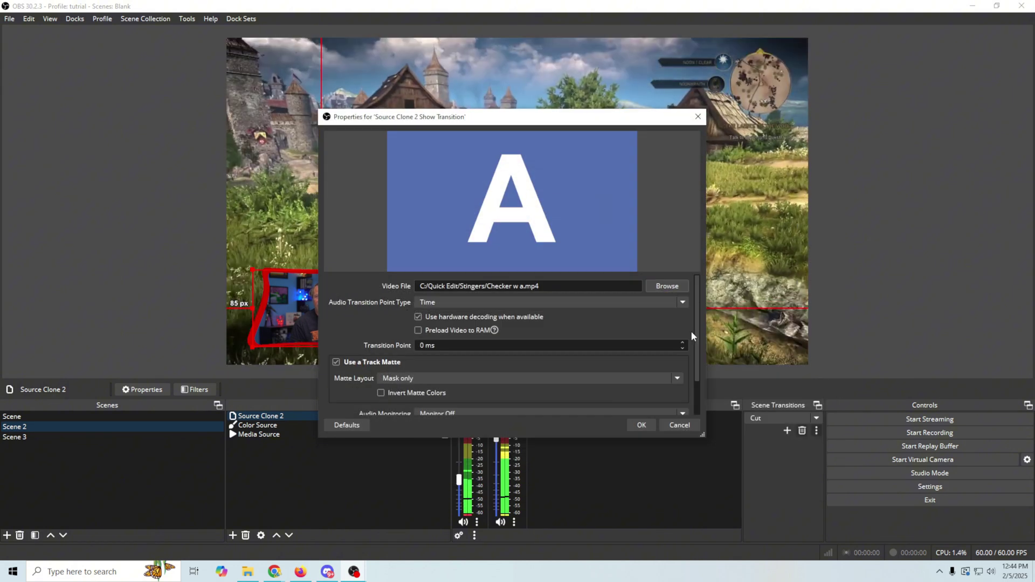
Set the clone transition's audio fade style to Crossfade and its audio monitoring to Monitor and Output, and apply the settings
{"action": "left_click_drag", "start_coordinate": [695, 332], "coordinate": [699, 383]}
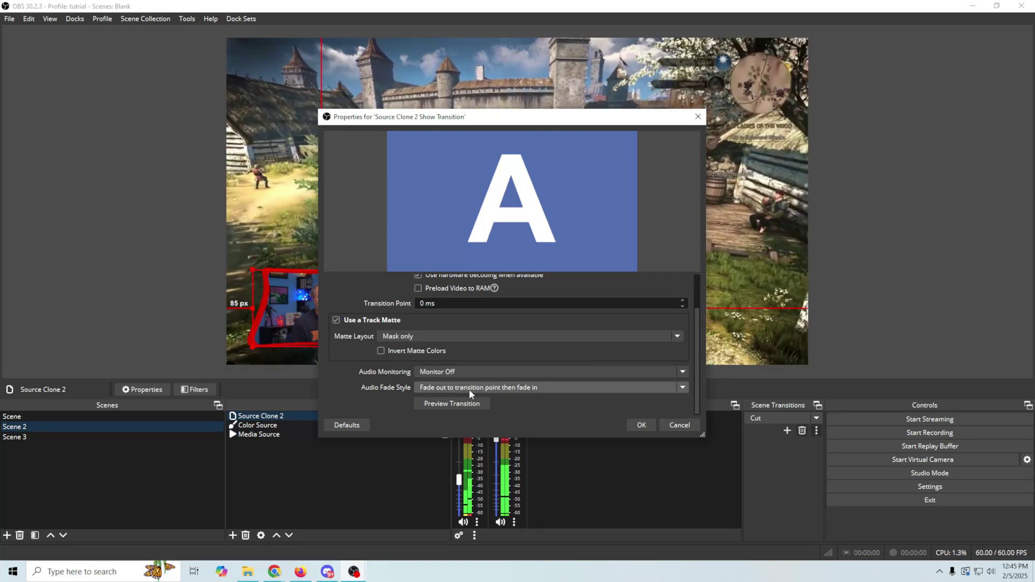
{"action": "left_click", "coordinate": [470, 388]}
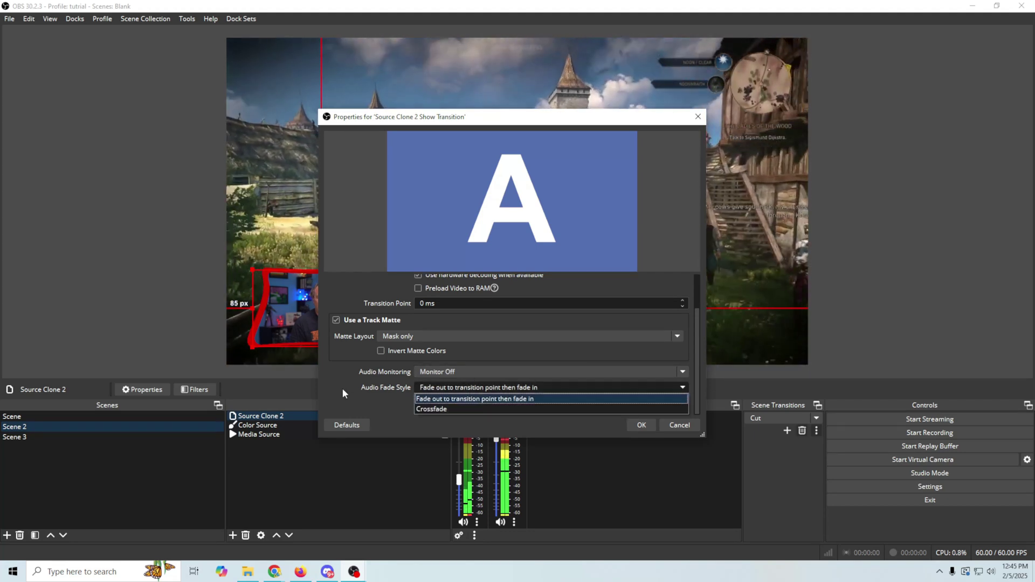
{"action": "left_click", "coordinate": [457, 409]}
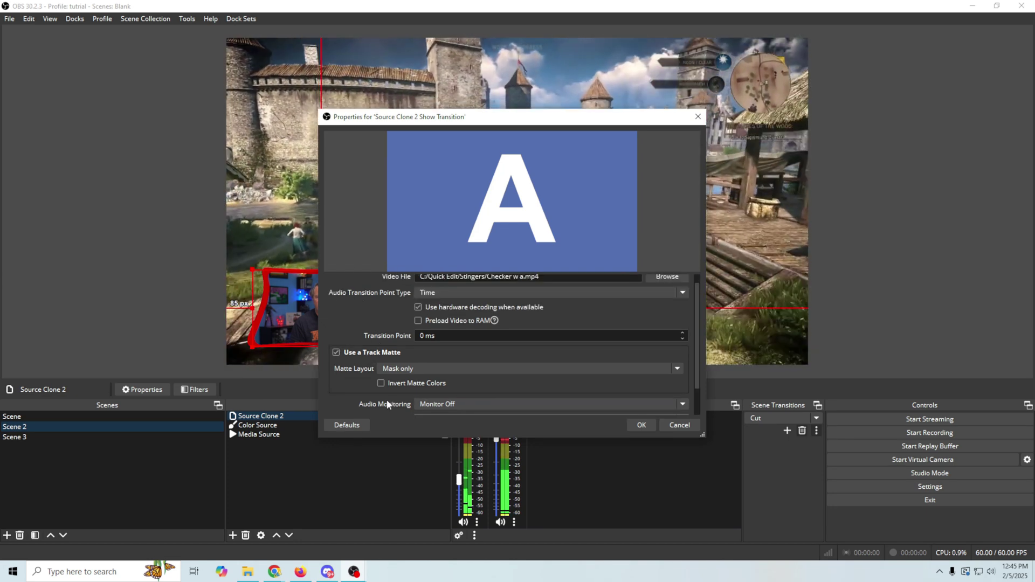
{"action": "scroll", "coordinate": [387, 399], "scroll_direction": "up", "scroll_amount": 2}
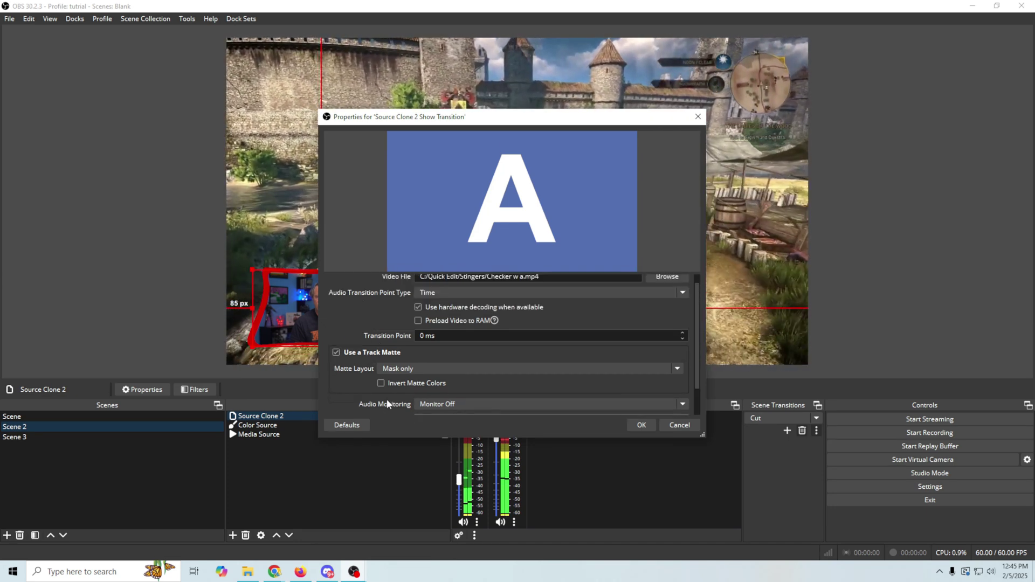
{"action": "scroll", "coordinate": [386, 399], "scroll_direction": "down", "scroll_amount": 2}
{"action": "left_click", "coordinate": [464, 372]}
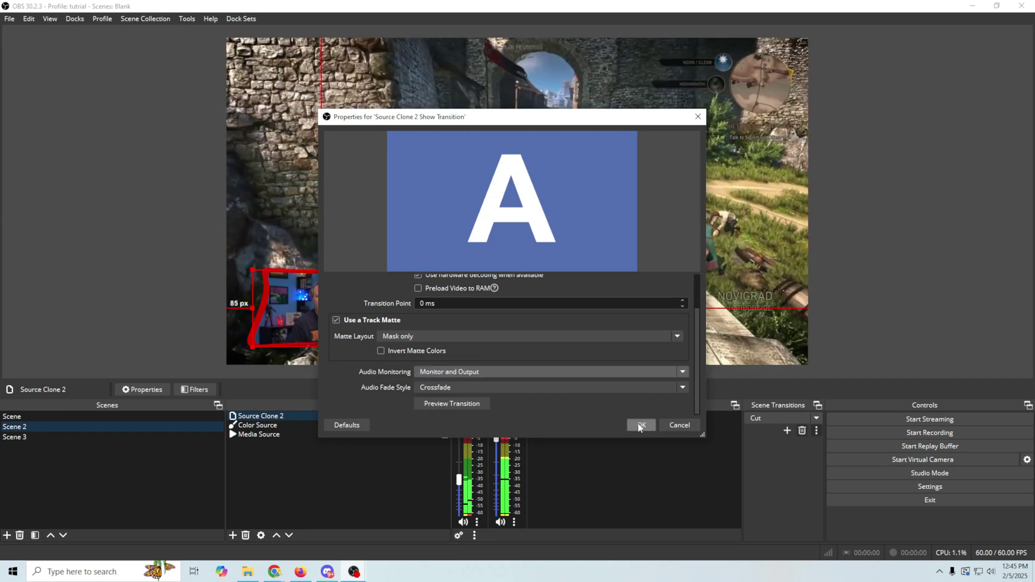
{"action": "left_click", "coordinate": [640, 426]}
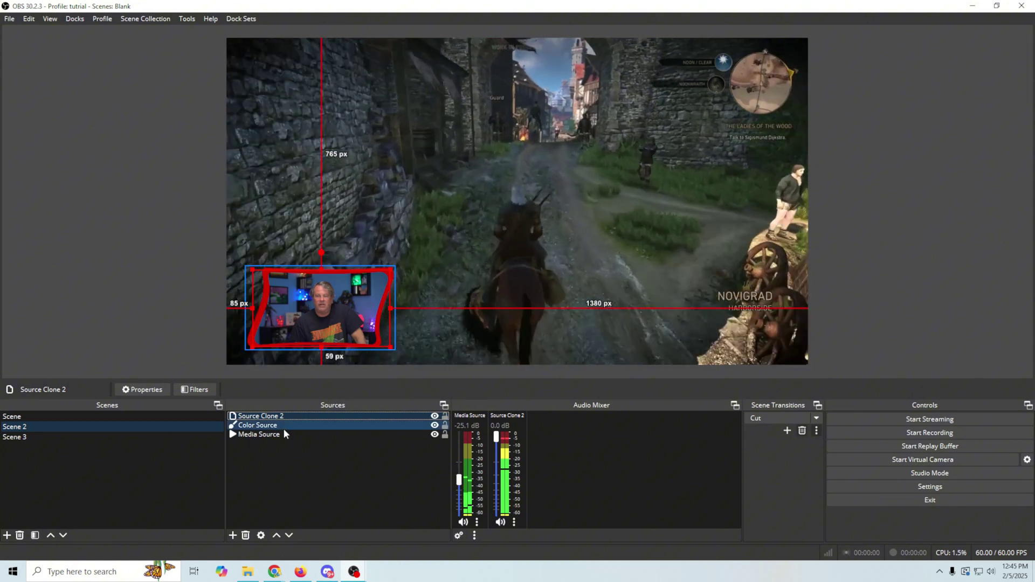
Check Scene 2's source transitions by switching repeatedly between Scene and Scene 2
{"action": "left_click", "coordinate": [16, 417]}
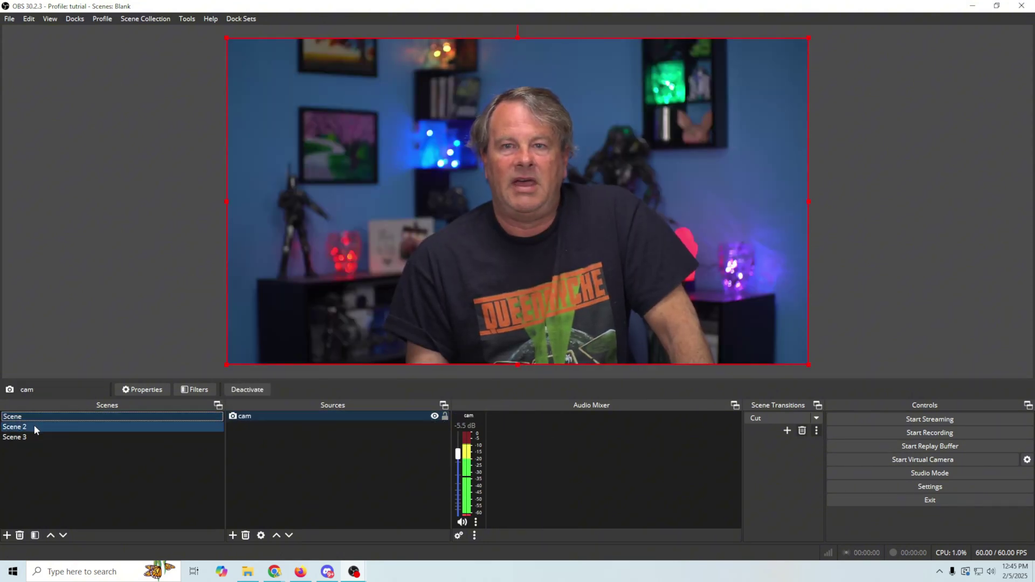
{"action": "left_click", "coordinate": [33, 426]}
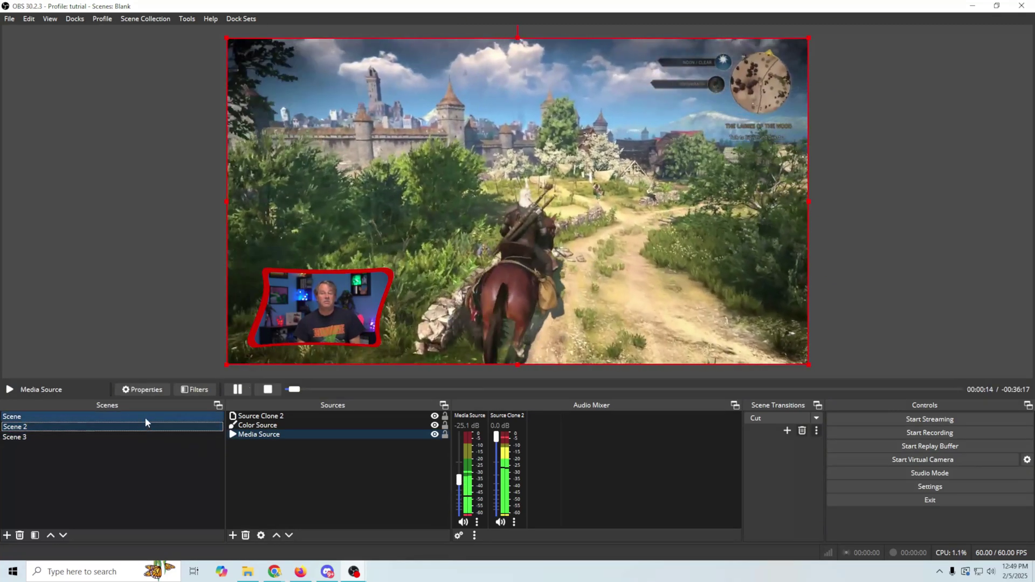
{"action": "left_click", "coordinate": [145, 417]}
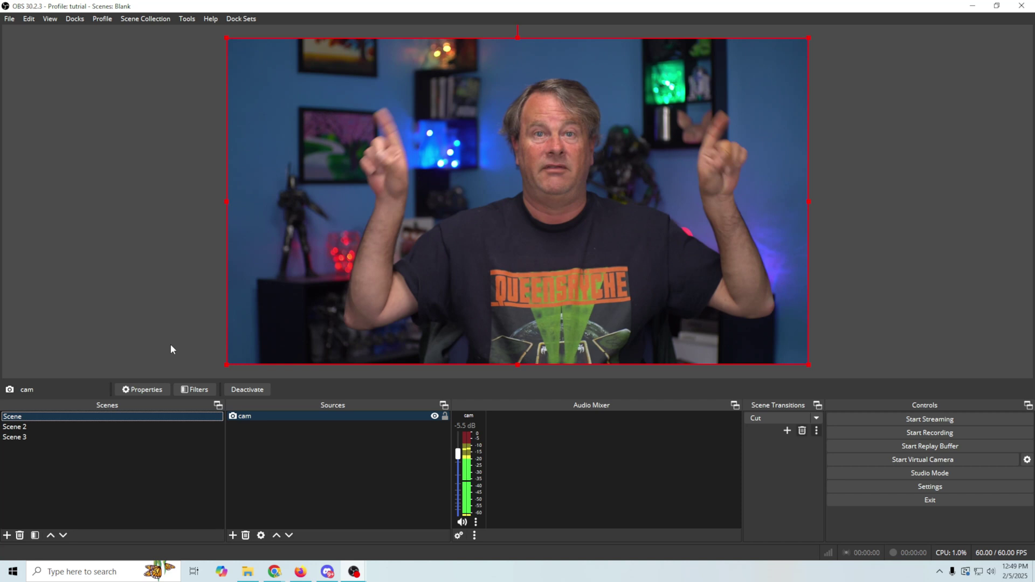
{"action": "left_click", "coordinate": [51, 429]}
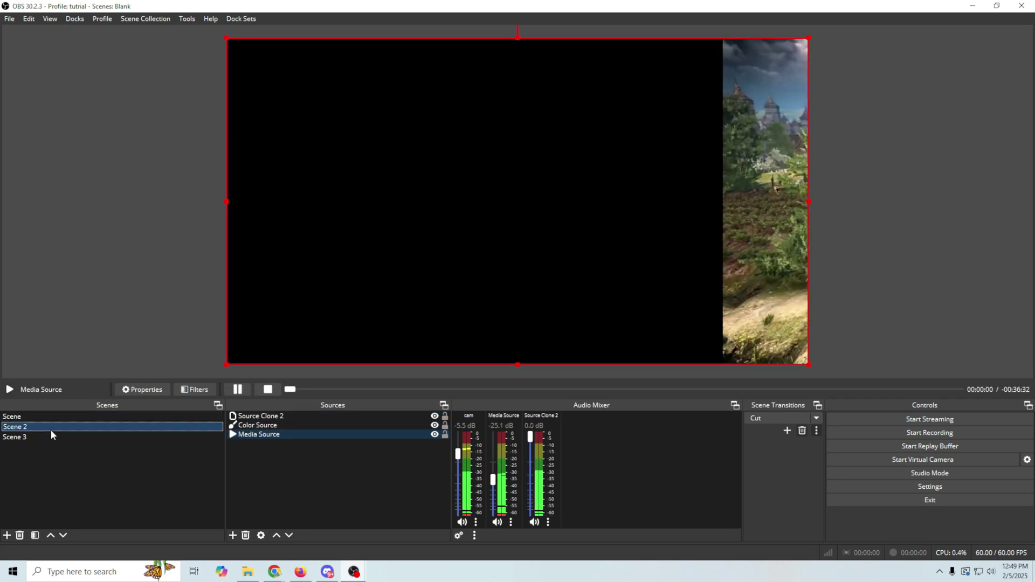